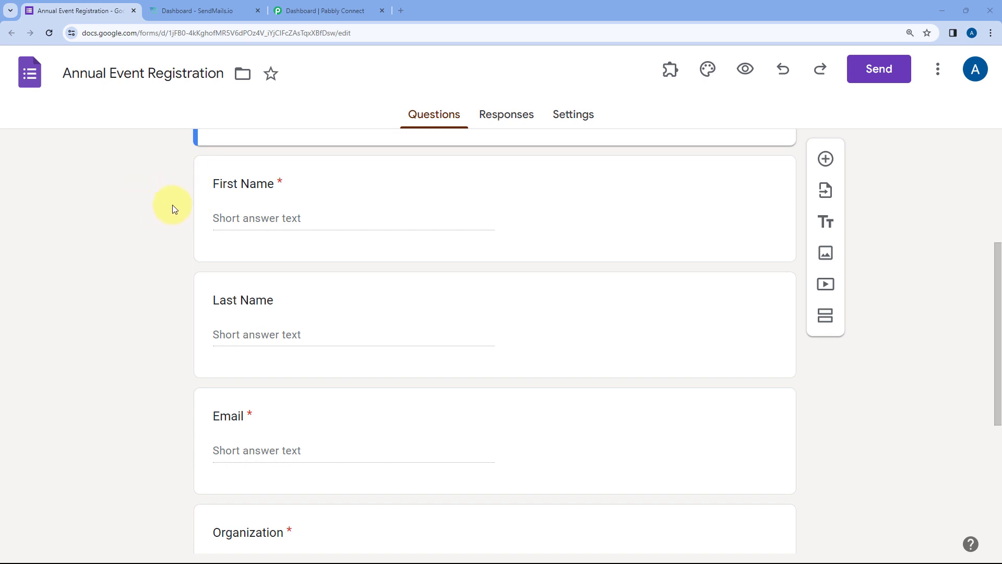
- Scroll through the Annual Event Registration questions, then switch to the SendMails.io dashboard
{"action": "scroll", "coordinate": [151, 375], "scroll_direction": "down", "scroll_amount": 5}
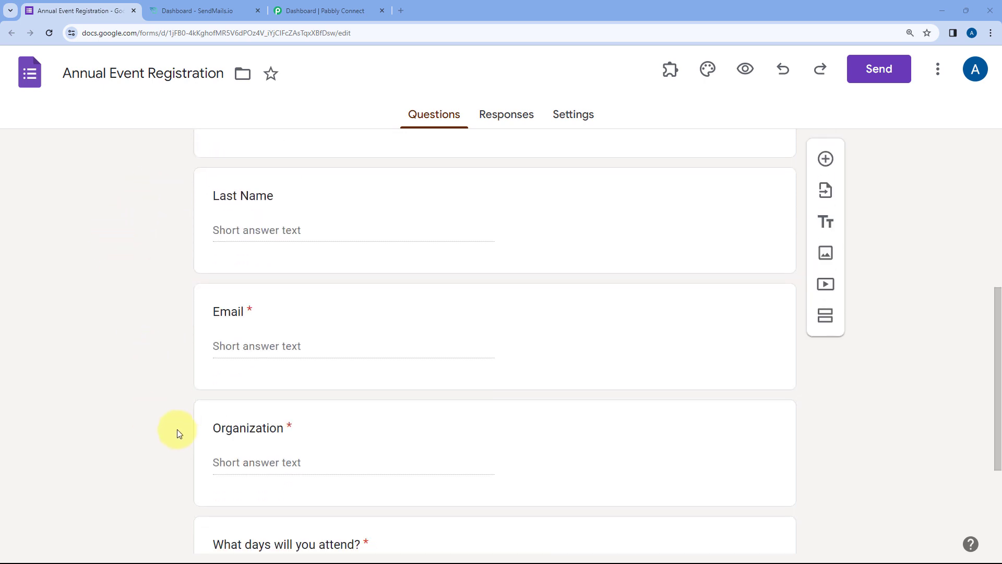
{"action": "scroll", "coordinate": [157, 313], "scroll_direction": "up", "scroll_amount": 9}
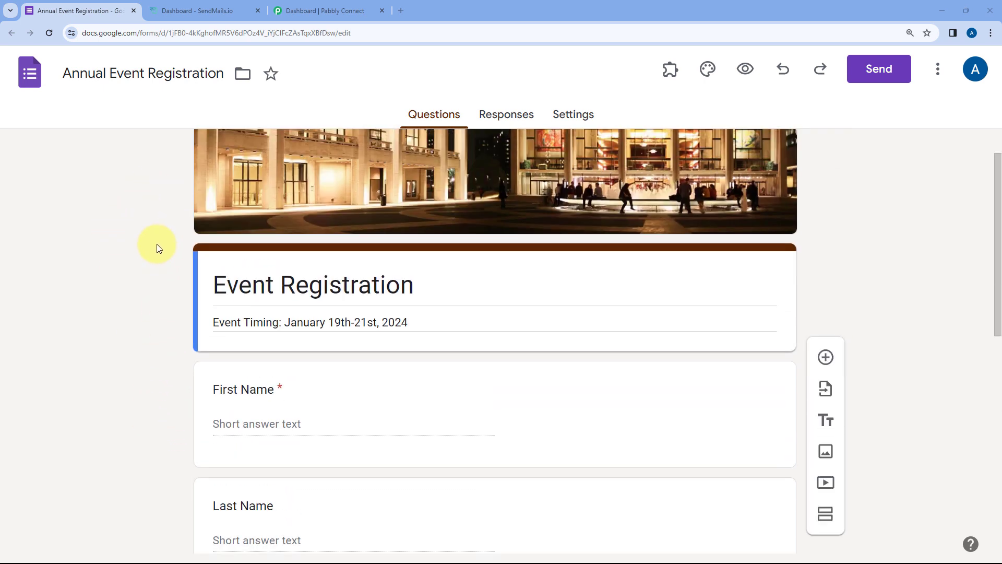
{"action": "scroll", "coordinate": [150, 260], "scroll_direction": "down", "scroll_amount": 2}
{"action": "left_click", "coordinate": [197, 8]}
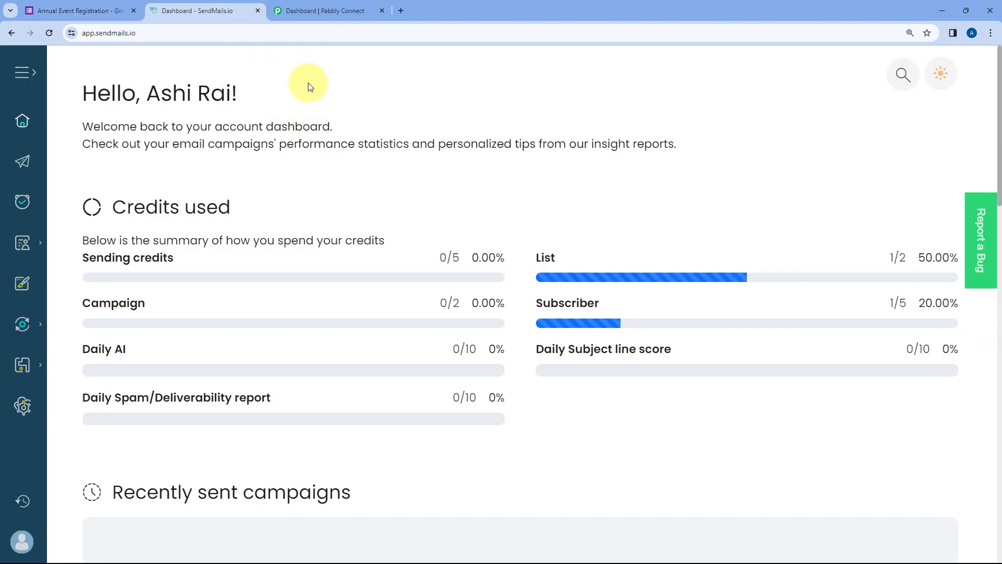
- Glance back at the registration form, then move on to the Pabbly Connect dashboard
{"action": "left_click", "coordinate": [76, 10]}
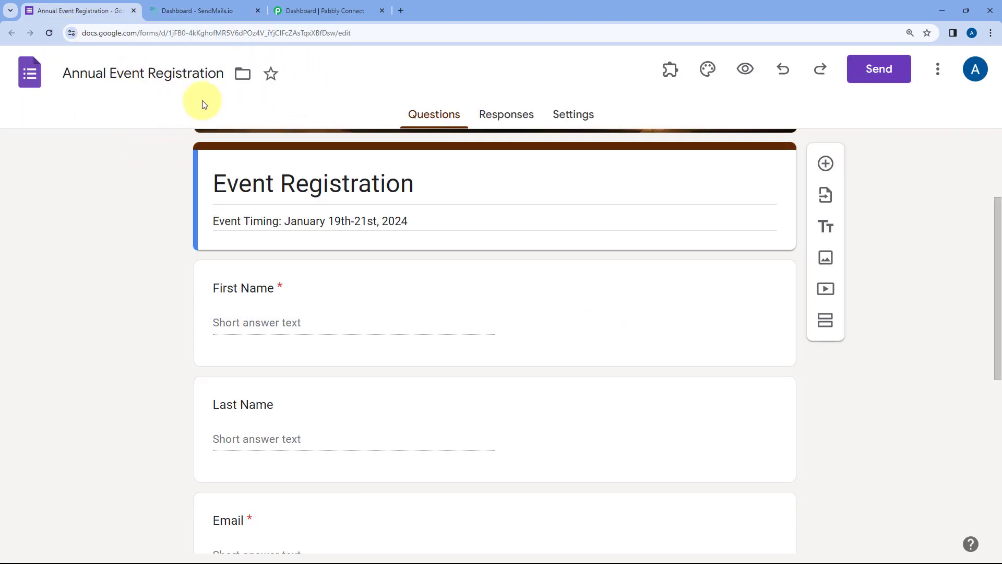
{"action": "left_click", "coordinate": [221, 10]}
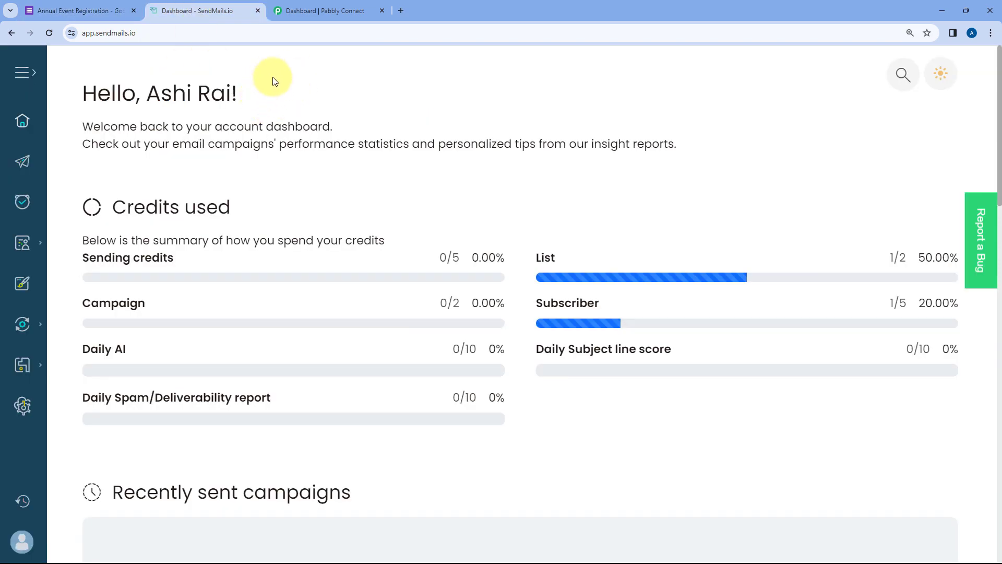
{"action": "left_click", "coordinate": [312, 10]}
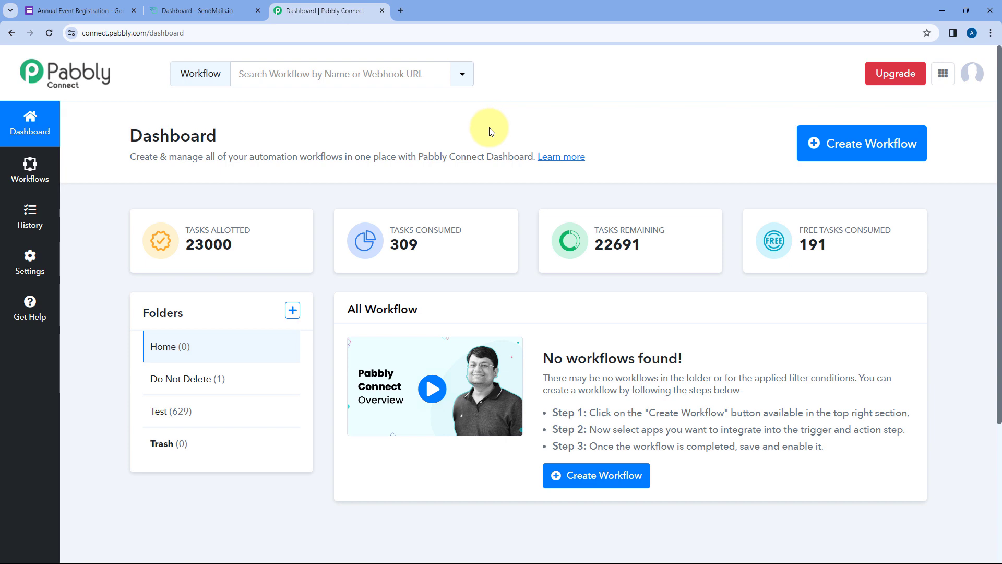
- Create a workflow named 'Google Forms to SendMails' in the Home folder
{"action": "left_click", "coordinate": [849, 152]}
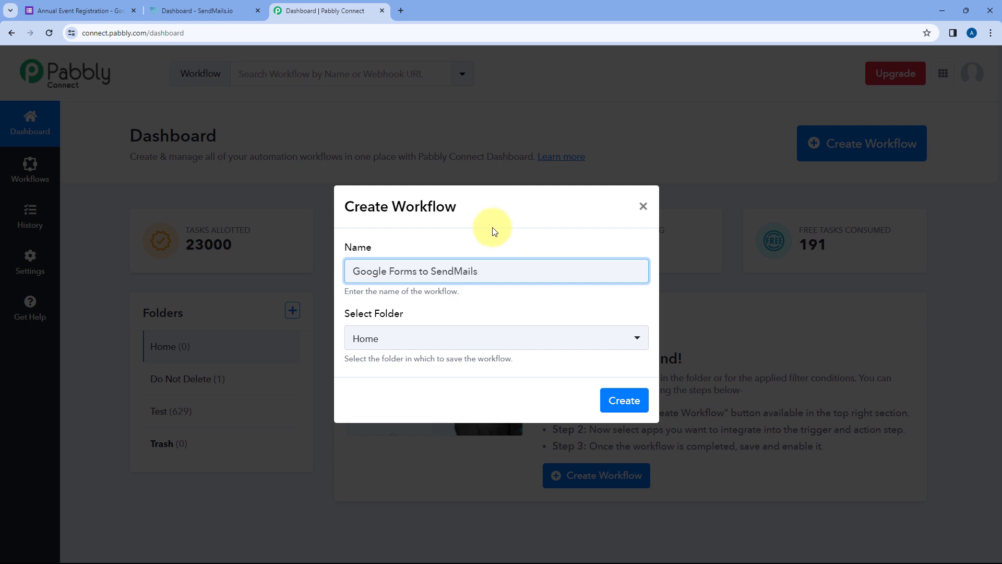
{"action": "left_click", "coordinate": [452, 342]}
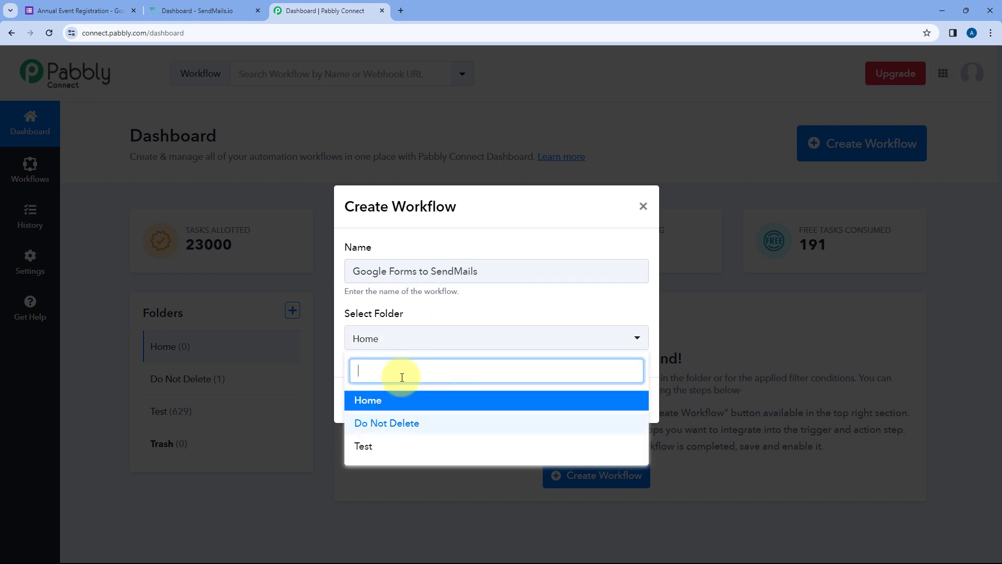
{"action": "left_click", "coordinate": [393, 398]}
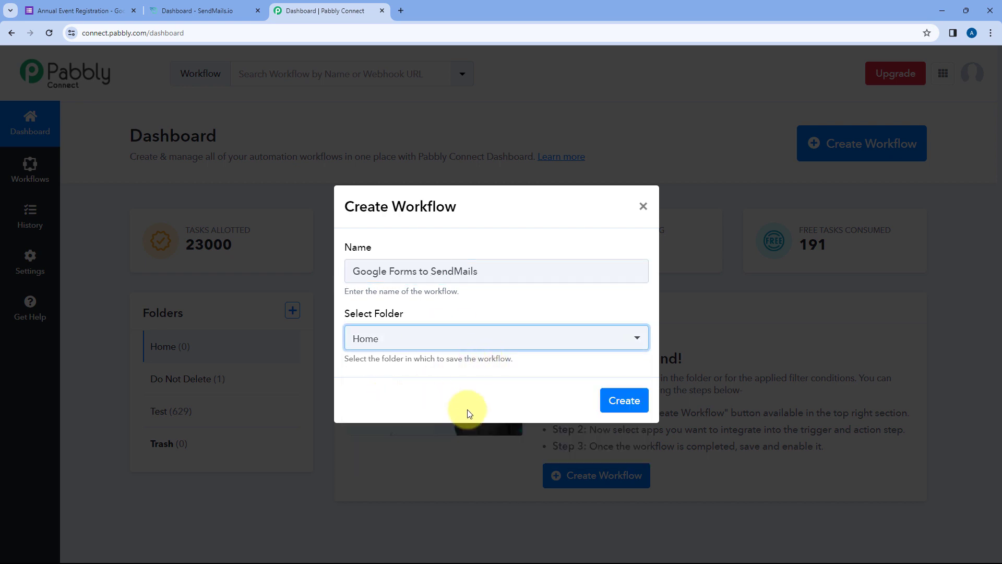
{"action": "left_click", "coordinate": [622, 400]}
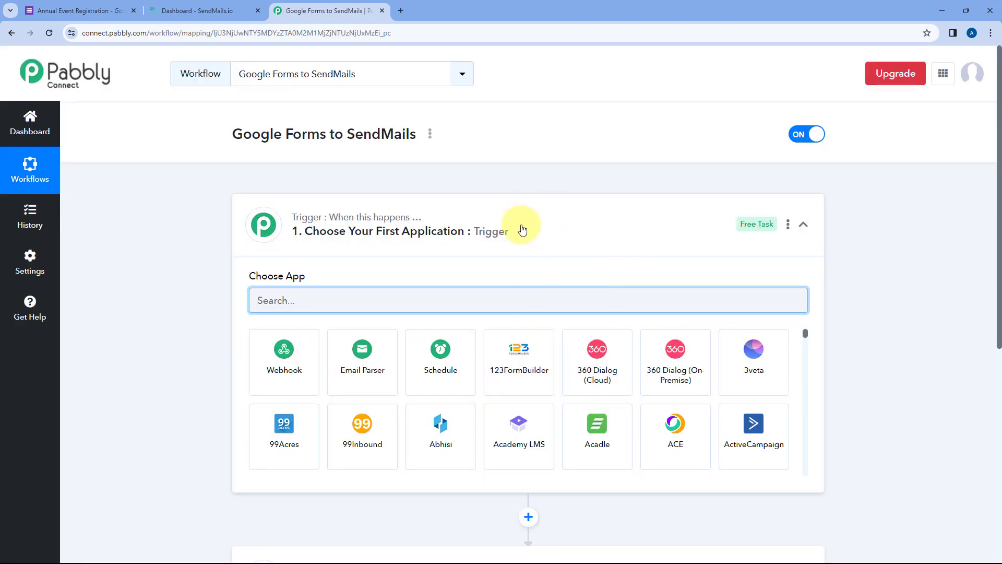
{"action": "left_click", "coordinate": [537, 217]}
{"action": "scroll", "coordinate": [211, 226], "scroll_direction": "down", "scroll_amount": 1}
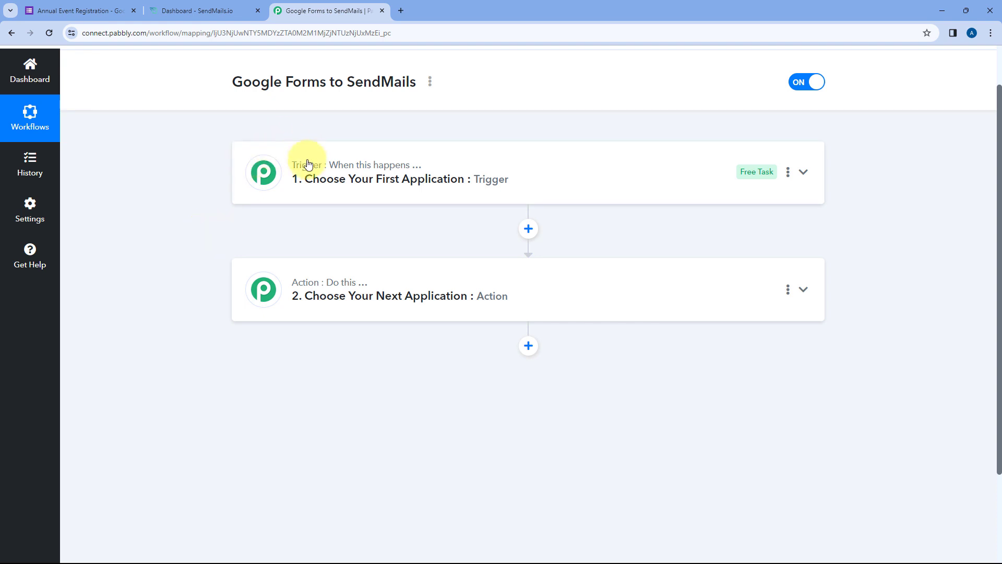
{"action": "mouse_move", "coordinate": [306, 286]}
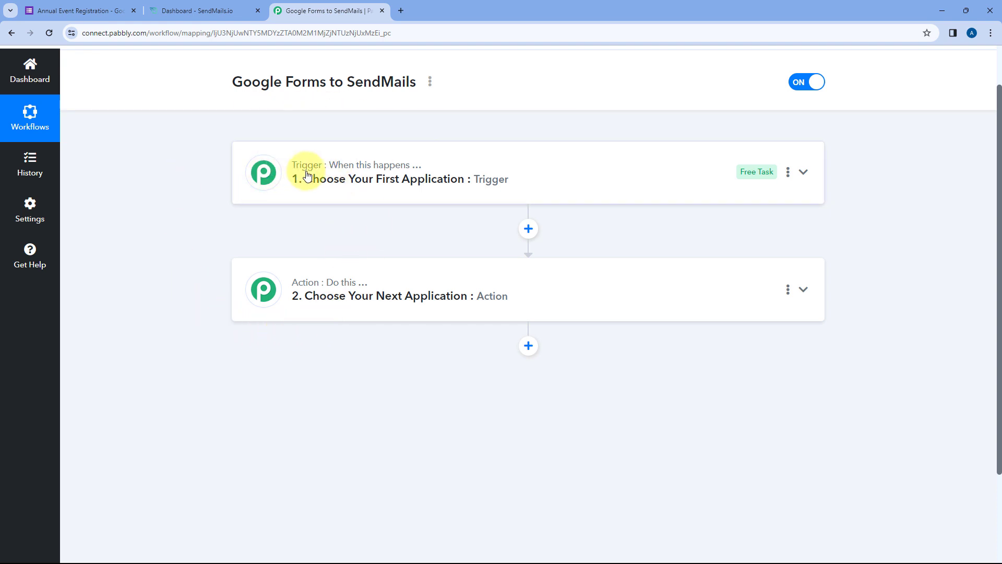
{"action": "mouse_move", "coordinate": [328, 172]}
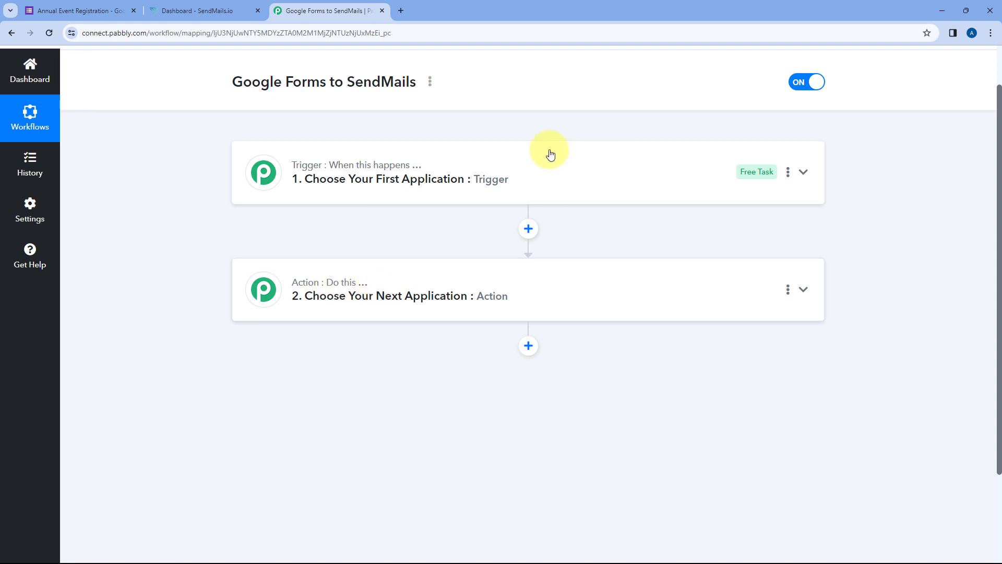
{"action": "left_click", "coordinate": [517, 193]}
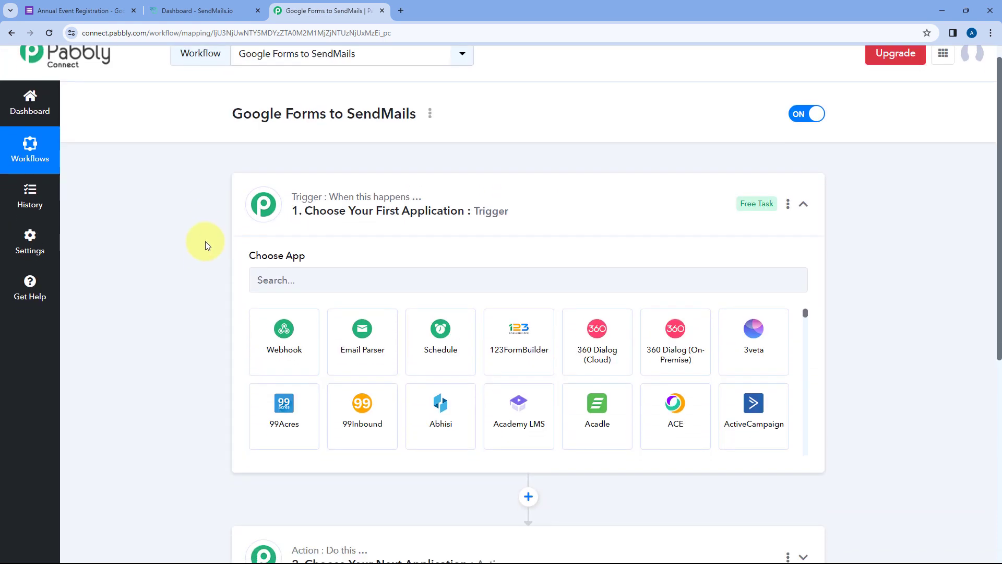
{"action": "scroll", "coordinate": [205, 241], "scroll_direction": "up", "scroll_amount": 1}
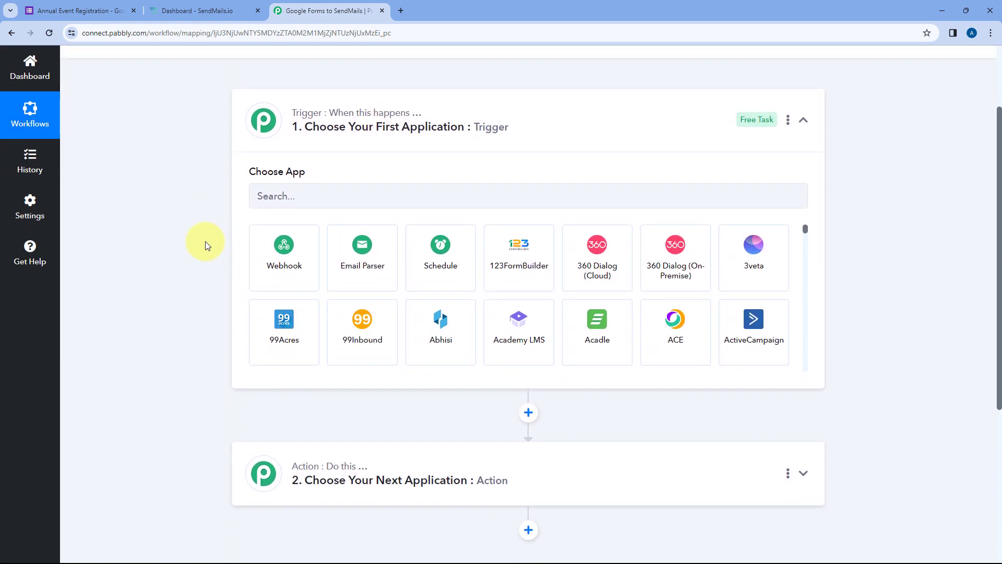
{"action": "left_click", "coordinate": [78, 10]}
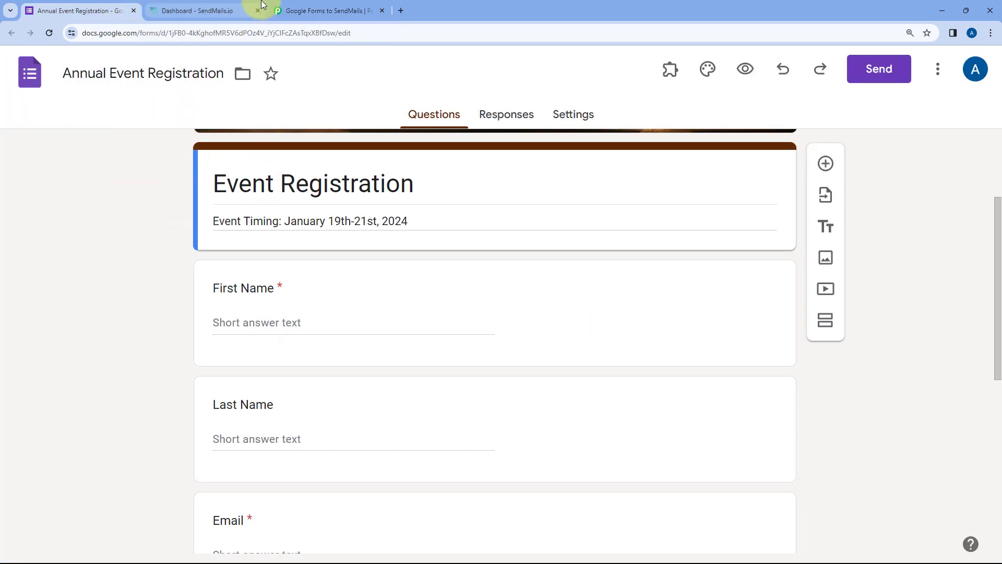
{"action": "left_click", "coordinate": [325, 11]}
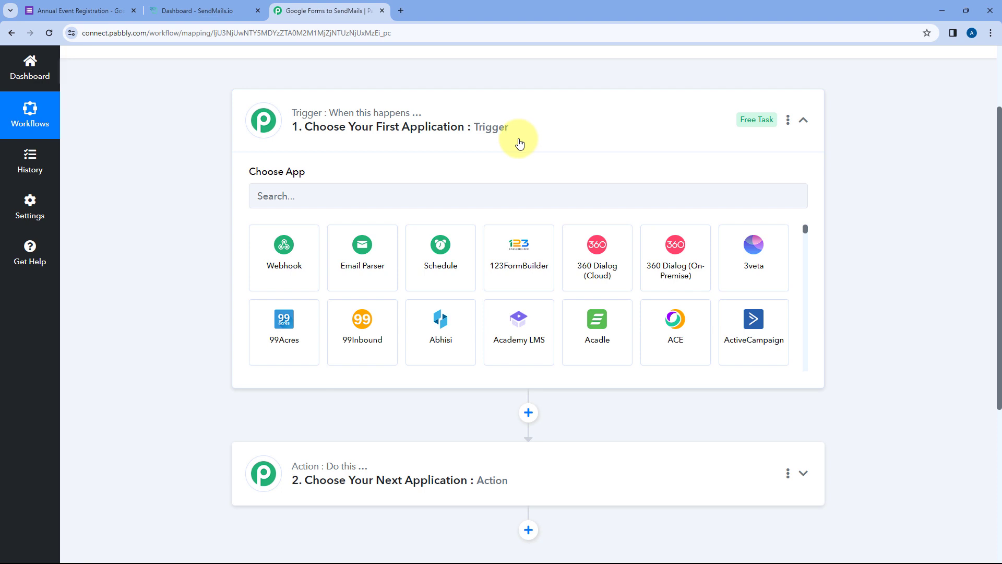
{"action": "left_click", "coordinate": [76, 9]}
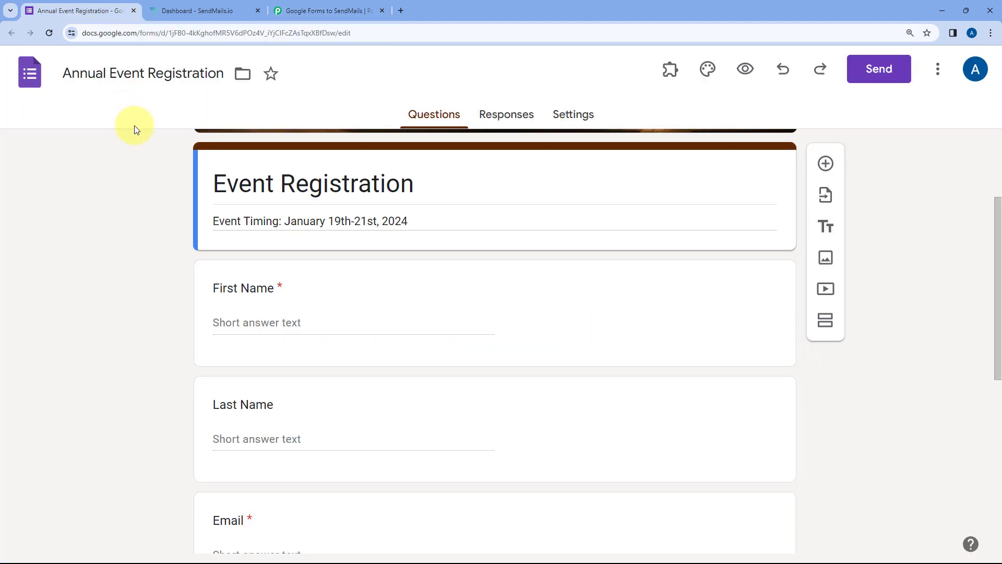
{"action": "scroll", "coordinate": [155, 176], "scroll_direction": "up", "scroll_amount": 3}
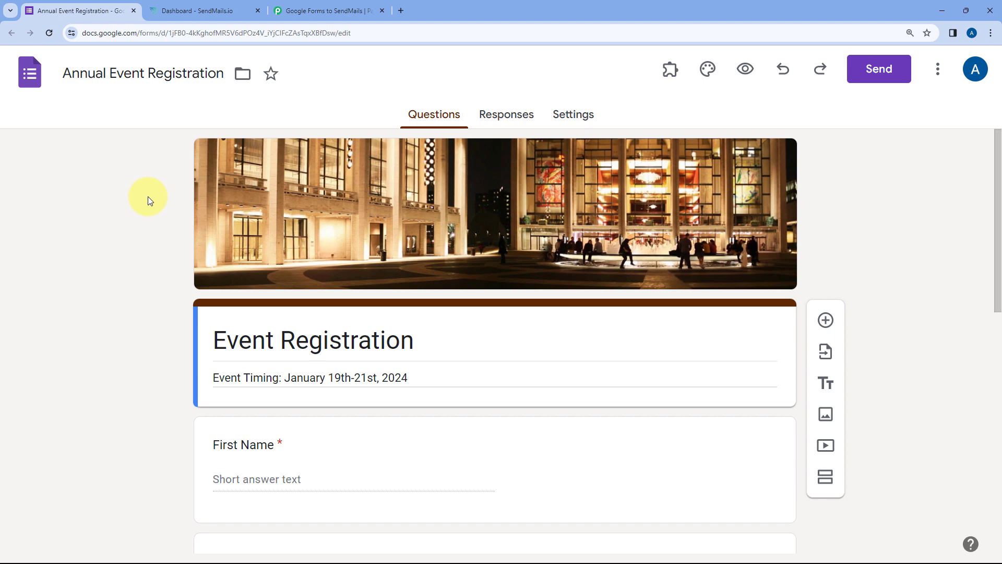
{"action": "left_click", "coordinate": [302, 10]}
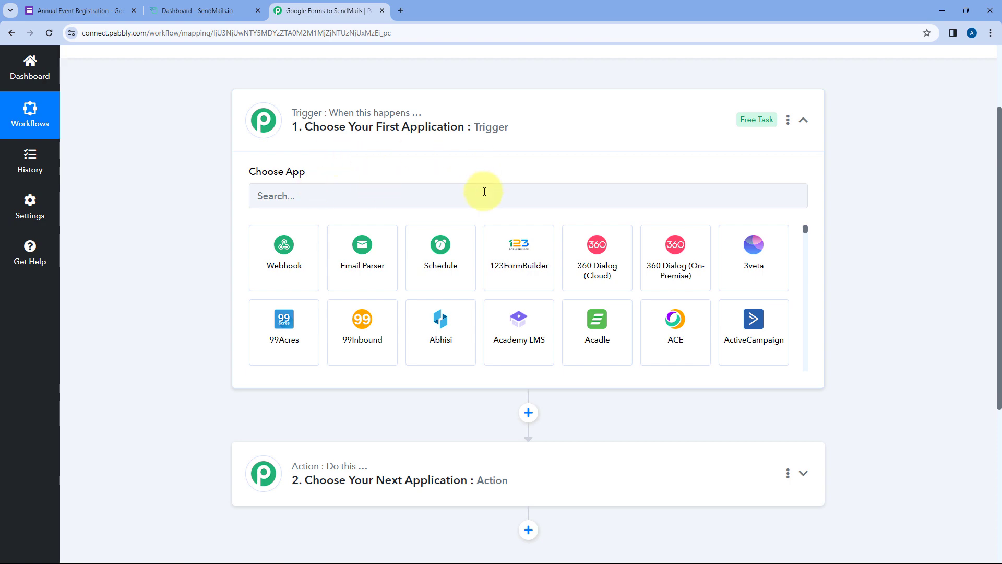
{"action": "scroll", "coordinate": [202, 246], "scroll_direction": "down", "scroll_amount": 3}
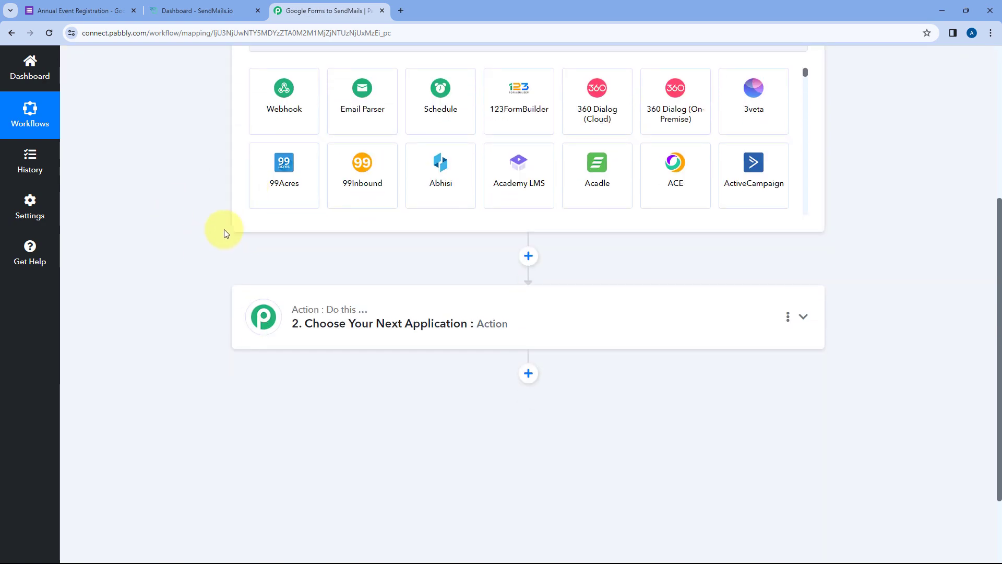
{"action": "left_click", "coordinate": [103, 6]}
{"action": "scroll", "coordinate": [174, 306], "scroll_direction": "down", "scroll_amount": 4}
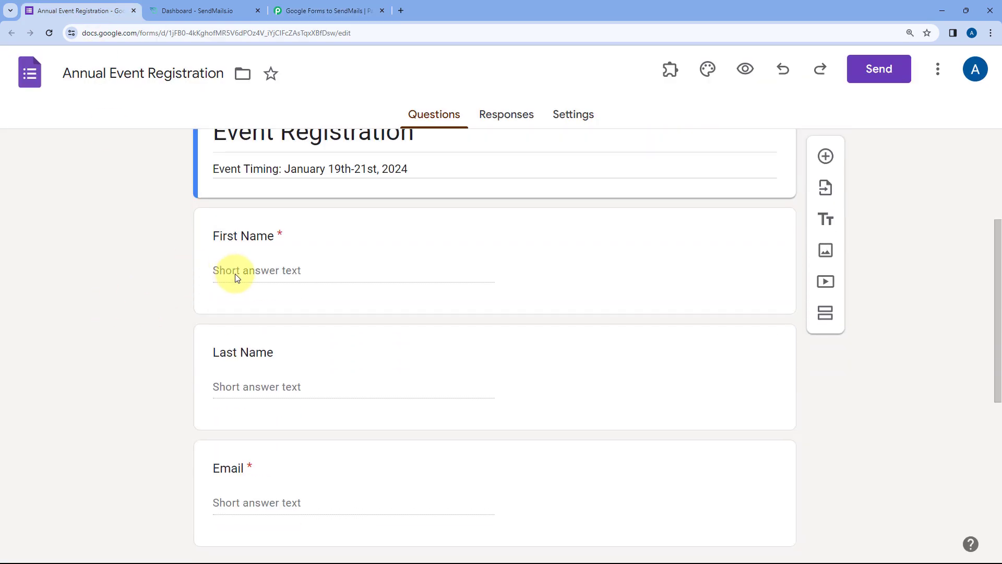
{"action": "scroll", "coordinate": [161, 280], "scroll_direction": "down", "scroll_amount": 4}
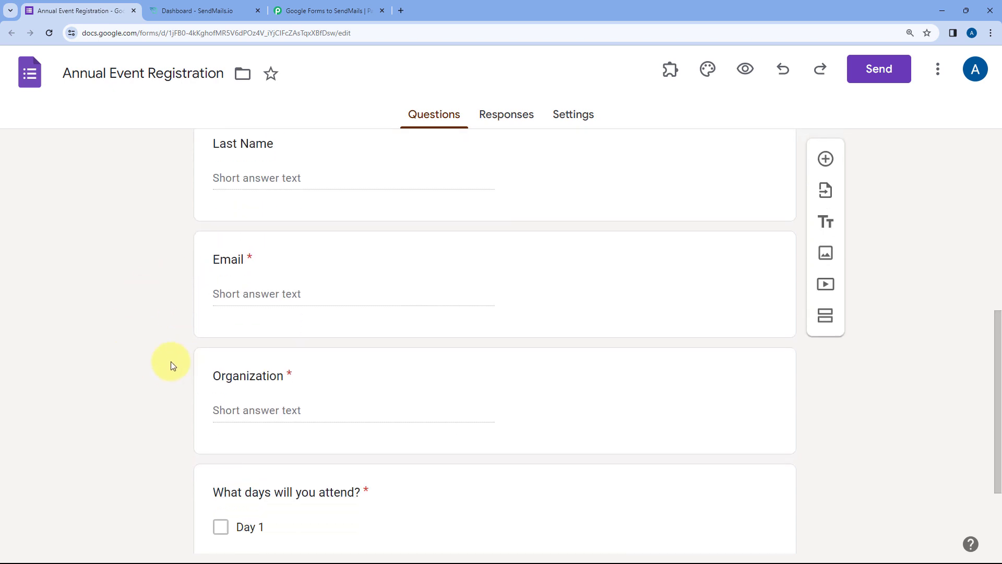
{"action": "left_click", "coordinate": [331, 6]}
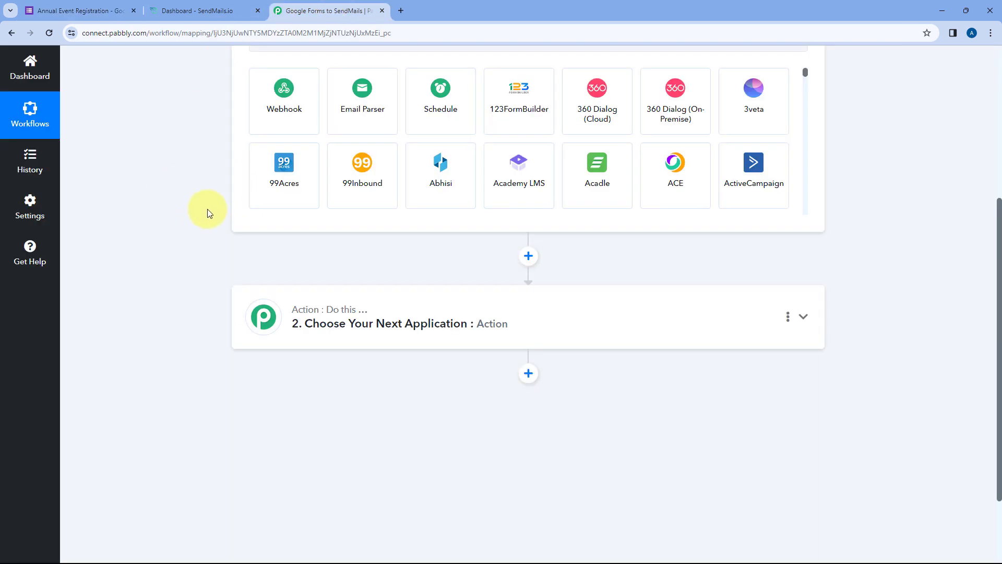
{"action": "left_click", "coordinate": [213, 13]}
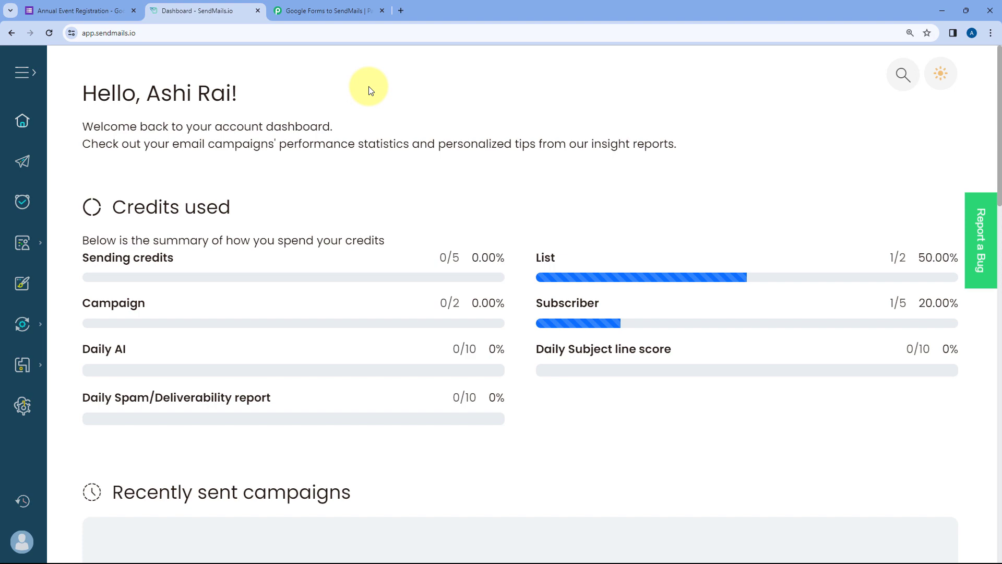
{"action": "left_click", "coordinate": [342, 11]}
{"action": "scroll", "coordinate": [180, 241], "scroll_direction": "up", "scroll_amount": 3}
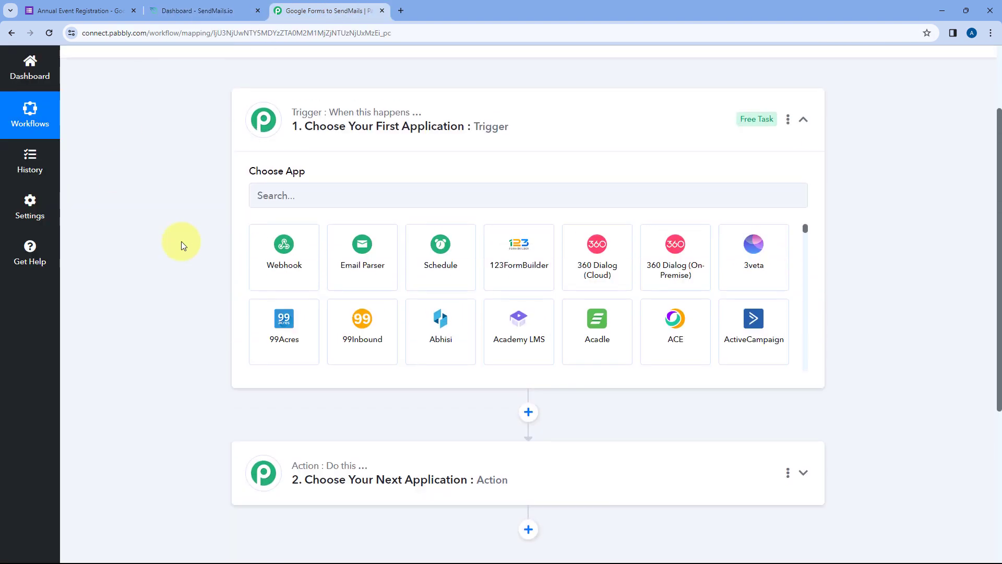
- Set the trigger to Google Forms with the New Response Received event
{"action": "left_click", "coordinate": [329, 204]}
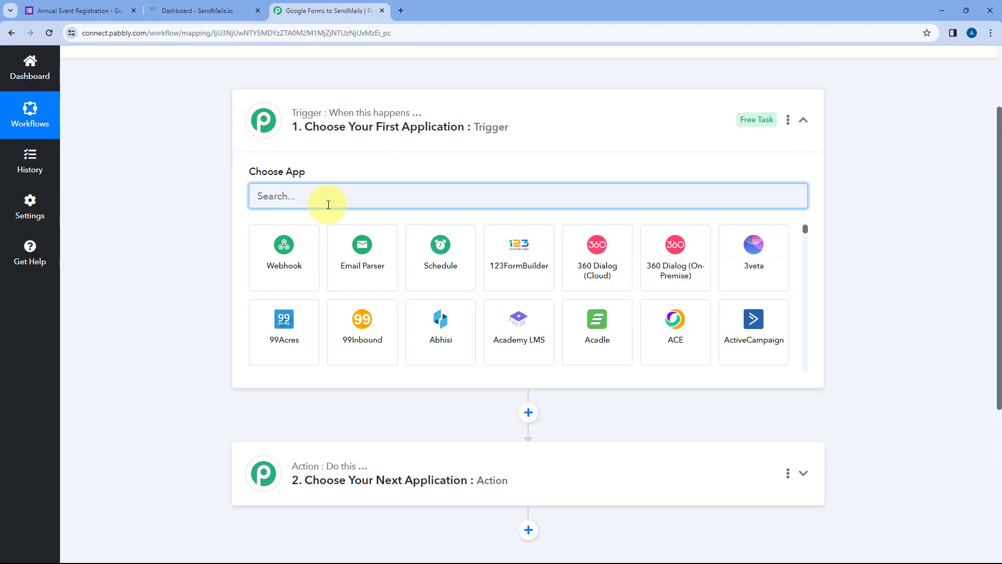
{"action": "type", "text": "Google Forms"}
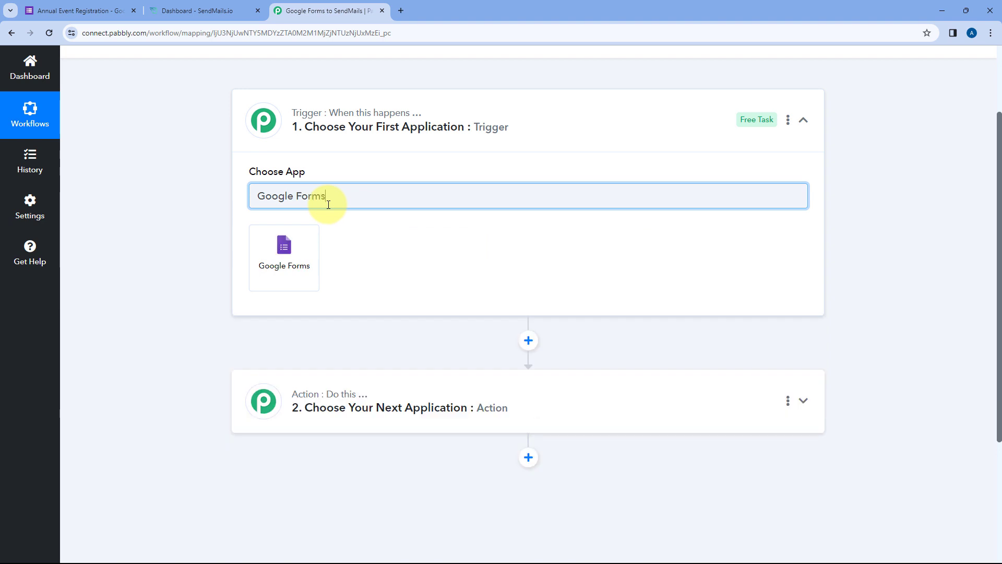
{"action": "left_click", "coordinate": [287, 248]}
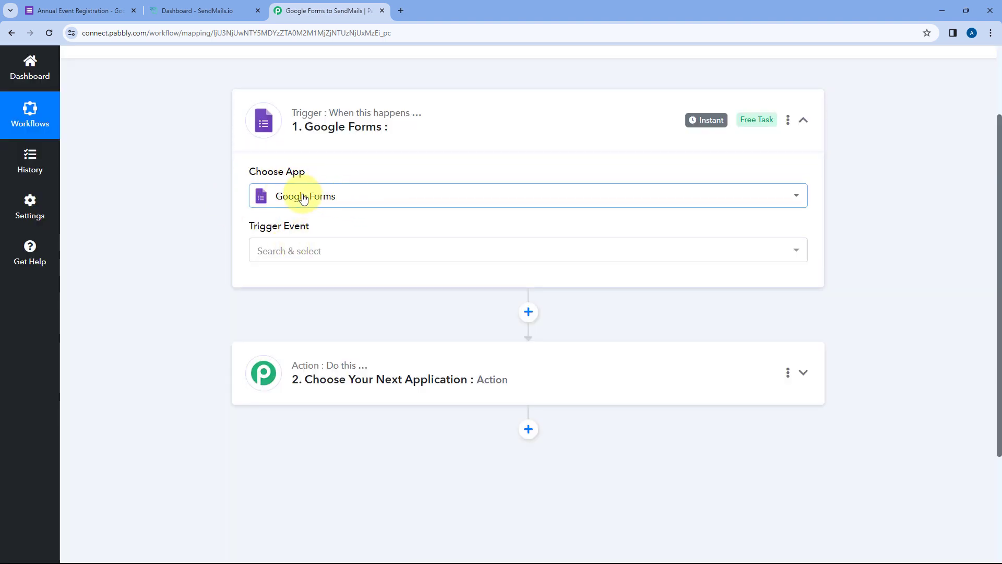
{"action": "left_click", "coordinate": [331, 250]}
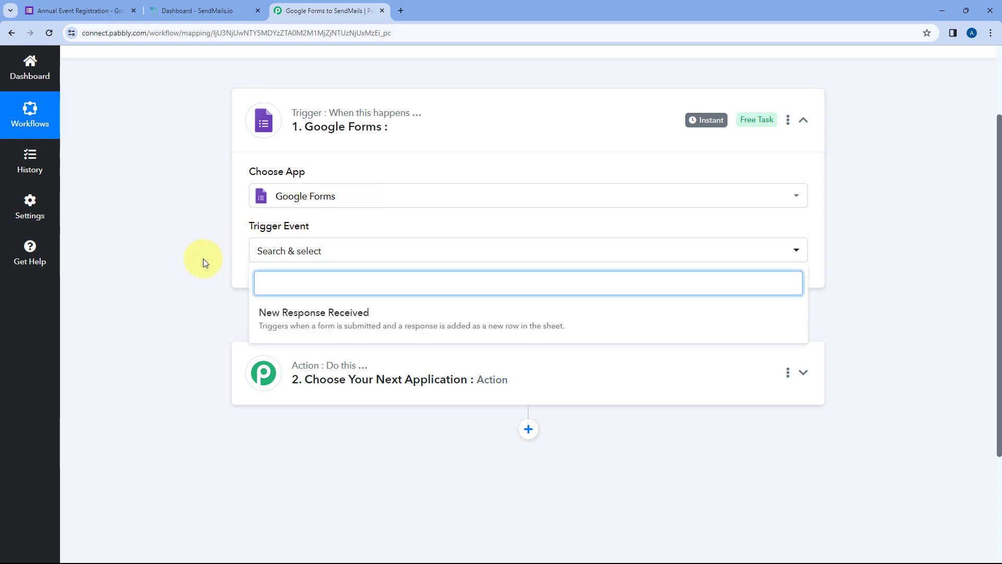
{"action": "scroll", "coordinate": [203, 260], "scroll_direction": "down", "scroll_amount": 1}
{"action": "left_click", "coordinate": [407, 261]}
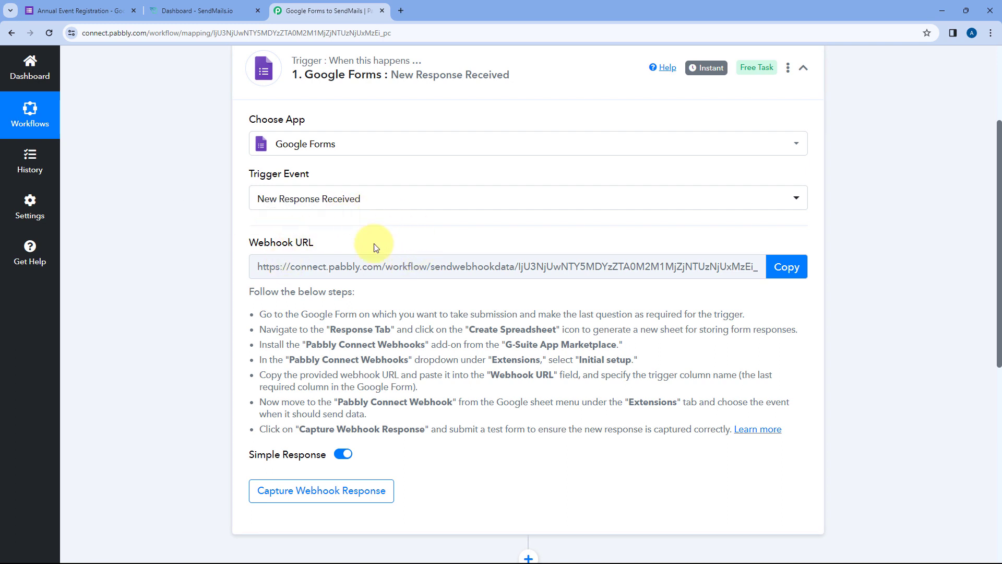
- Copy the trigger's webhook URL and return to the registration form
{"action": "left_click", "coordinate": [120, 11]}
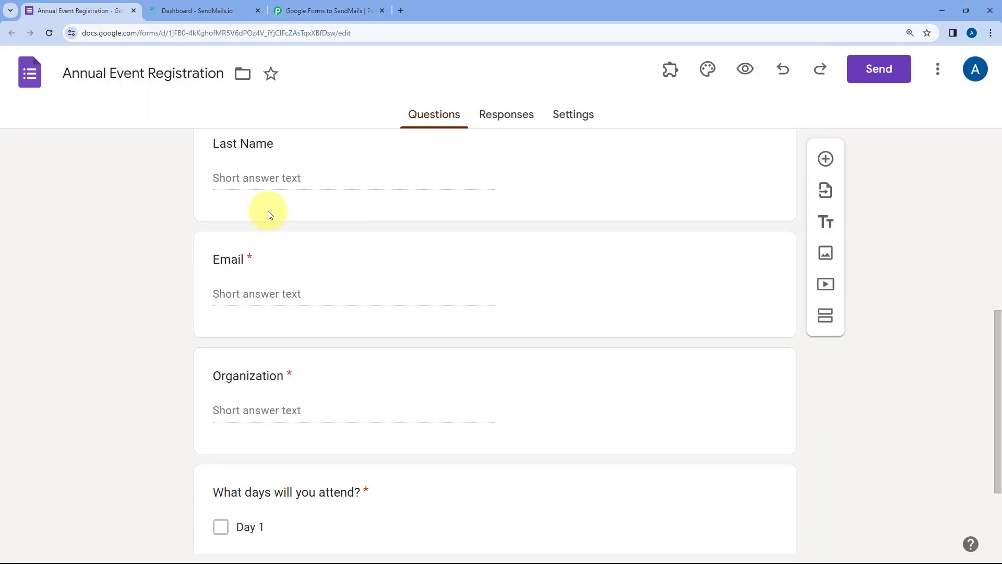
{"action": "scroll", "coordinate": [167, 174], "scroll_direction": "up", "scroll_amount": 3}
{"action": "left_click", "coordinate": [302, 12]}
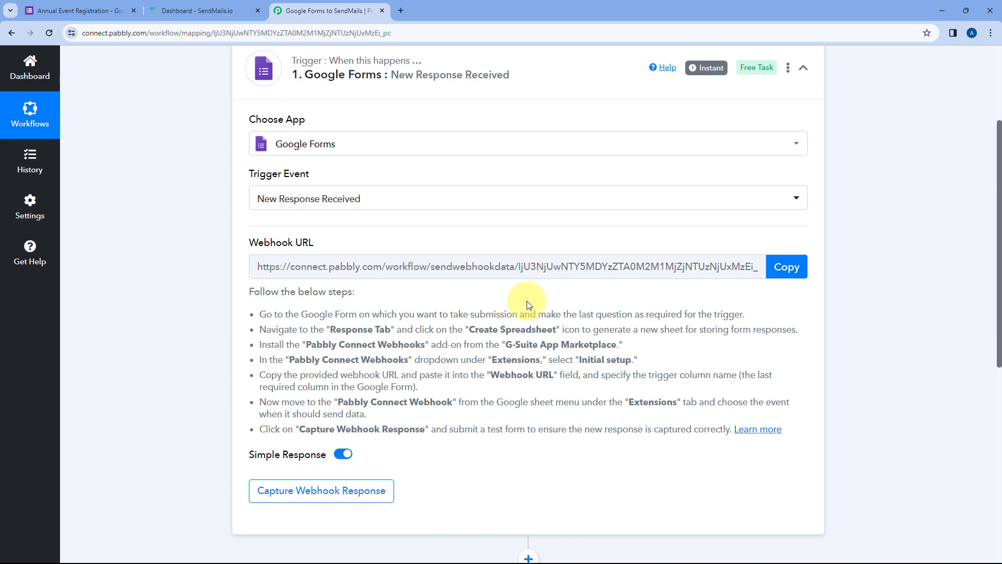
{"action": "left_click_drag", "start_coordinate": [242, 294], "coordinate": [750, 360]}
{"action": "left_click", "coordinate": [799, 315]}
{"action": "left_click", "coordinate": [786, 267]}
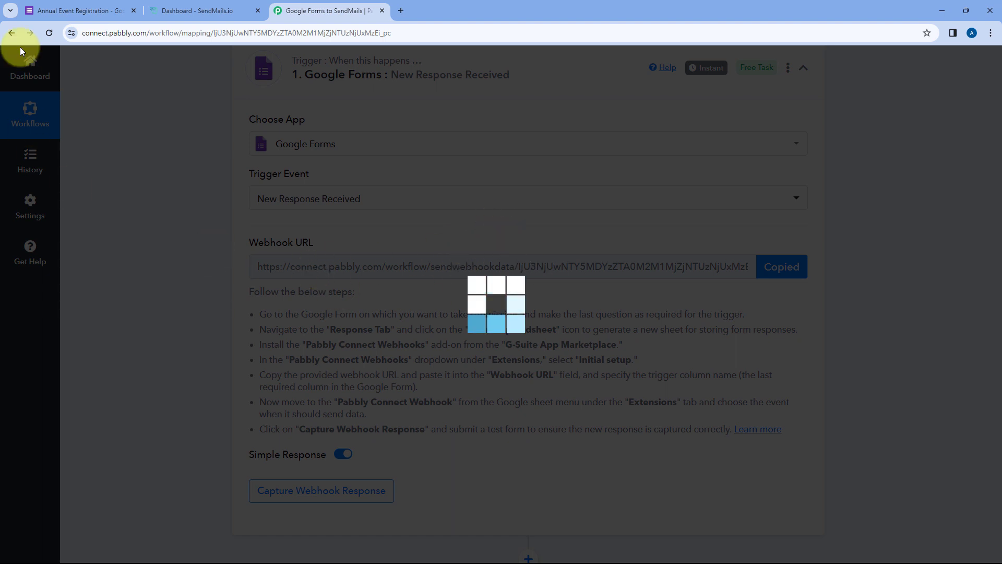
{"action": "left_click", "coordinate": [67, 14]}
- Link the form's responses to a new spreadsheet, 'Annual Event Registration (Responses)'
{"action": "scroll", "coordinate": [125, 216], "scroll_direction": "up", "scroll_amount": 4}
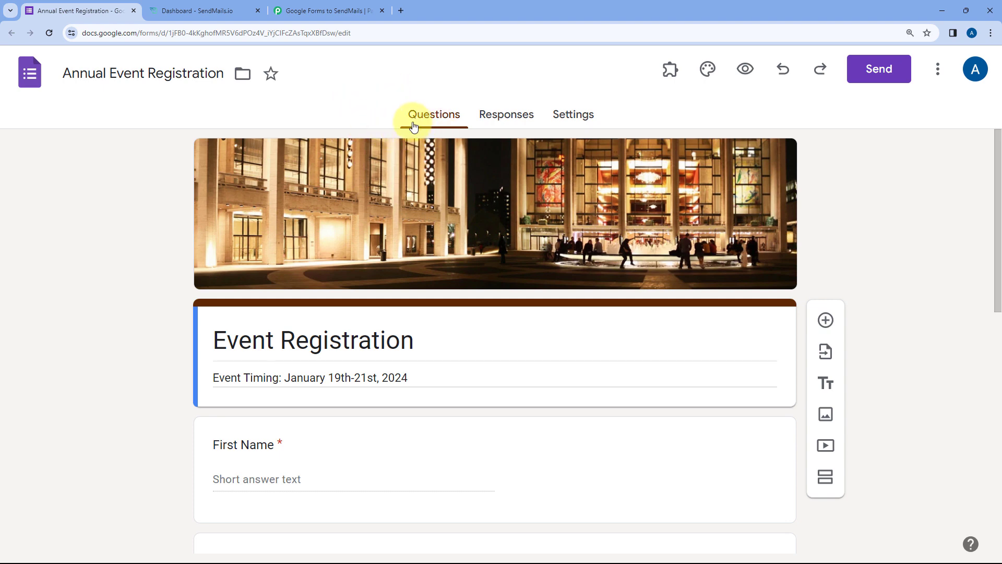
{"action": "left_click", "coordinate": [510, 116]}
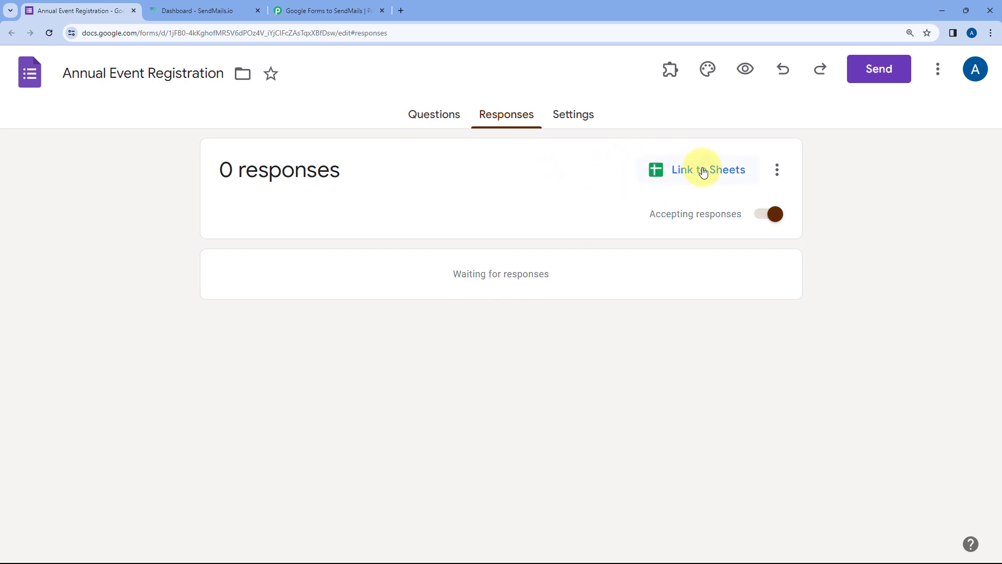
{"action": "left_click", "coordinate": [674, 173]}
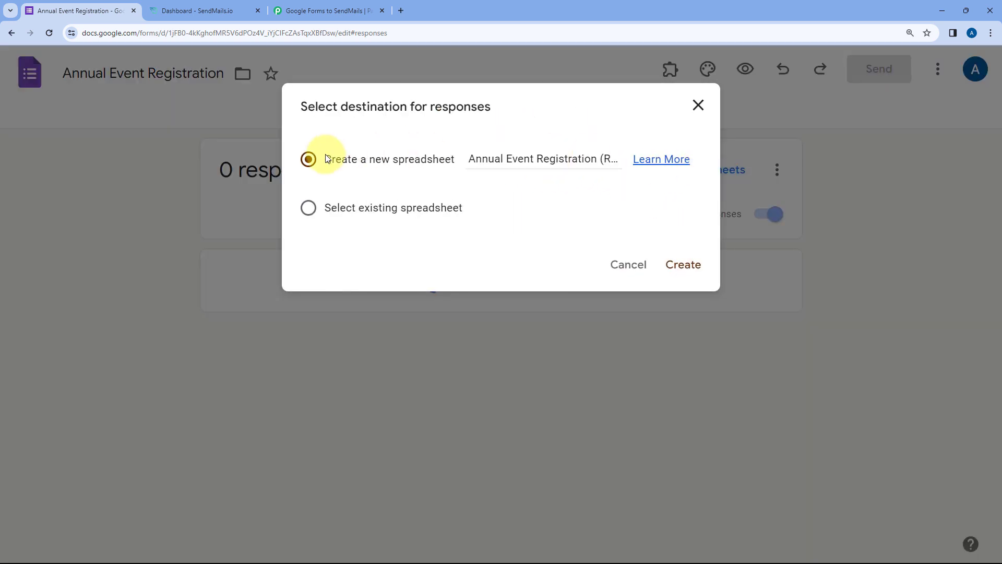
{"action": "left_click", "coordinate": [698, 270]}
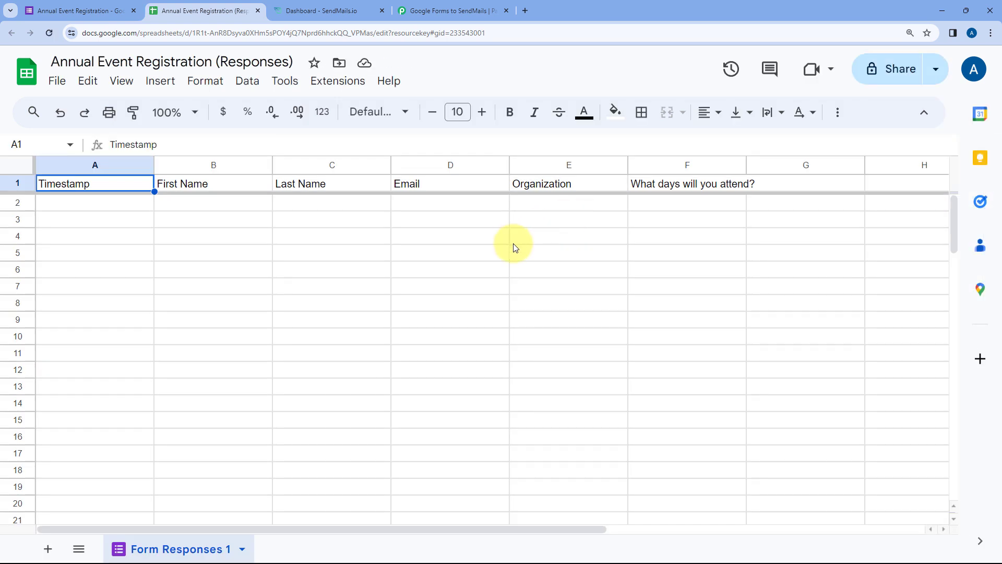
- Go back to the responses spreadsheet and open Extensions > Add-ons > Get add-ons
{"action": "left_click", "coordinate": [427, 4]}
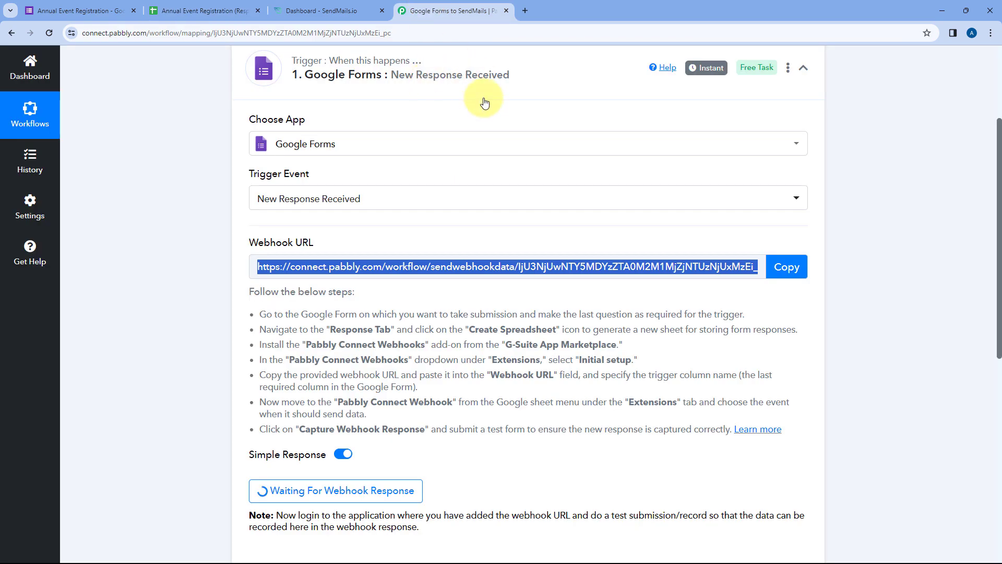
{"action": "left_click", "coordinate": [172, 4]}
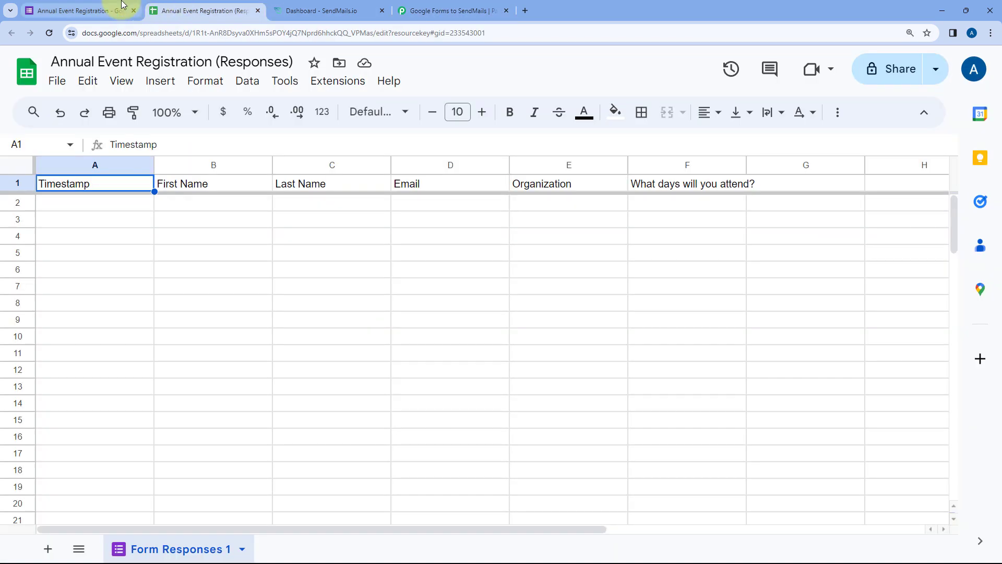
{"action": "left_click", "coordinate": [123, 9]}
{"action": "left_click", "coordinate": [197, 4]}
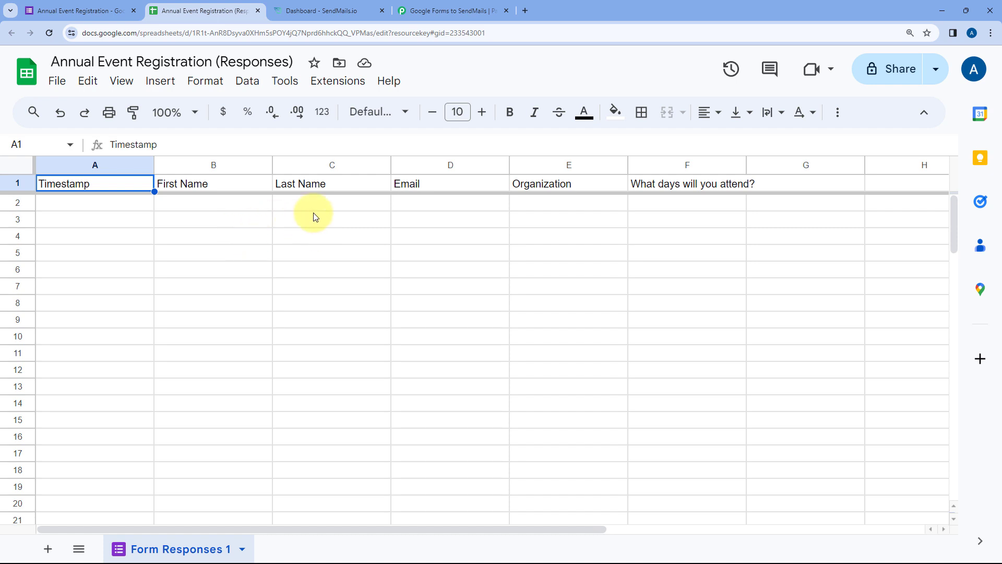
{"action": "left_click", "coordinate": [444, 10]}
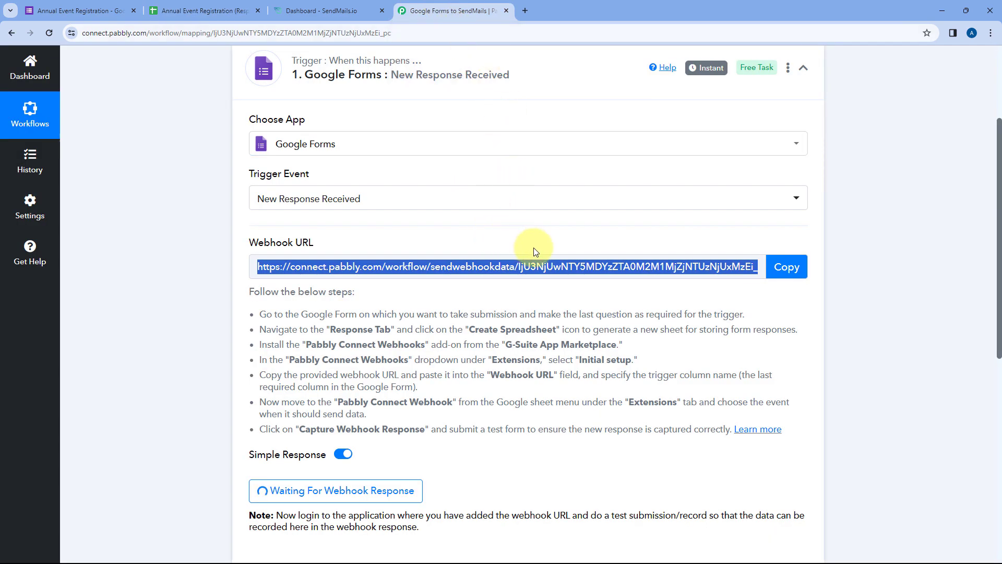
{"action": "left_click", "coordinate": [203, 11]}
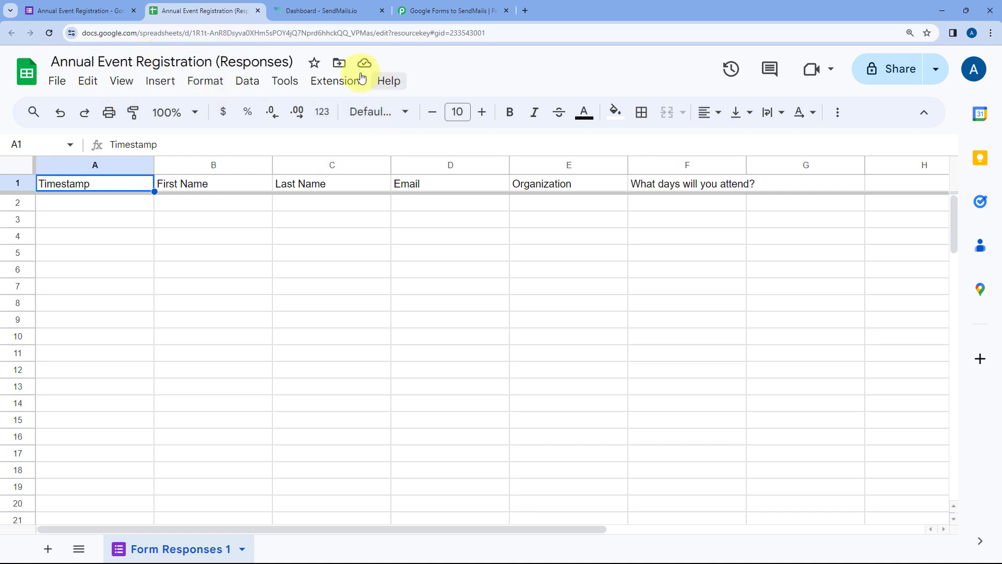
{"action": "left_click", "coordinate": [337, 85]}
{"action": "mouse_move", "coordinate": [324, 106]}
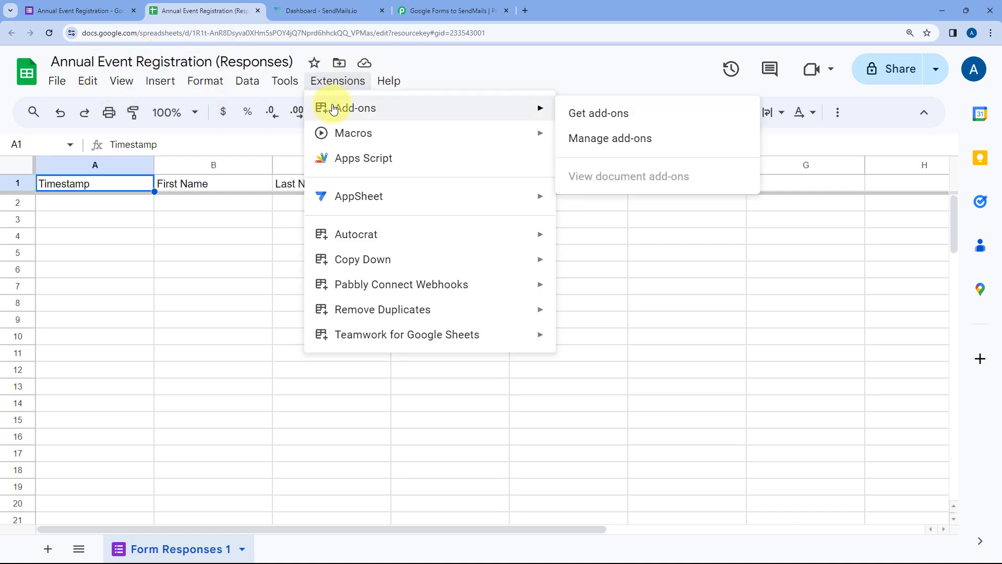
{"action": "left_click", "coordinate": [652, 114]}
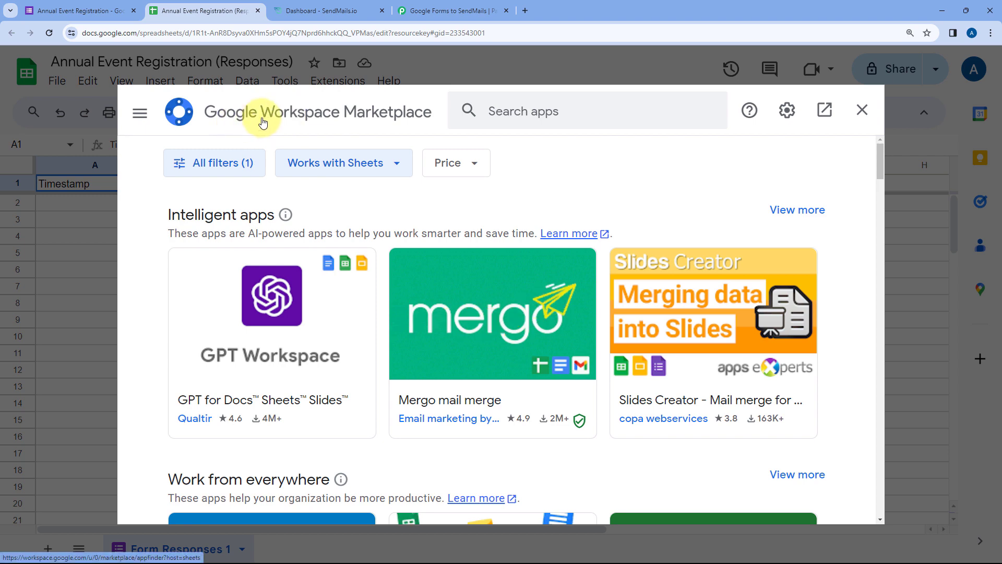
- Find Pabbly Connect Webhooks in the Marketplace, confirm it's installed, then close and reload the sheet
{"action": "left_click", "coordinate": [512, 112]}
{"action": "type", "text": "Pabbly"}
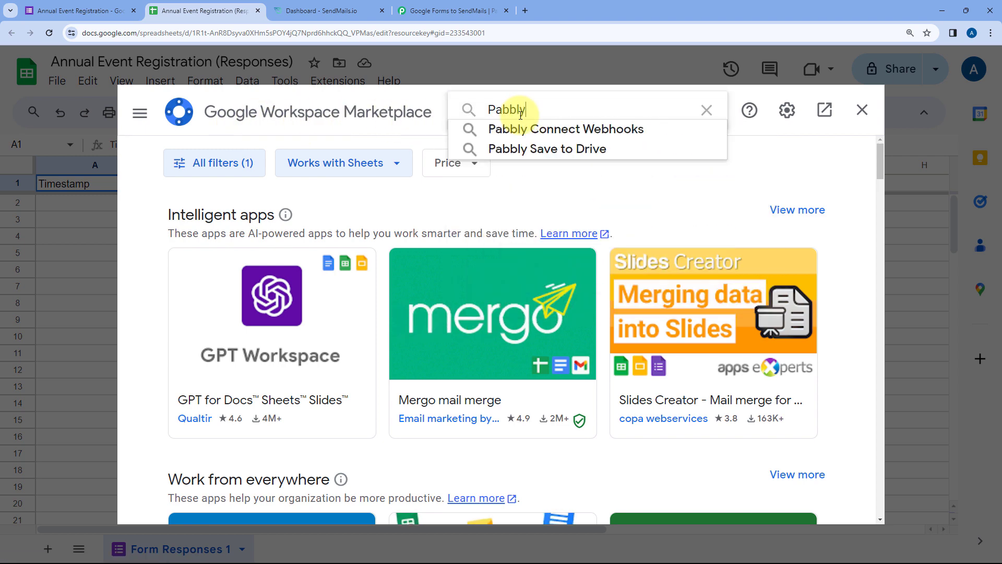
{"action": "key", "text": "Down"}
{"action": "key", "text": "Return"}
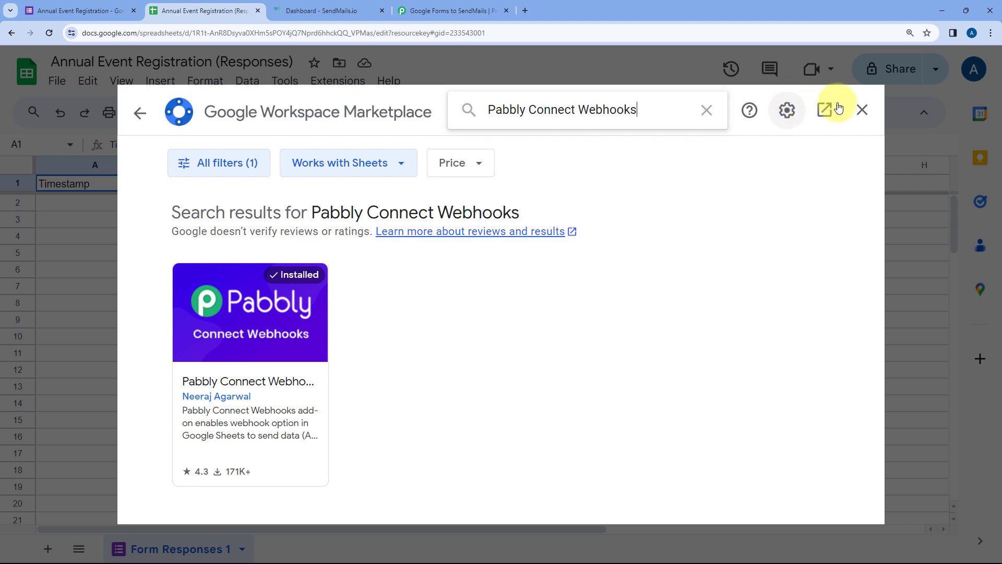
{"action": "left_click", "coordinate": [862, 110]}
{"action": "left_click", "coordinate": [49, 35]}
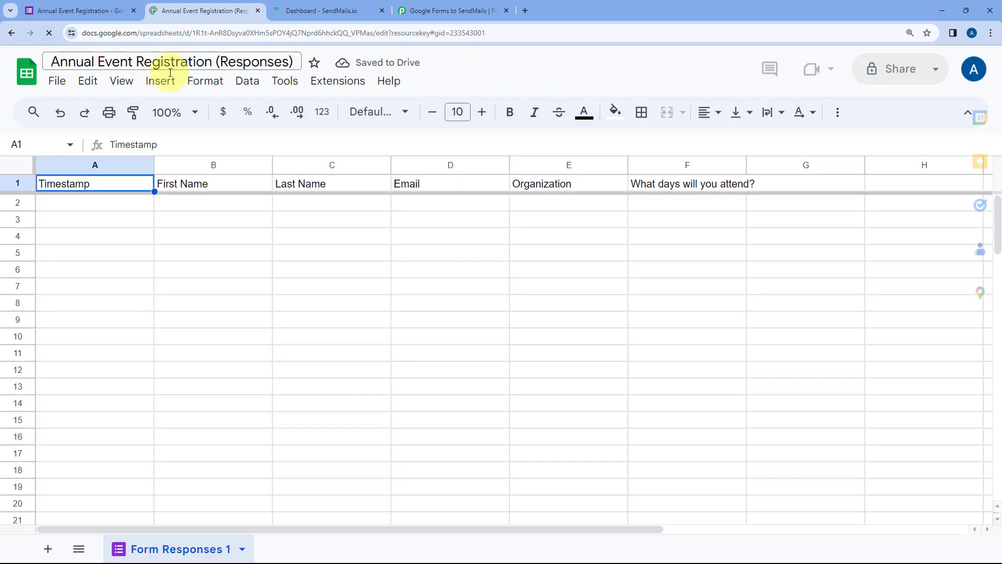
- Zoom the sheet to 125% and launch Extensions > Pabbly Connect Webhooks > Initial Setup
{"action": "left_click", "coordinate": [189, 110]}
{"action": "left_click", "coordinate": [178, 243]}
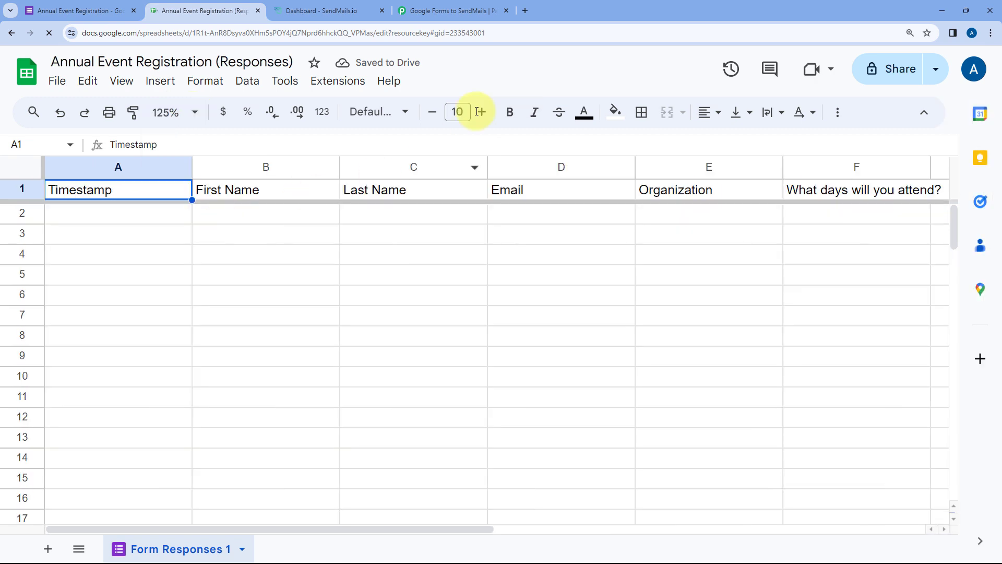
{"action": "left_click", "coordinate": [347, 84]}
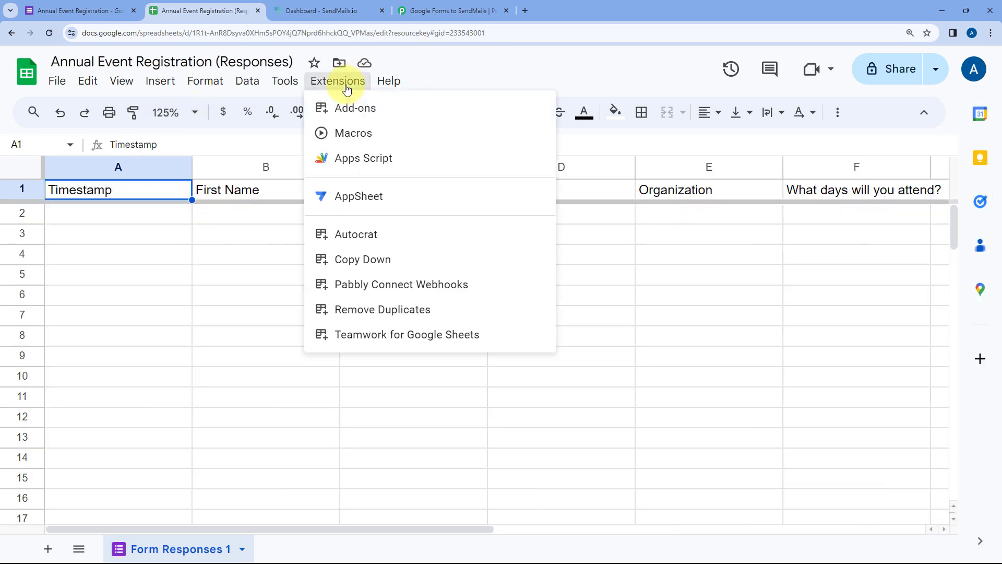
{"action": "mouse_move", "coordinate": [409, 284]}
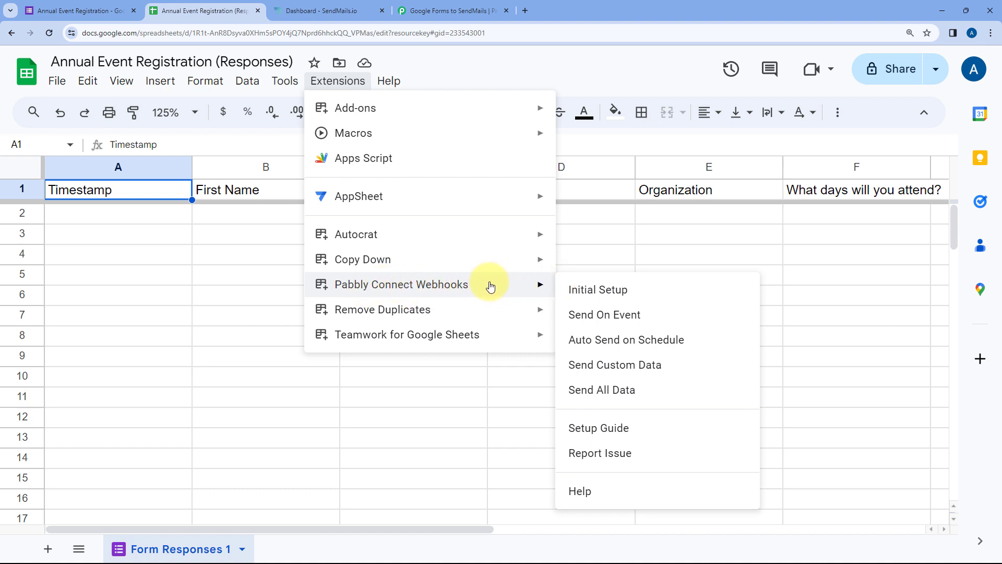
{"action": "left_click", "coordinate": [645, 294]}
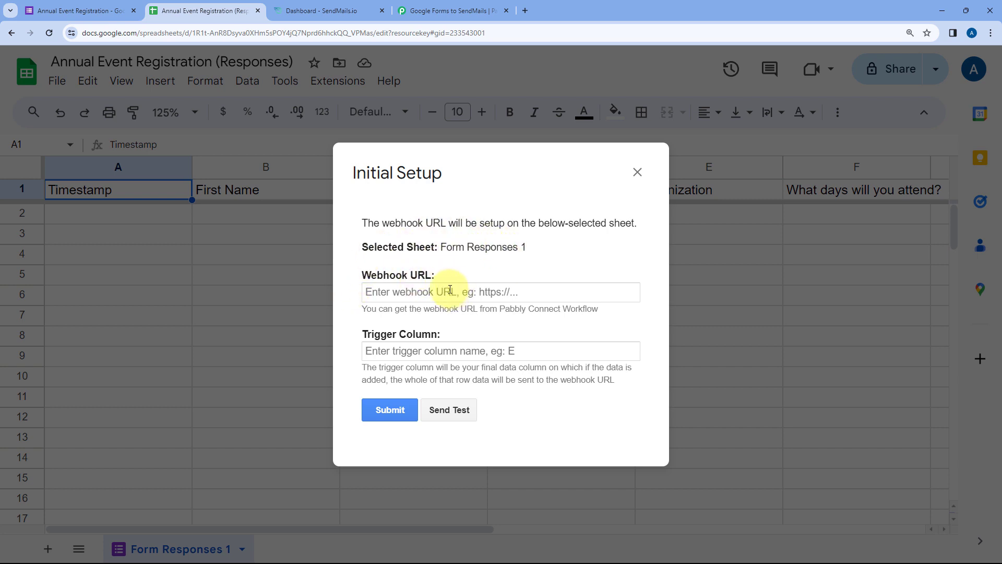
- Paste the Pabbly workflow's webhook URL into the Initial Setup's Webhook URL field
{"action": "left_click", "coordinate": [448, 11]}
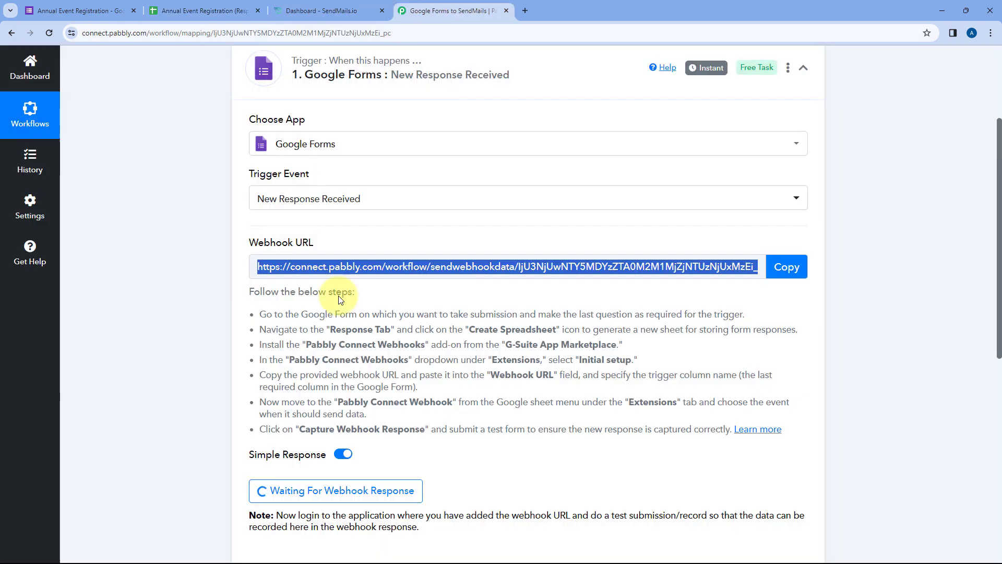
{"action": "left_click", "coordinate": [789, 264]}
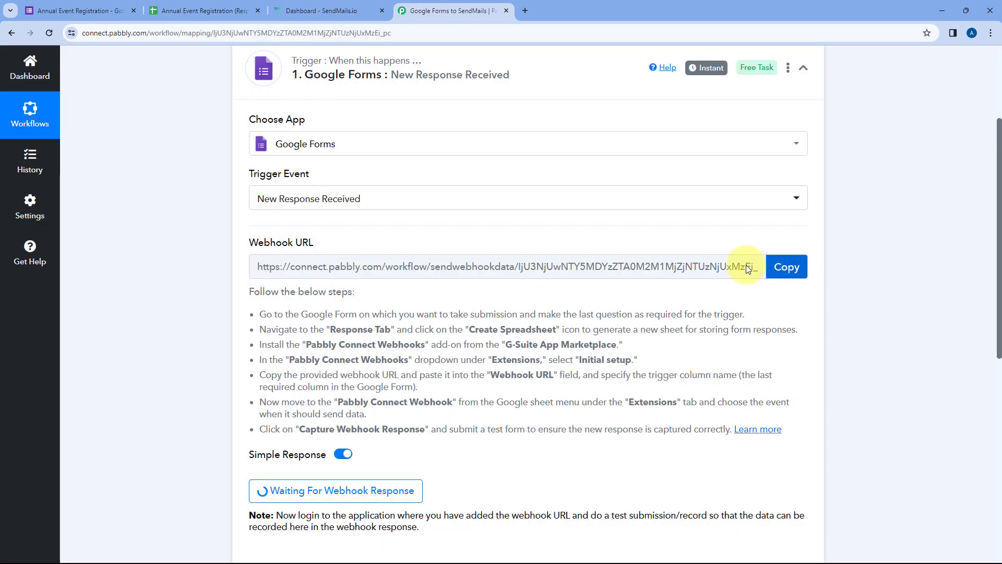
{"action": "left_click", "coordinate": [786, 266]}
{"action": "left_click", "coordinate": [205, 10]}
{"action": "left_click", "coordinate": [404, 296]}
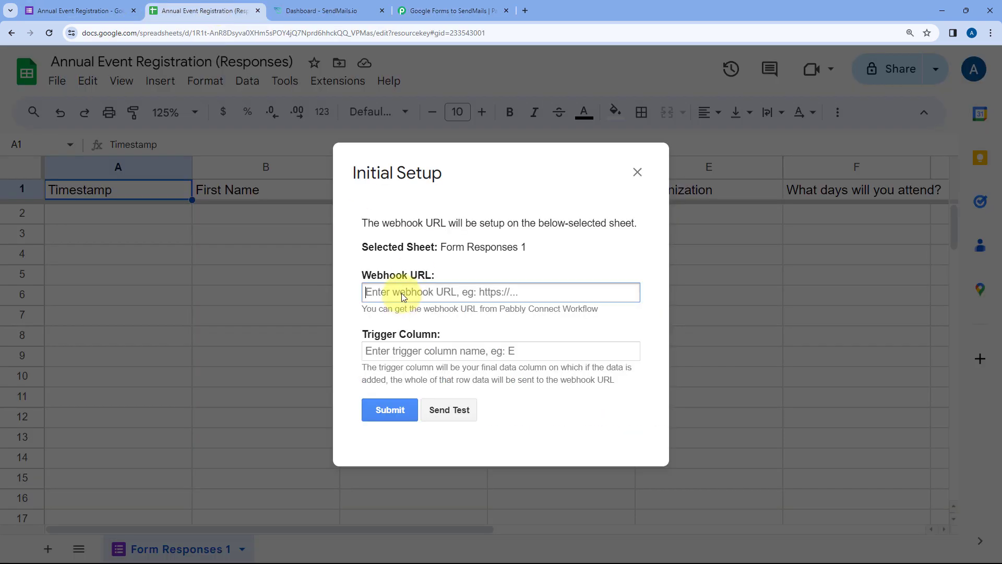
{"action": "right_click", "coordinate": [404, 297]}
{"action": "left_click", "coordinate": [440, 385]}
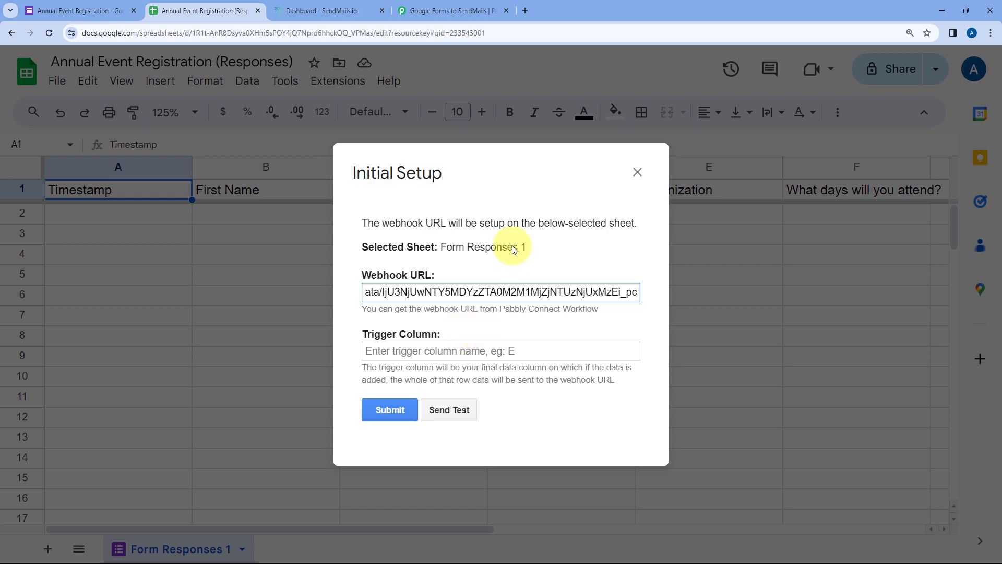
- Enter F as the trigger column
{"action": "left_click_drag", "start_coordinate": [496, 182], "coordinate": [438, 277]}
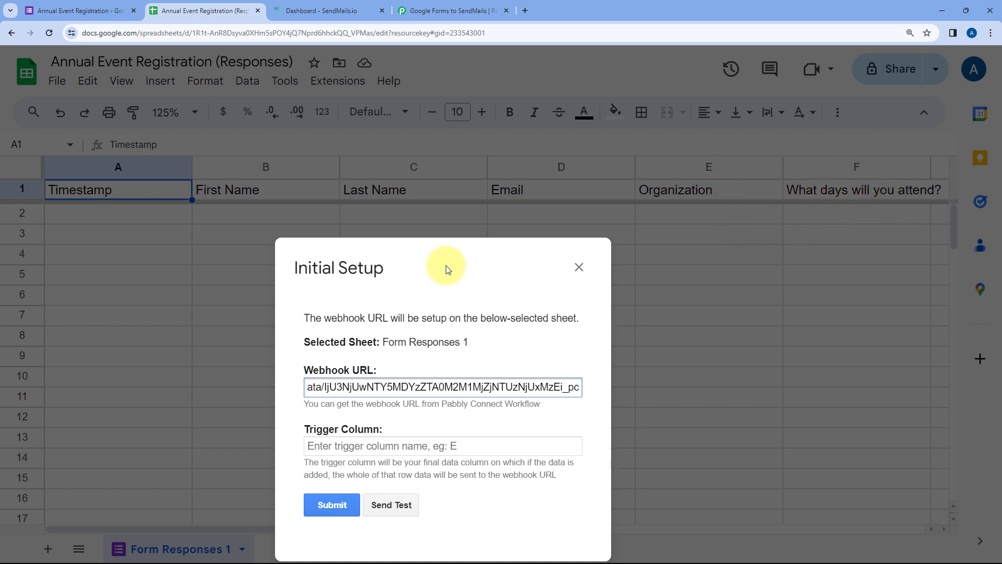
{"action": "left_click_drag", "start_coordinate": [445, 253], "coordinate": [444, 214]}
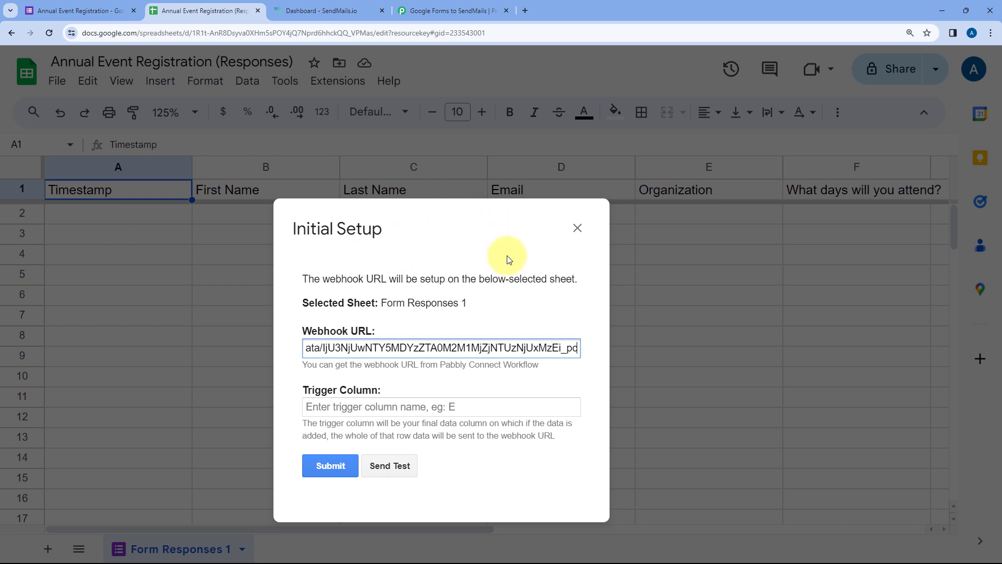
{"action": "left_click", "coordinate": [353, 410]}
{"action": "type", "text": "F"}
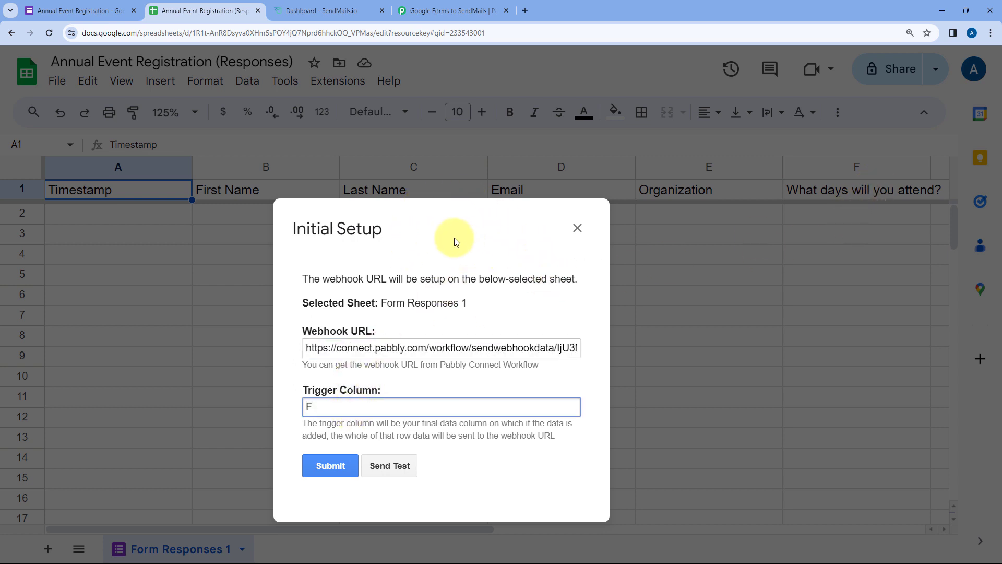
- Submit the Form Responses 1 setup and dismiss the 'Setup configured successfully.' message
{"action": "left_click_drag", "start_coordinate": [454, 240], "coordinate": [501, 267]}
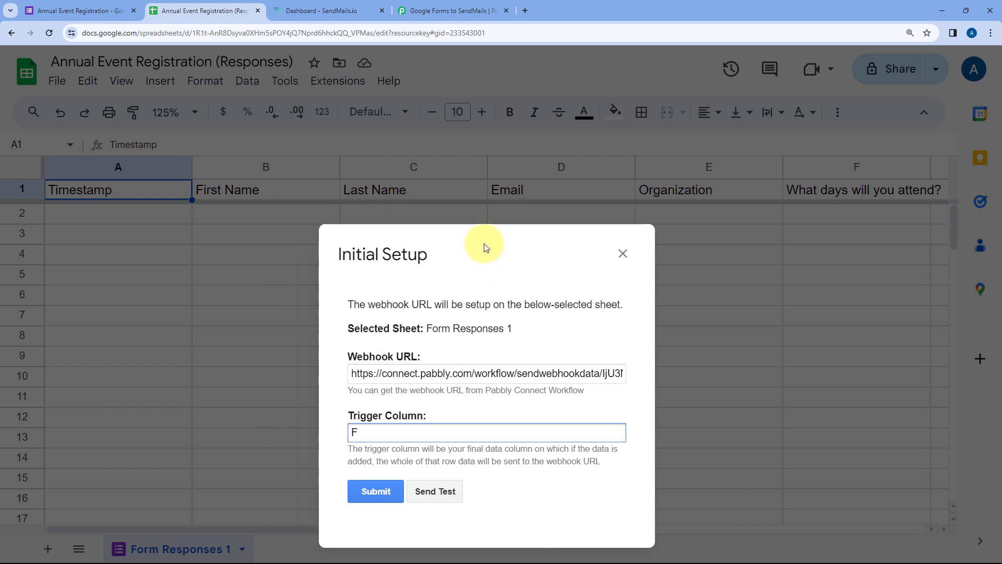
{"action": "left_click", "coordinate": [94, 10]}
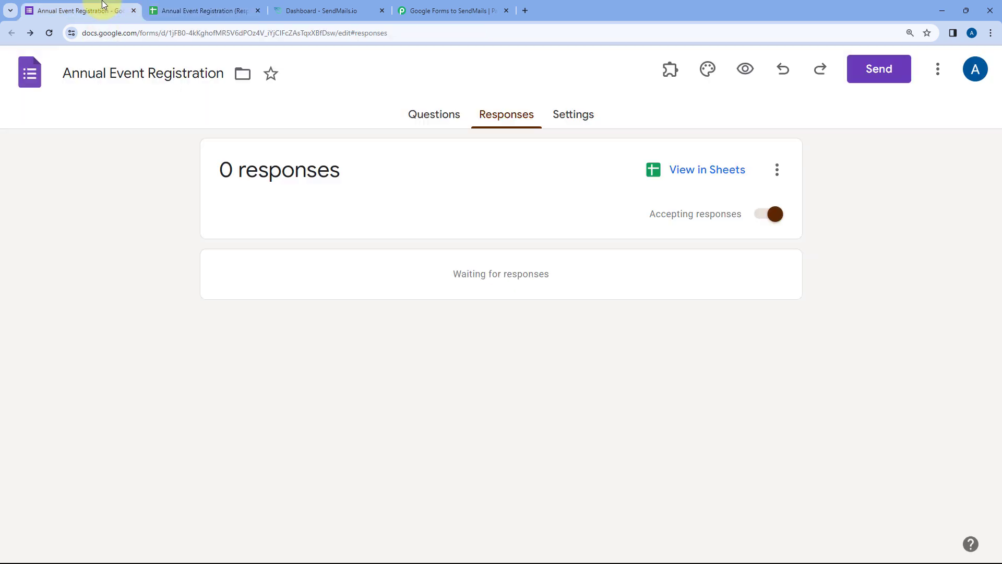
{"action": "left_click", "coordinate": [203, 10]}
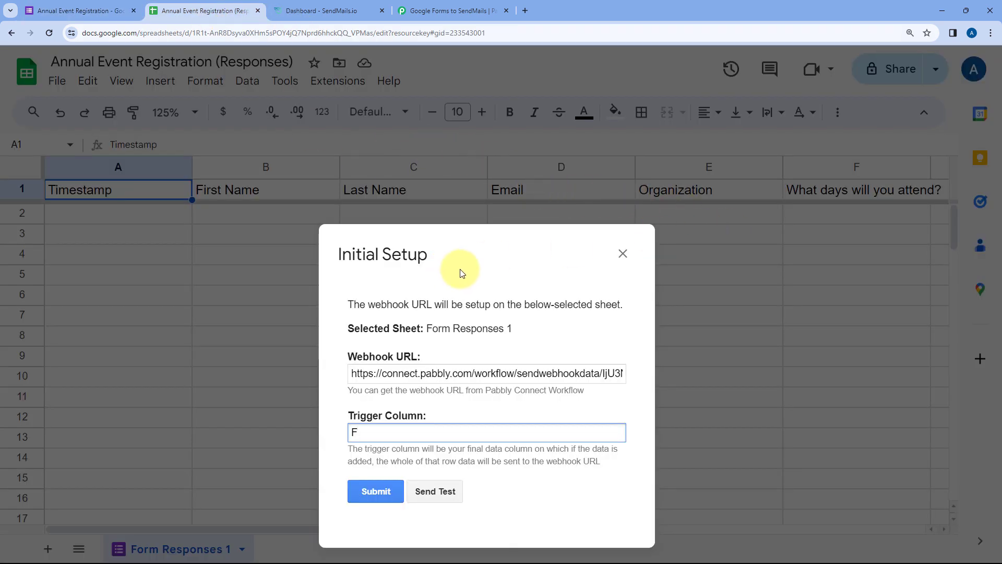
{"action": "left_click_drag", "start_coordinate": [467, 252], "coordinate": [468, 243]}
{"action": "left_click", "coordinate": [484, 280]}
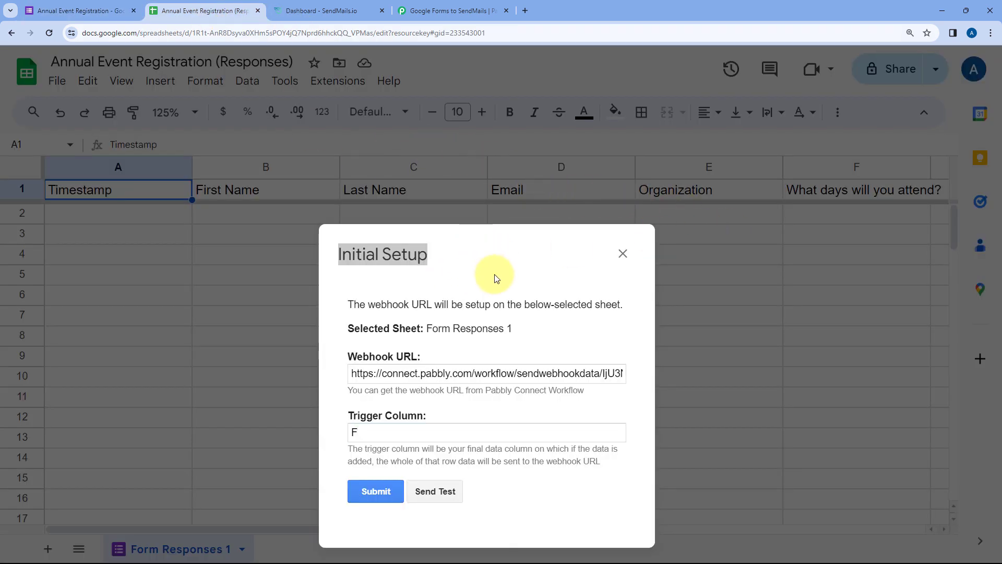
{"action": "left_click", "coordinate": [490, 267]}
{"action": "left_click_drag", "start_coordinate": [503, 264], "coordinate": [512, 223]}
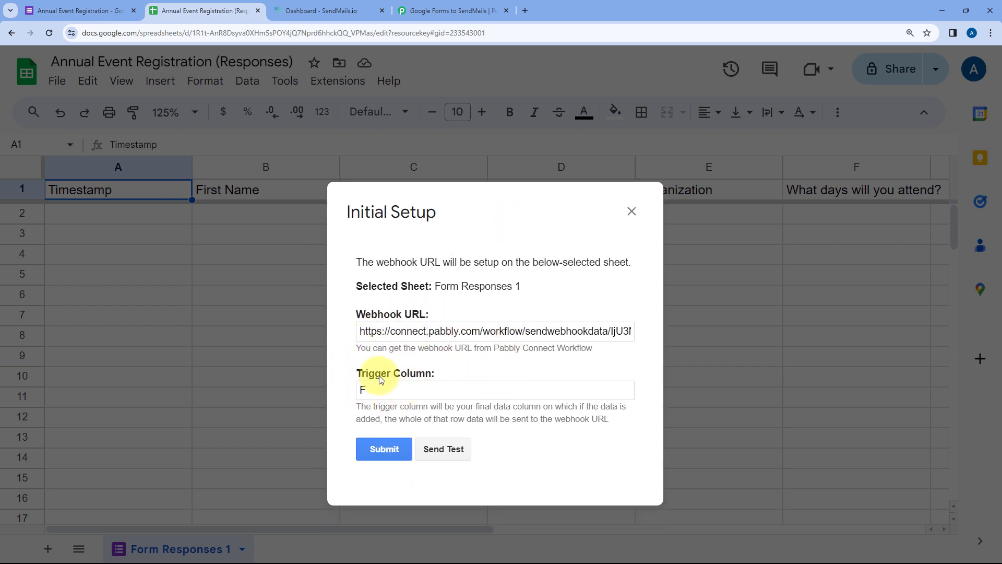
{"action": "left_click", "coordinate": [385, 451]}
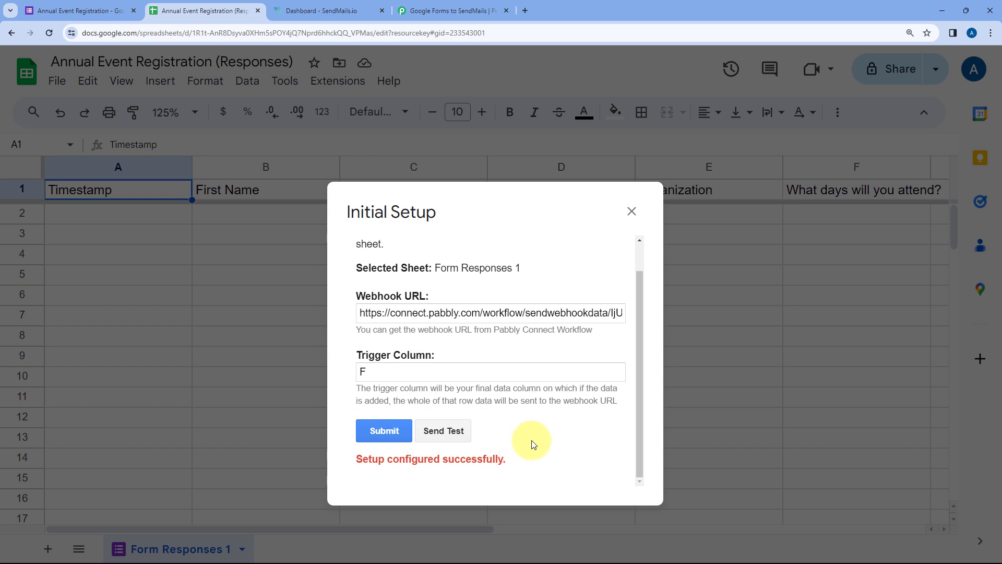
{"action": "left_click", "coordinate": [631, 212]}
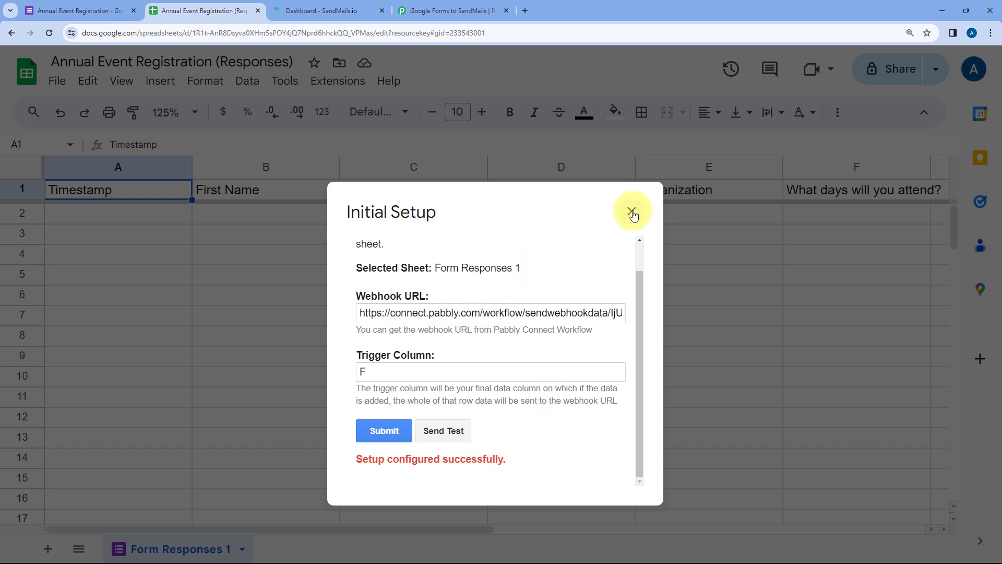
- Run Pabbly Connect Webhooks > Send On Event, then view the form's Responses page
{"action": "left_click", "coordinate": [335, 83]}
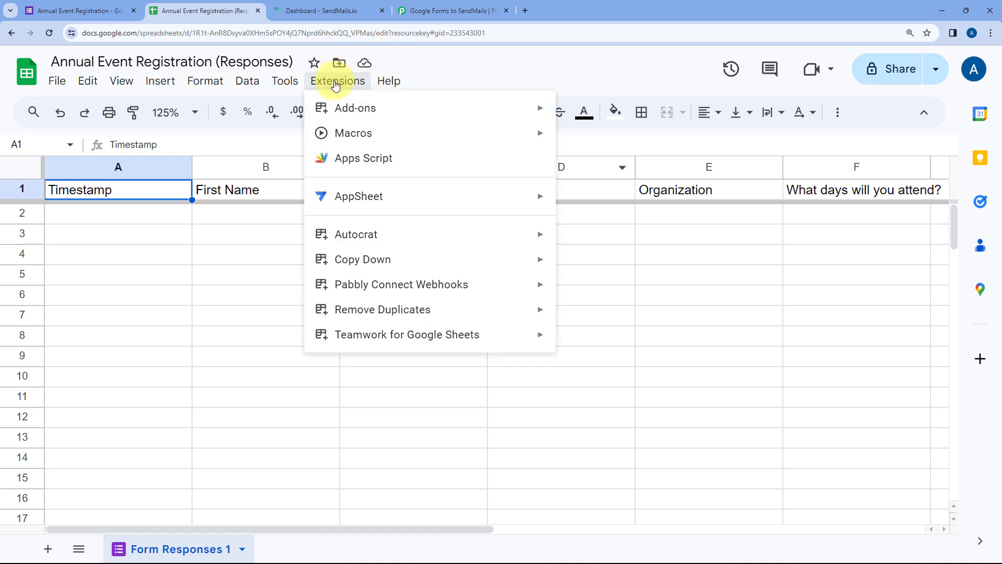
{"action": "mouse_move", "coordinate": [351, 285]}
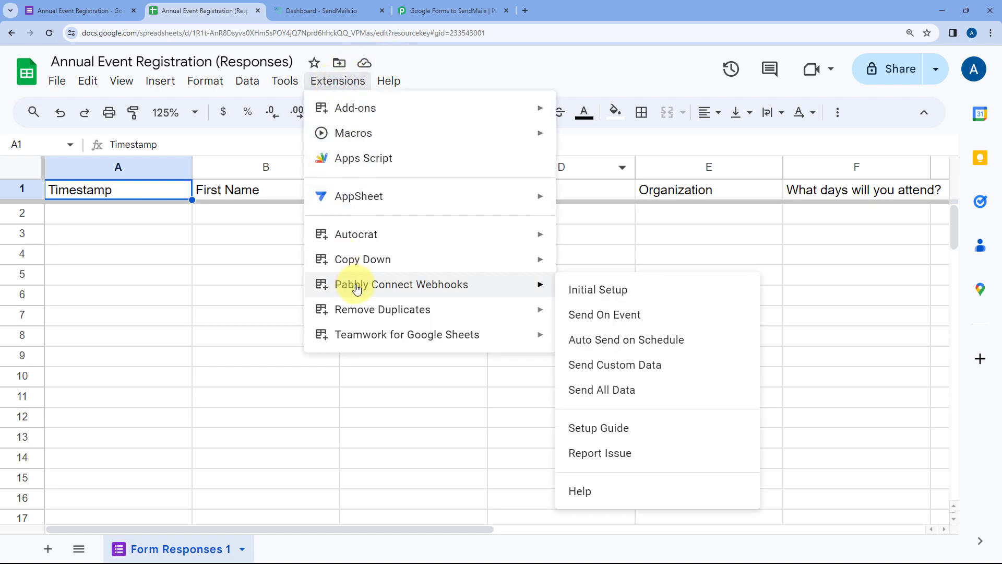
{"action": "left_click", "coordinate": [567, 316]}
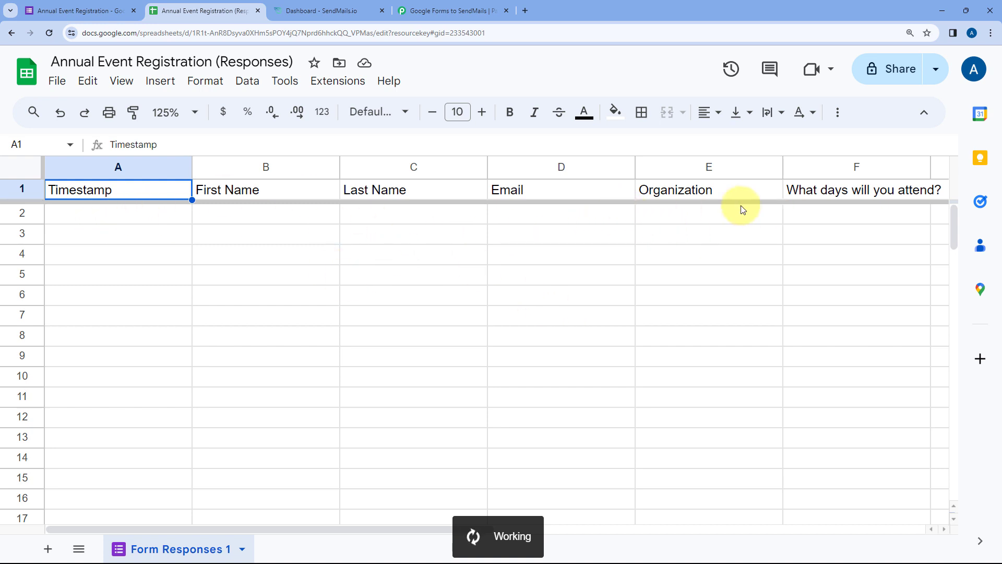
{"action": "left_click", "coordinate": [106, 4]}
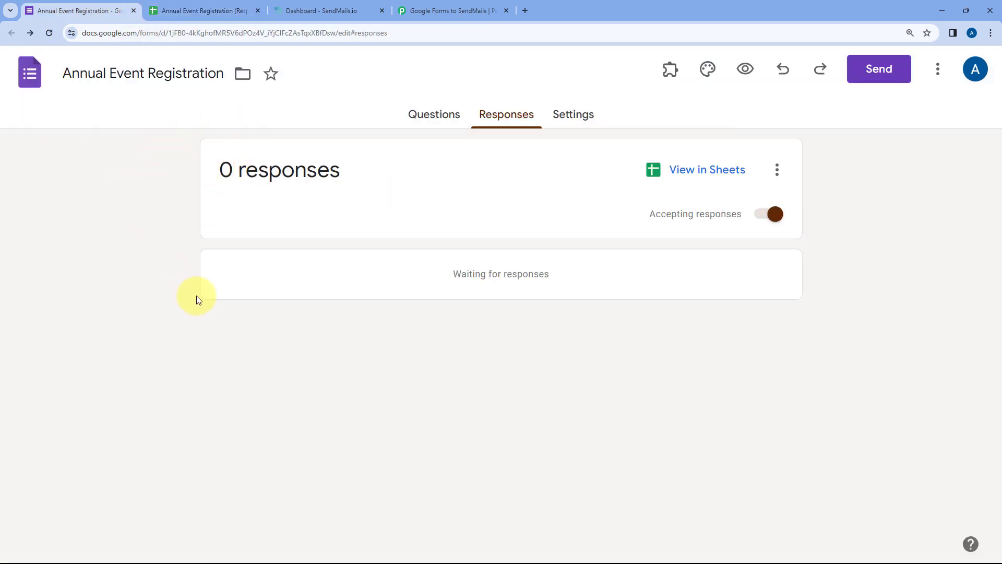
{"action": "left_click", "coordinate": [185, 9]}
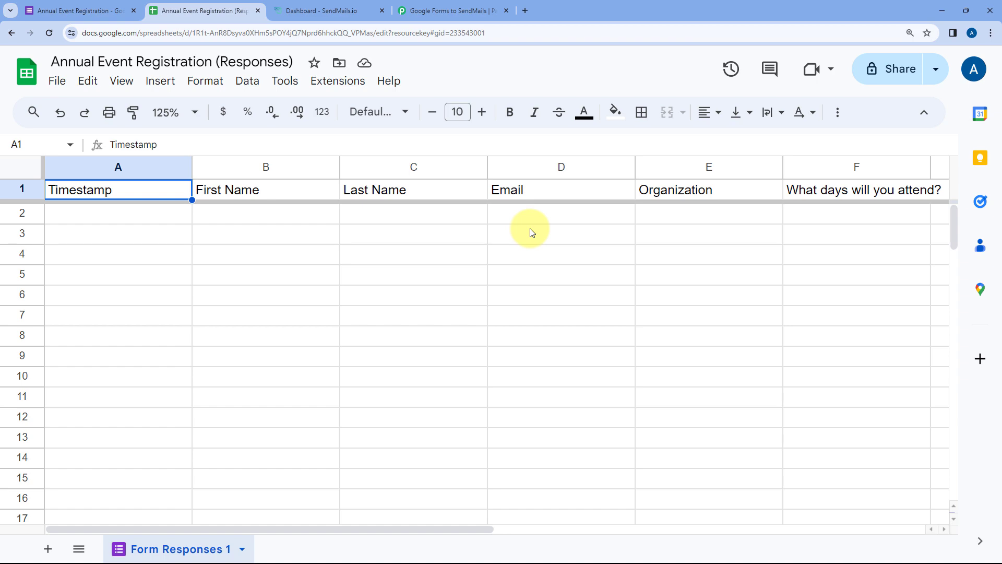
{"action": "left_click", "coordinate": [449, 10]}
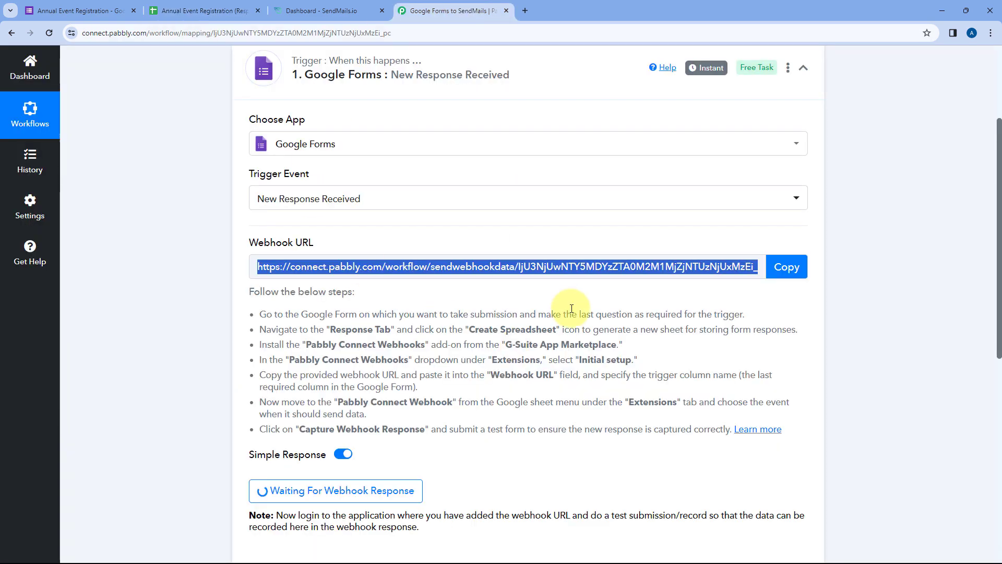
{"action": "scroll", "coordinate": [510, 303], "scroll_direction": "down", "scroll_amount": 3}
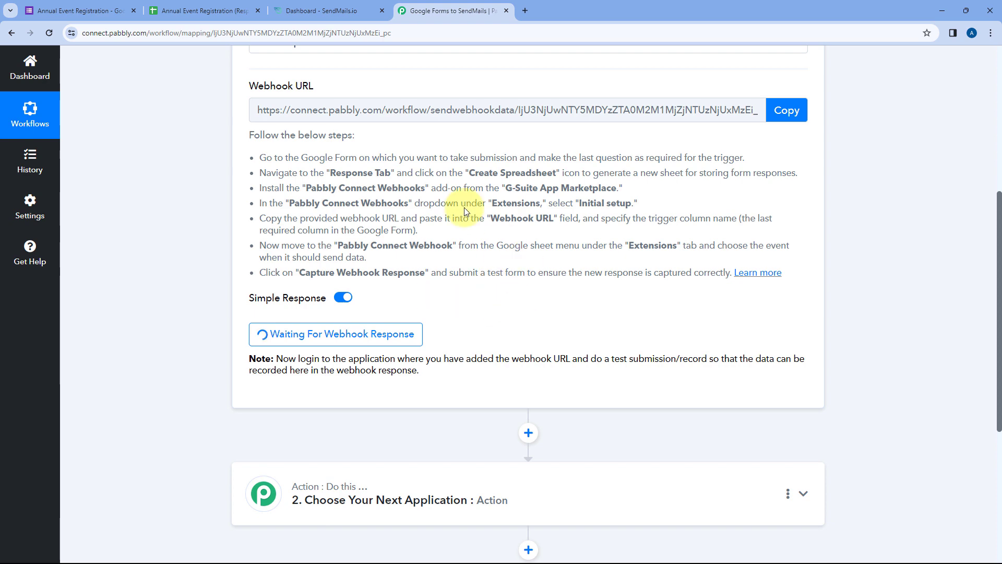
{"action": "left_click", "coordinate": [119, 6]}
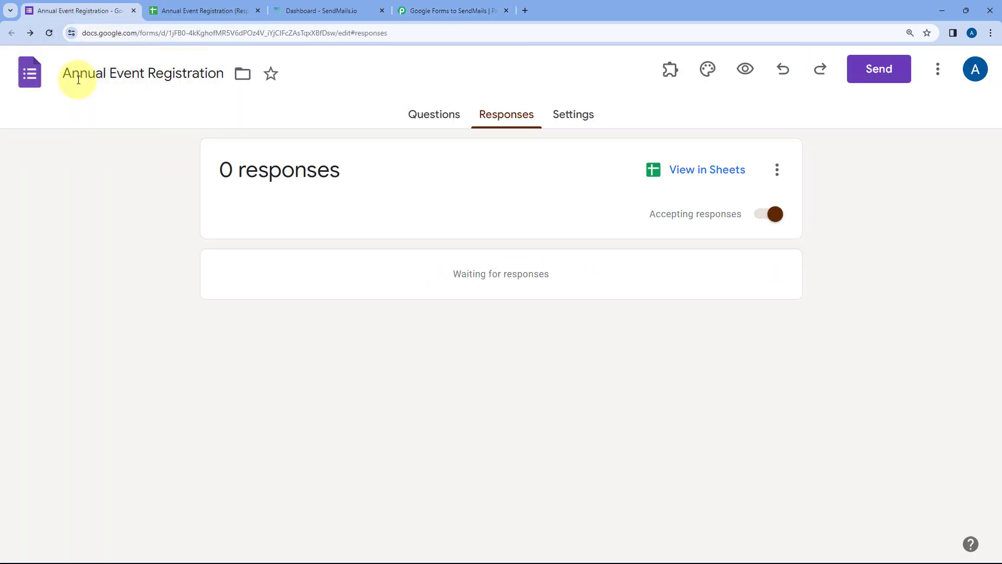
{"action": "left_click", "coordinate": [447, 10]}
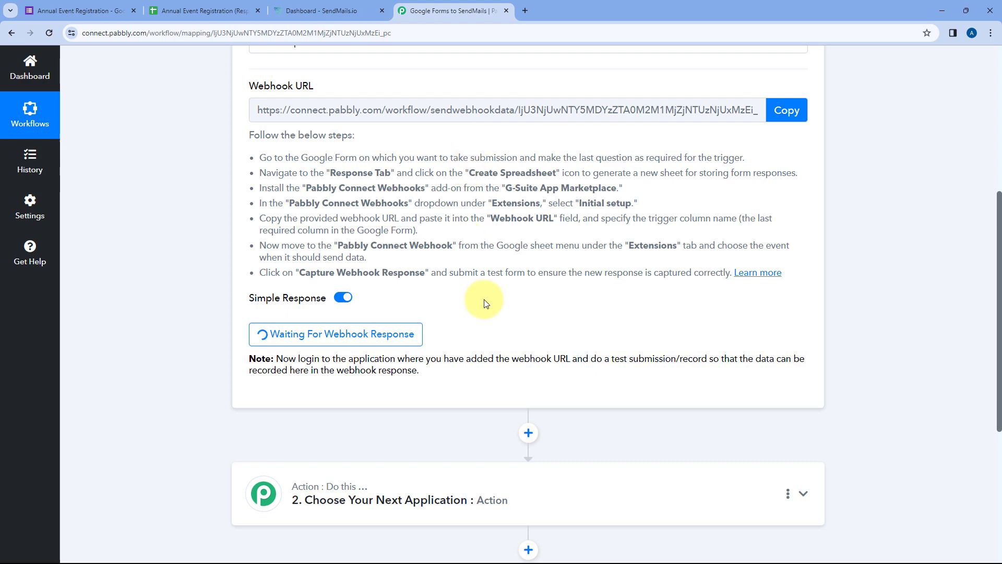
{"action": "scroll", "coordinate": [480, 314], "scroll_direction": "up", "scroll_amount": 3}
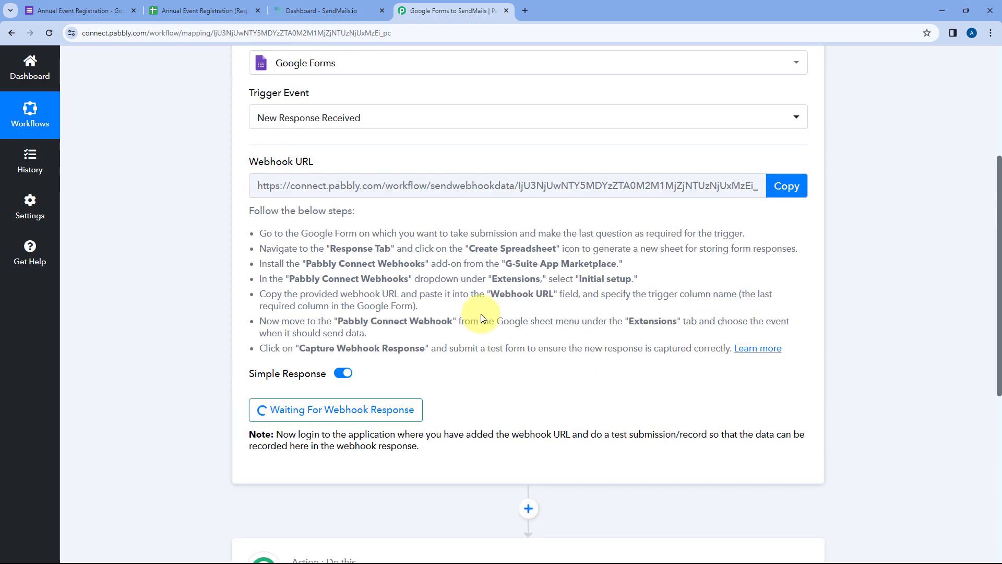
{"action": "scroll", "coordinate": [480, 314], "scroll_direction": "down", "scroll_amount": 4}
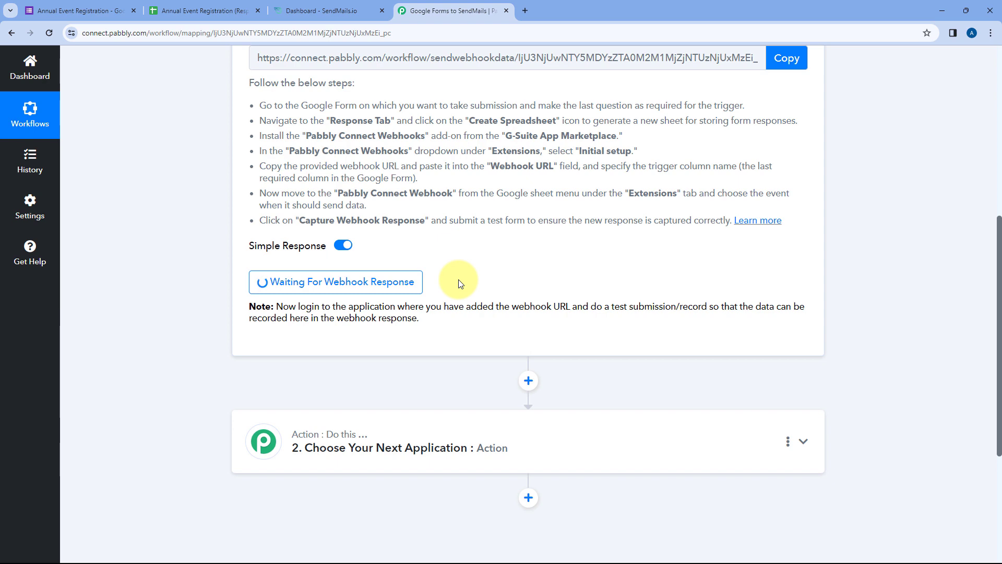
{"action": "scroll", "coordinate": [459, 283], "scroll_direction": "up", "scroll_amount": 3}
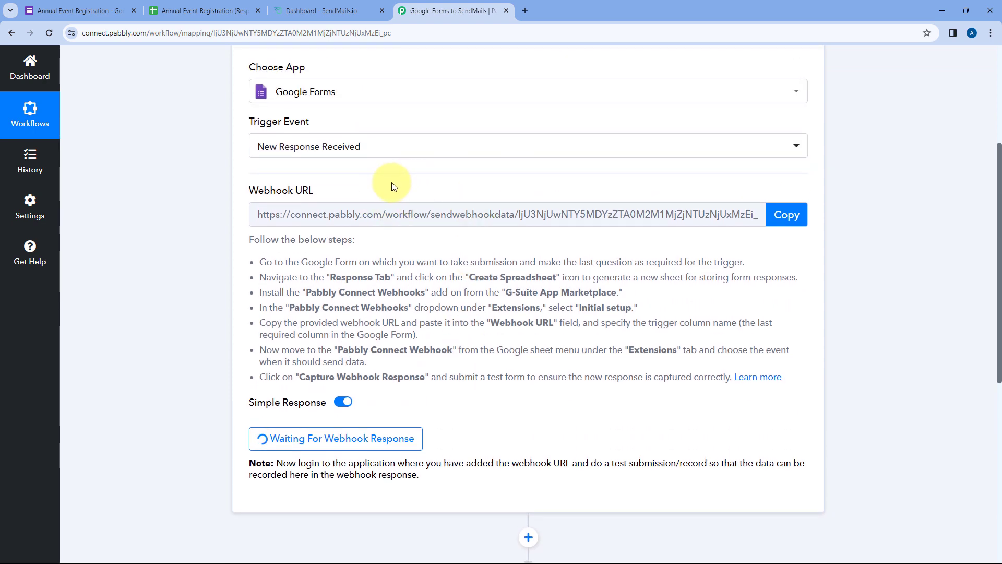
{"action": "left_click", "coordinate": [99, 9]}
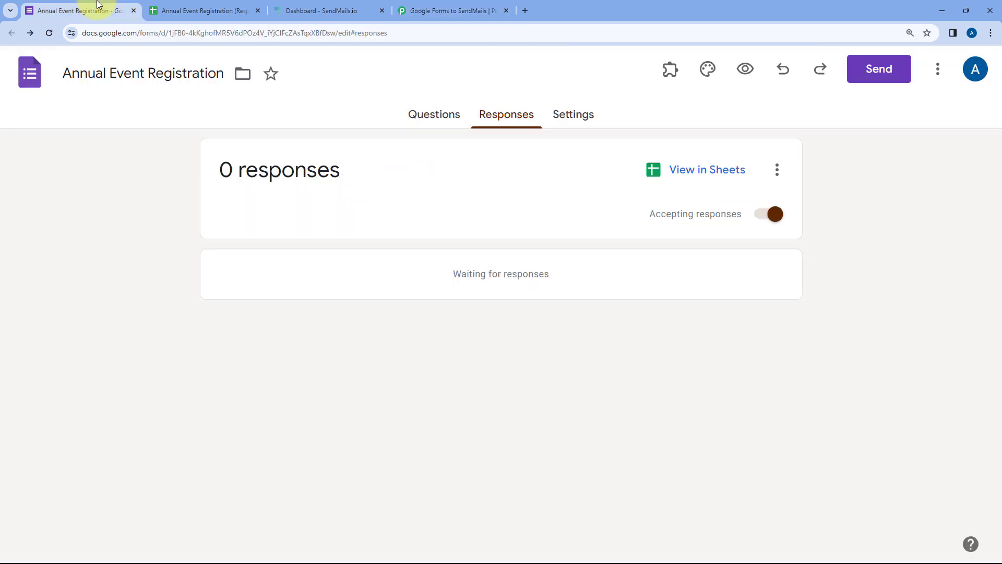
- Copy the Event Registration form's shareable link from the Send options
{"action": "left_click", "coordinate": [428, 107]}
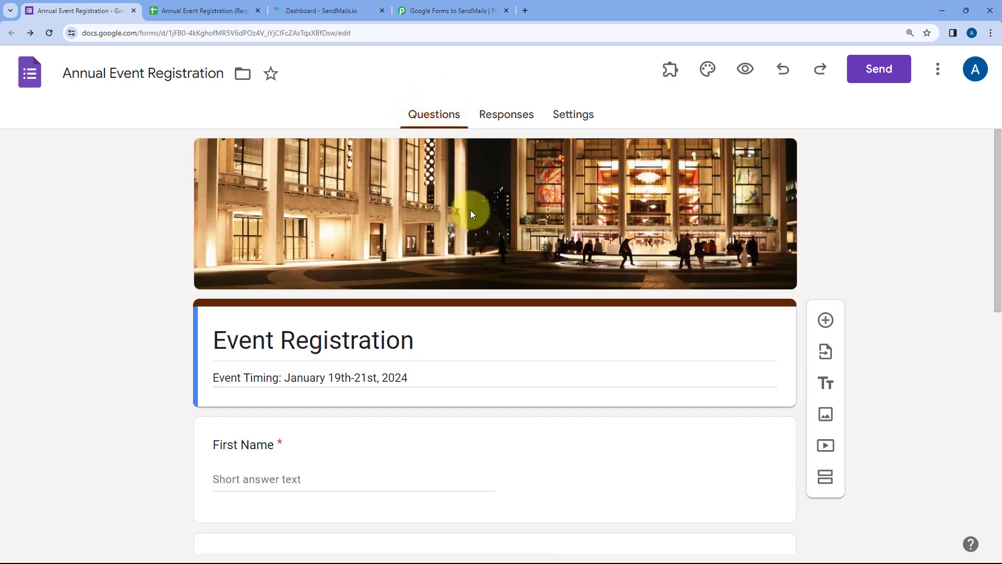
{"action": "left_click", "coordinate": [862, 70]}
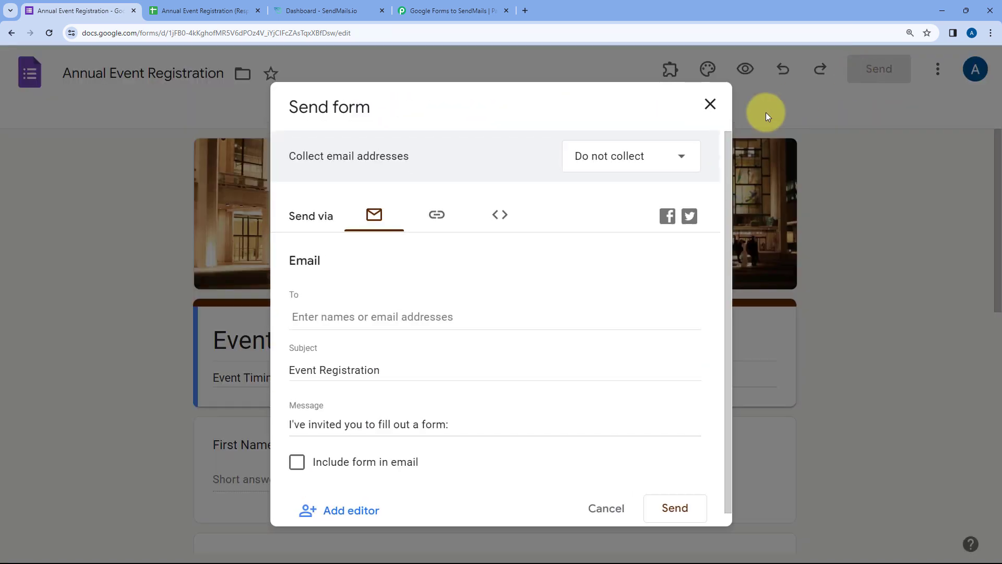
{"action": "left_click", "coordinate": [439, 219]}
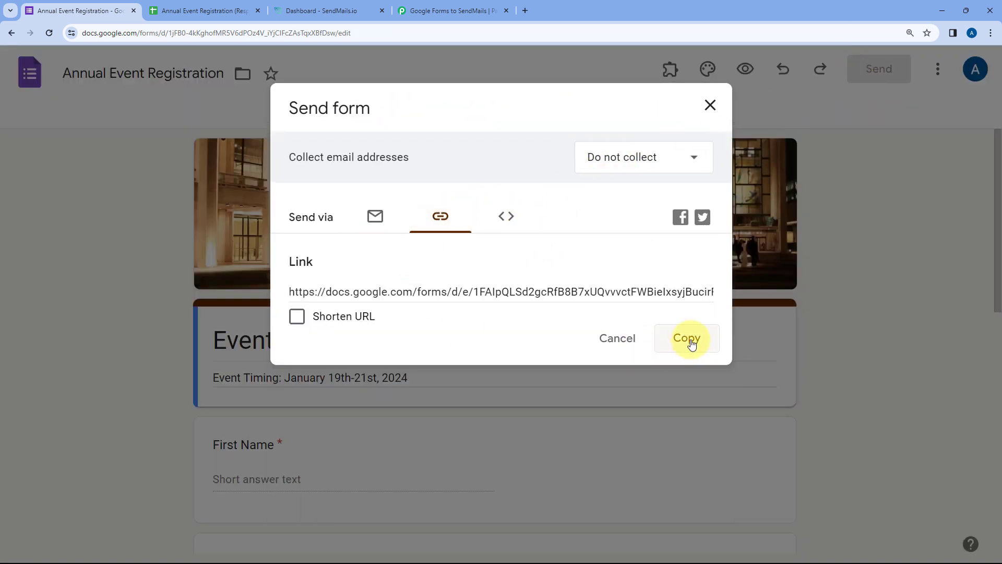
{"action": "left_click", "coordinate": [688, 342]}
{"action": "left_click", "coordinate": [711, 105]}
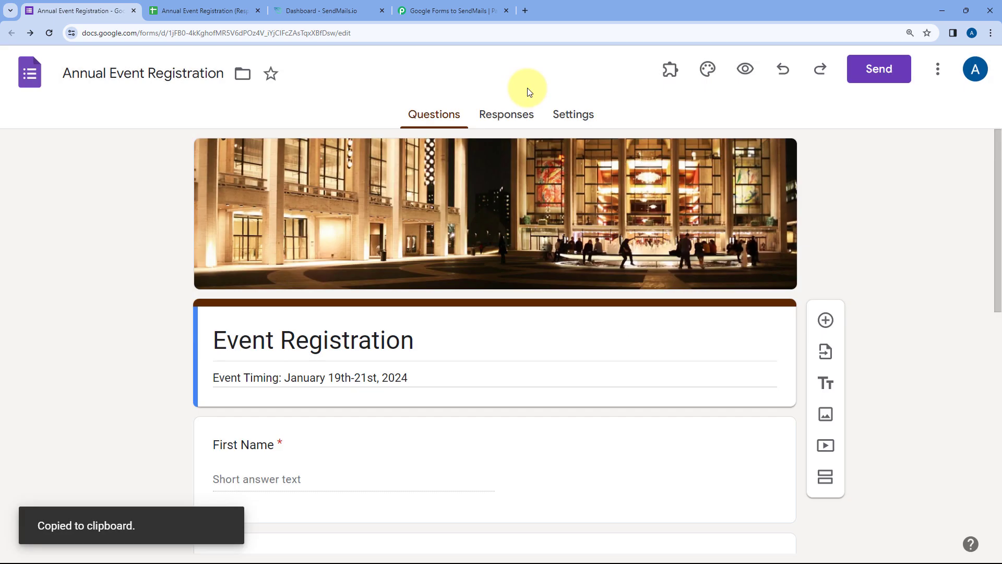
- Open the copied form link in a new Incognito window
{"action": "key", "text": "ctrl+shift+m"}
{"action": "key", "text": "Escape"}
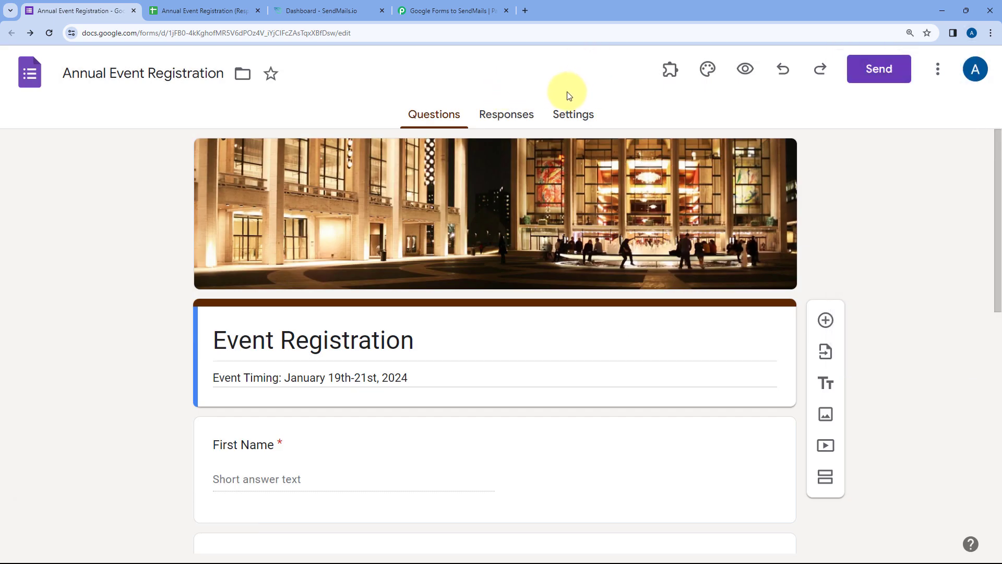
{"action": "key", "text": "ctrl+shift+n"}
{"action": "key", "text": "ctrl+v"}
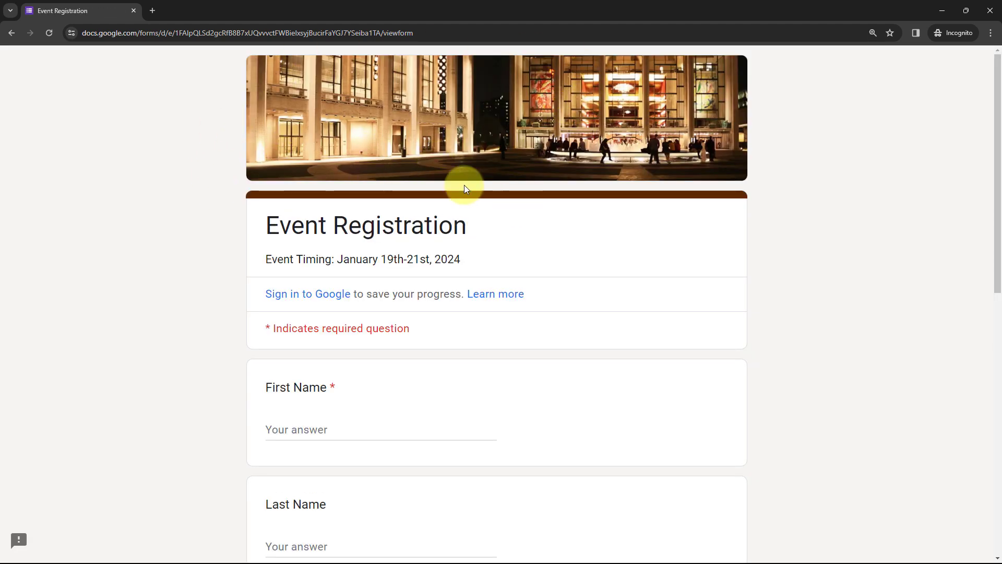
- Fill in the test registrant's first name, last name, e-mail and organization Pabbly
{"action": "scroll", "coordinate": [181, 192], "scroll_direction": "down", "scroll_amount": 5}
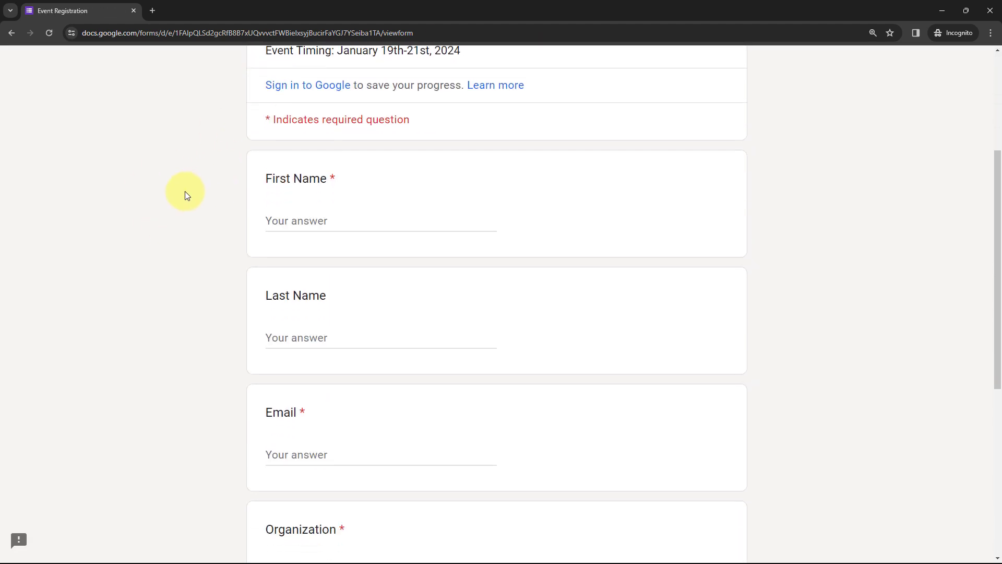
{"action": "left_click", "coordinate": [308, 168]}
{"action": "type", "text": "Dem"}
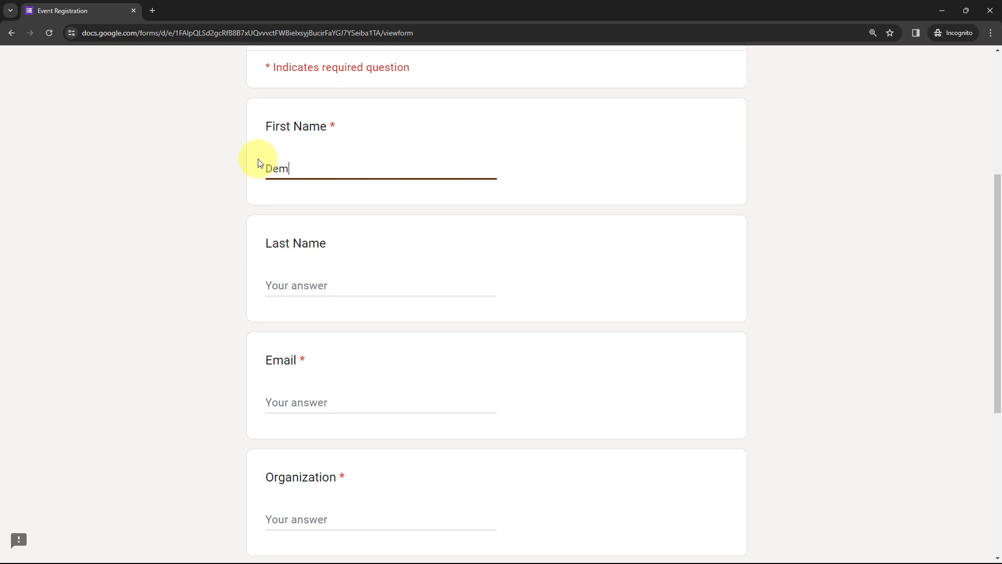
{"action": "type", "text": "o"}
{"action": "key", "text": "Tab"}
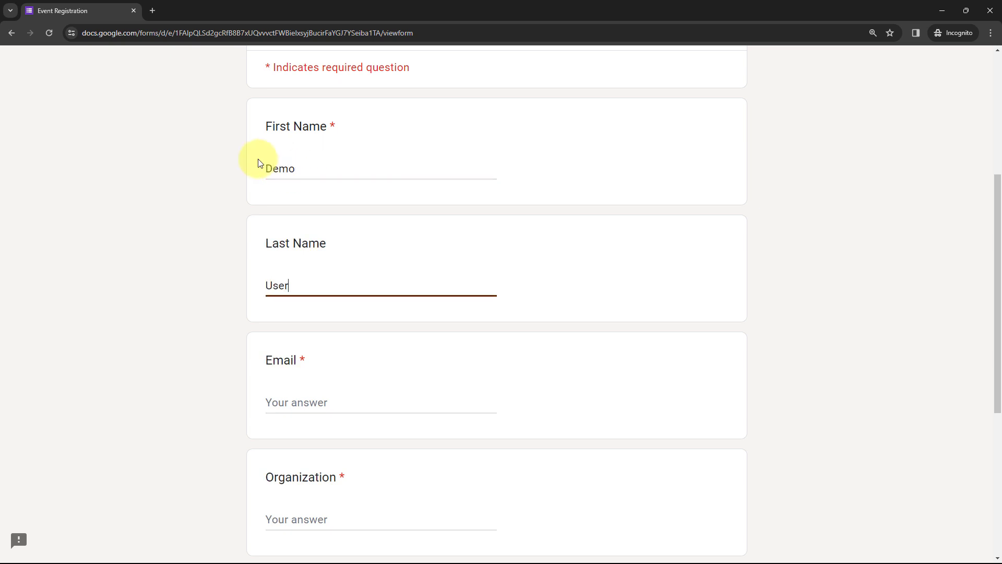
{"action": "key", "text": "Tab"}
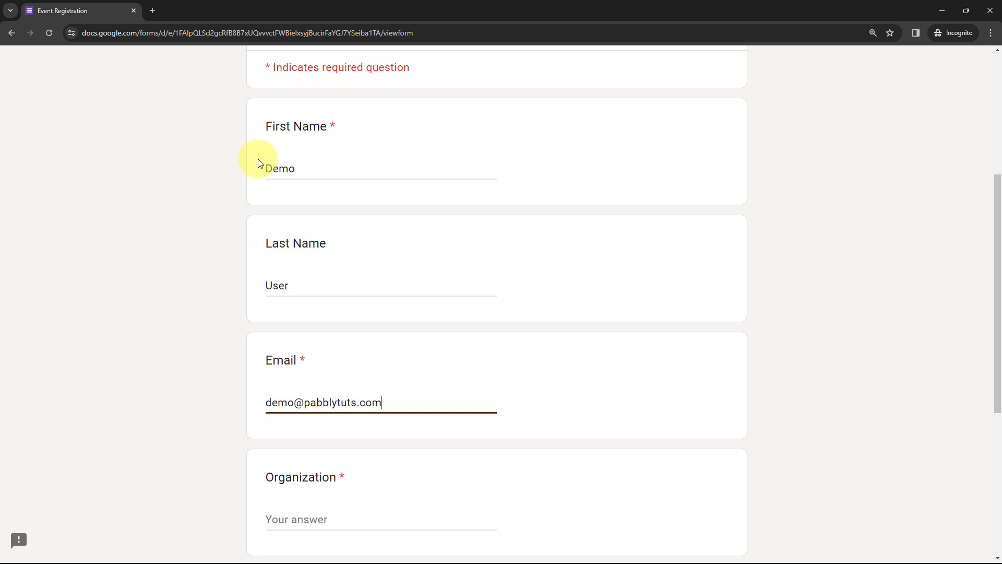
{"action": "scroll", "coordinate": [251, 162], "scroll_direction": "down", "scroll_amount": 4}
{"action": "left_click", "coordinate": [335, 312]}
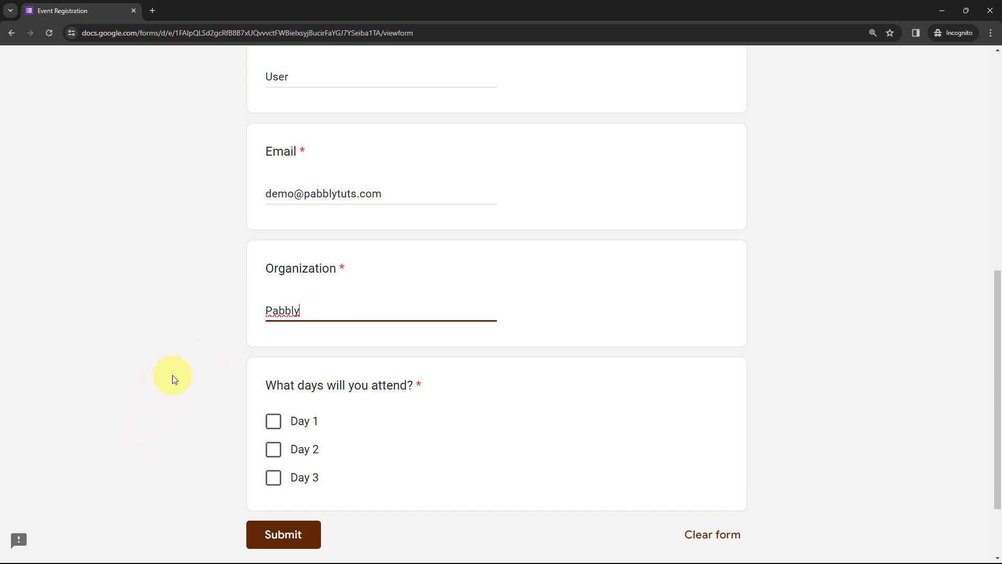
- Tick Day 1, submit the registration and minimize the incognito window
{"action": "left_click", "coordinate": [271, 420]}
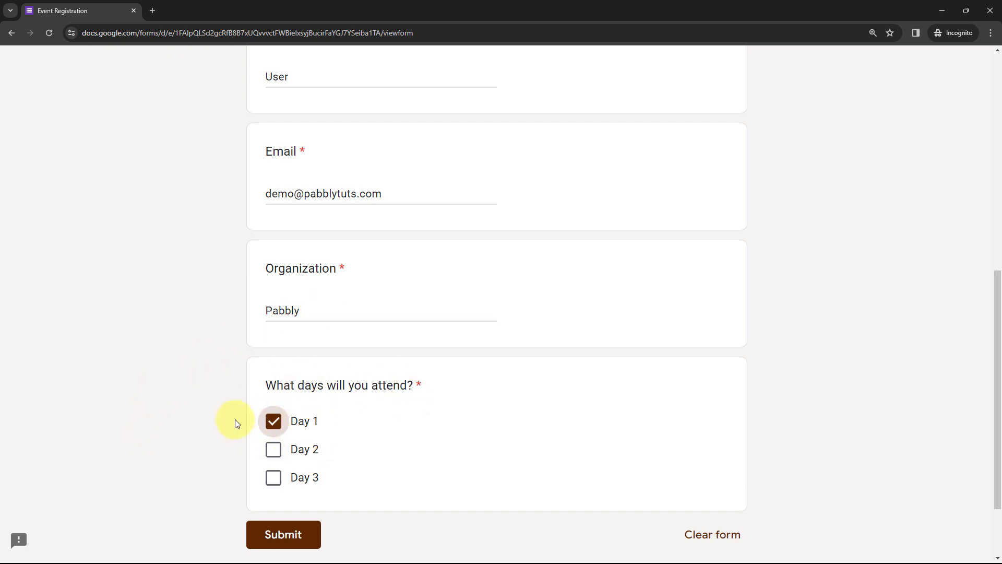
{"action": "scroll", "coordinate": [223, 321], "scroll_direction": "up", "scroll_amount": 6}
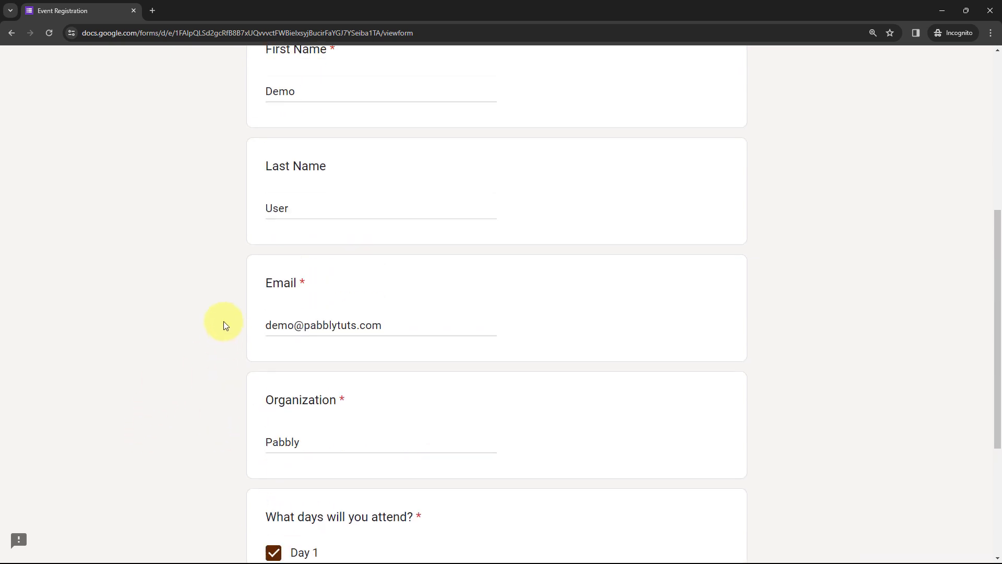
{"action": "scroll", "coordinate": [218, 236], "scroll_direction": "down", "scroll_amount": 2}
{"action": "scroll", "coordinate": [218, 239], "scroll_direction": "down", "scroll_amount": 6}
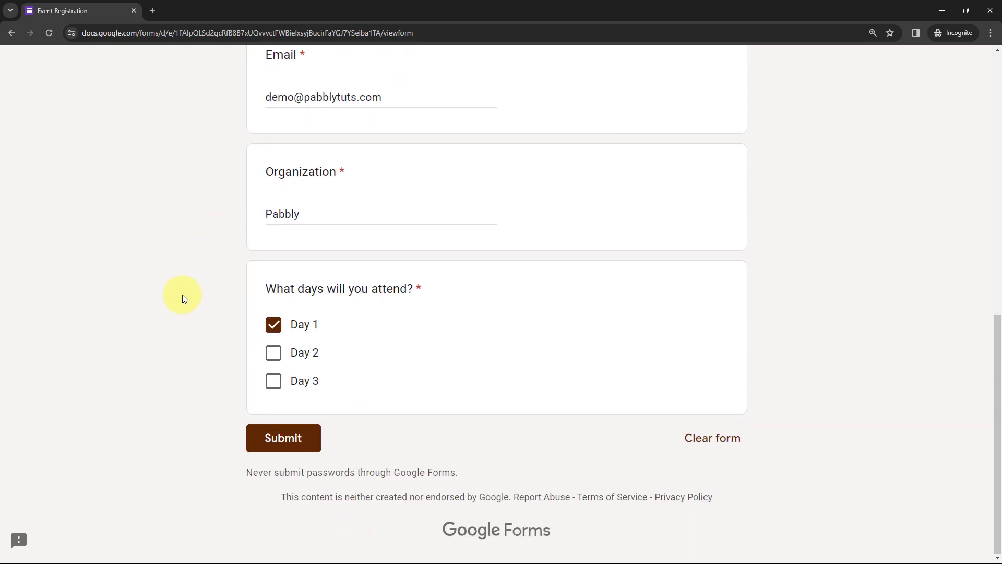
{"action": "left_click", "coordinate": [290, 435]}
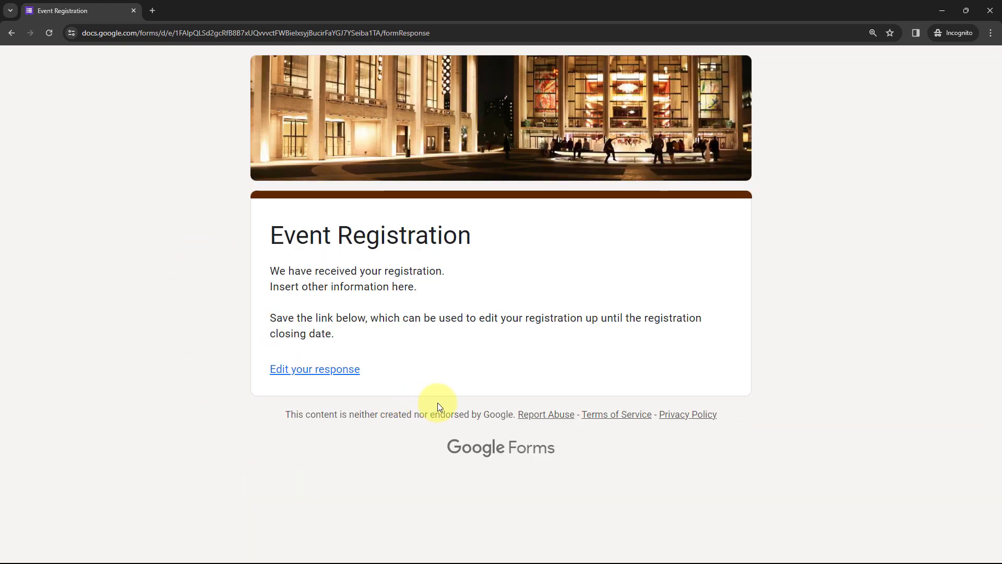
{"action": "left_click", "coordinate": [941, 11]}
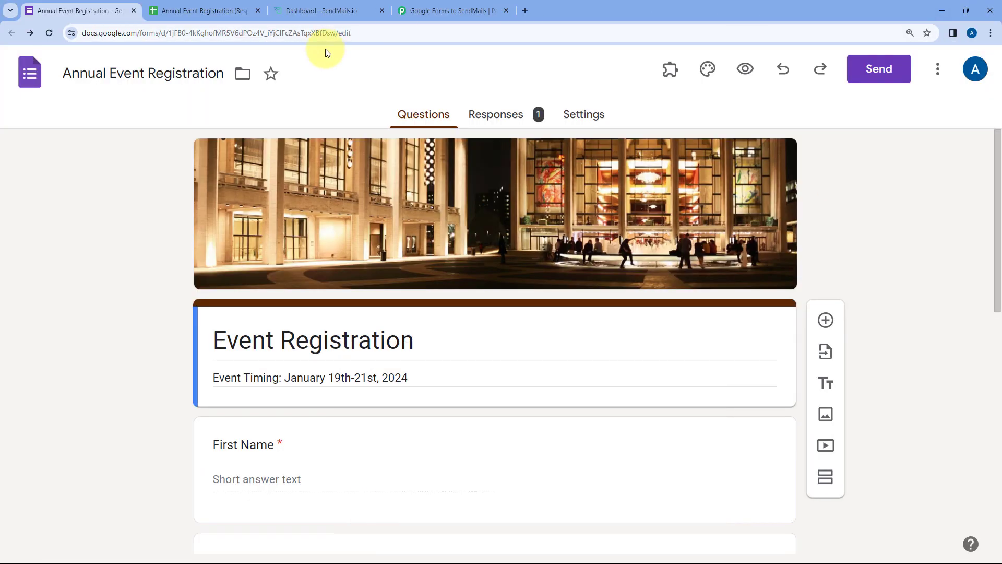
- Confirm row 2 of Form Responses 1 shows the test entry with Pabbly and Day 1
{"action": "left_click", "coordinate": [220, 7]}
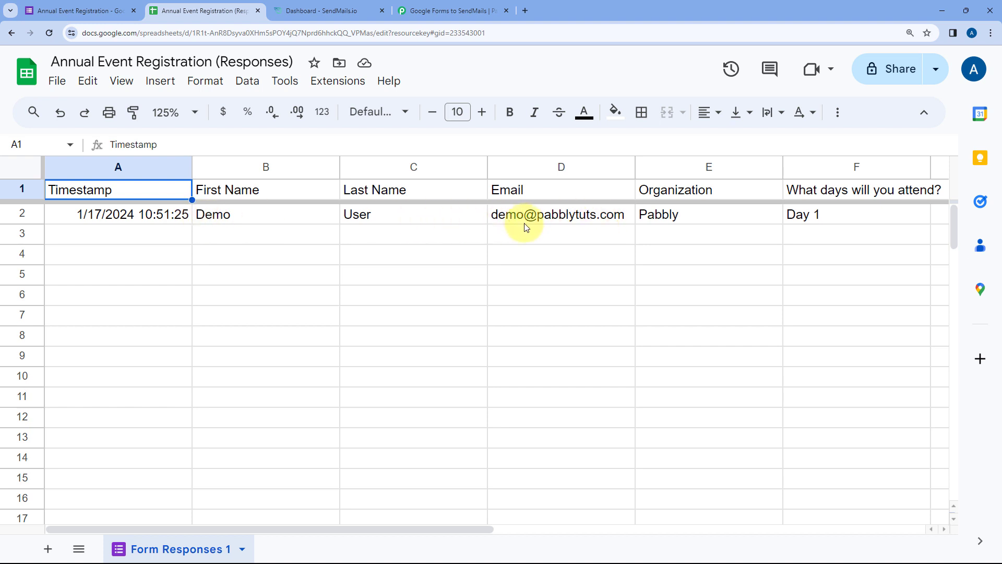
{"action": "left_click", "coordinate": [359, 255]}
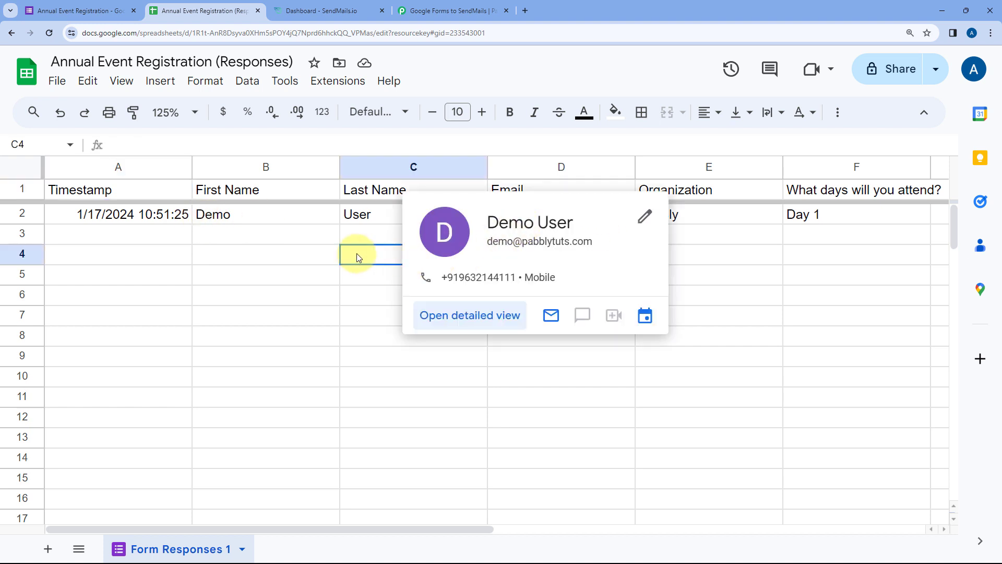
{"action": "left_click", "coordinate": [381, 240]}
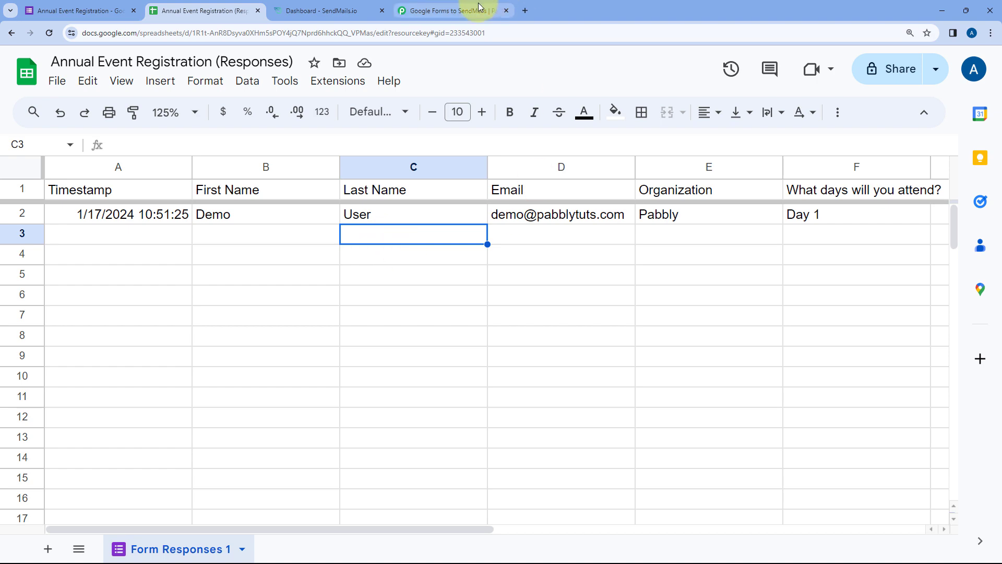
{"action": "left_click", "coordinate": [459, 11]}
{"action": "scroll", "coordinate": [186, 248], "scroll_direction": "down", "scroll_amount": 4}
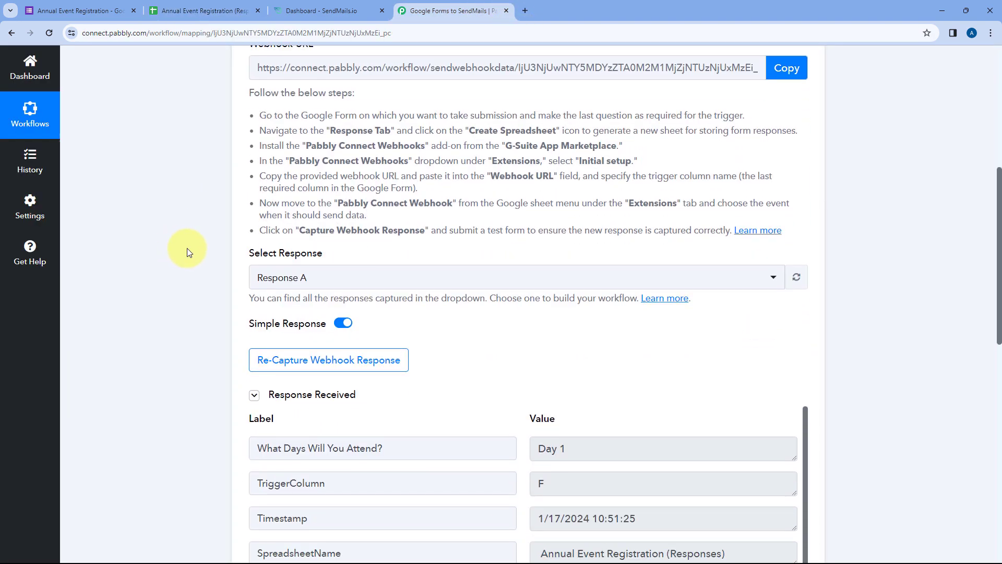
{"action": "scroll", "coordinate": [180, 238], "scroll_direction": "down", "scroll_amount": 2}
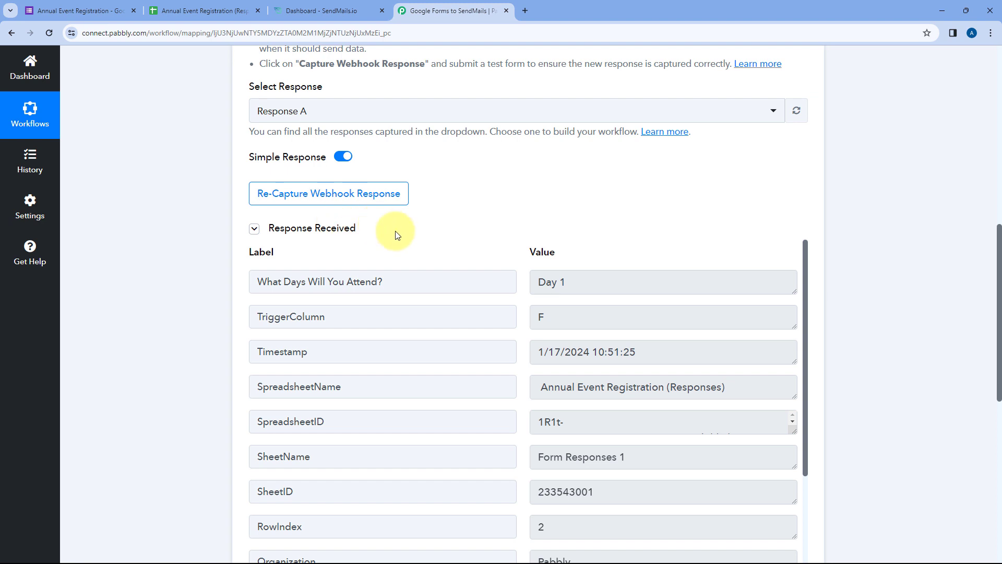
{"action": "scroll", "coordinate": [481, 203], "scroll_direction": "down", "scroll_amount": 2}
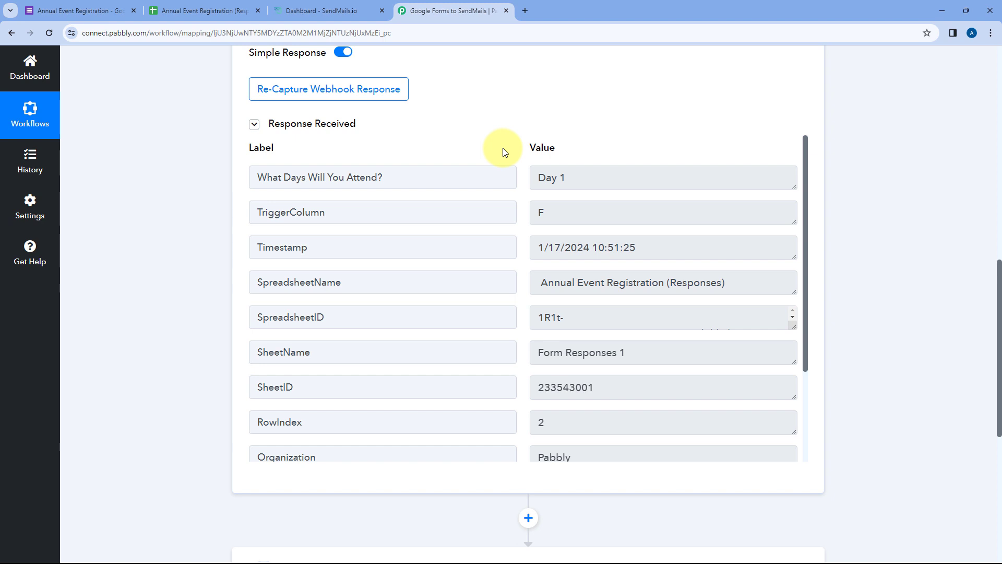
{"action": "left_click_drag", "start_coordinate": [395, 174], "coordinate": [250, 176]}
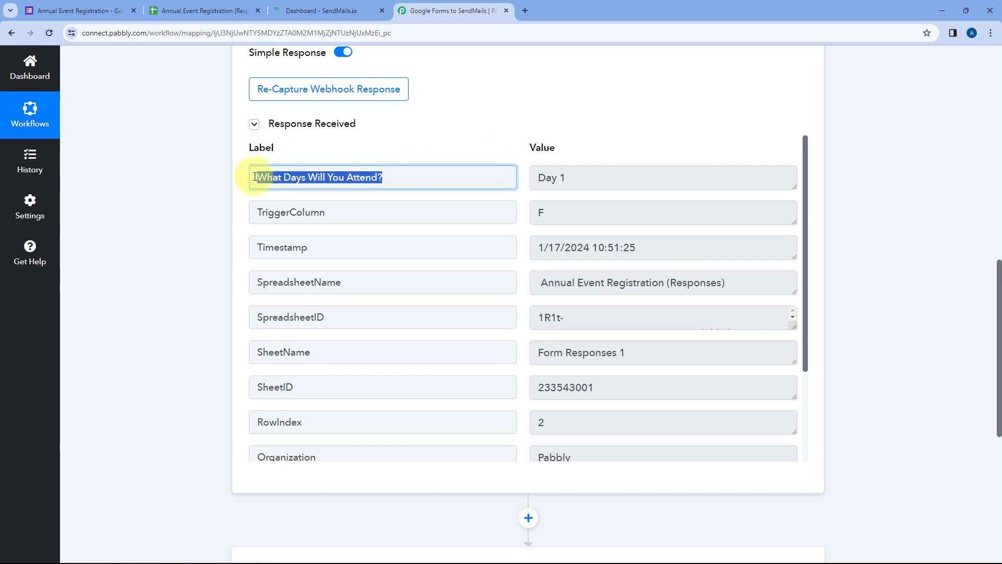
{"action": "left_click_drag", "start_coordinate": [615, 176], "coordinate": [521, 172]}
{"action": "left_click", "coordinate": [519, 183]}
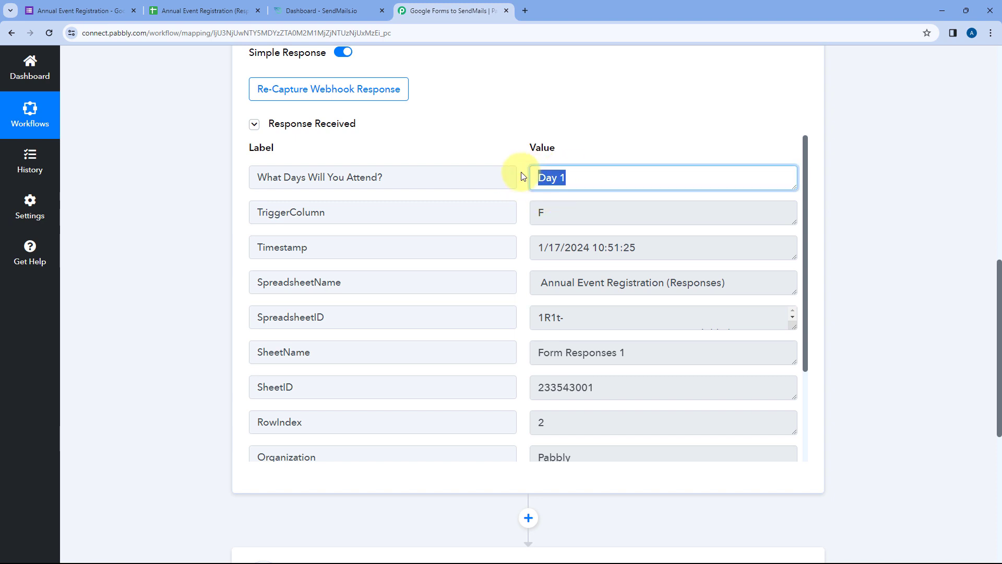
{"action": "left_click", "coordinate": [519, 178]}
{"action": "left_click_drag", "start_coordinate": [578, 204], "coordinate": [523, 211]}
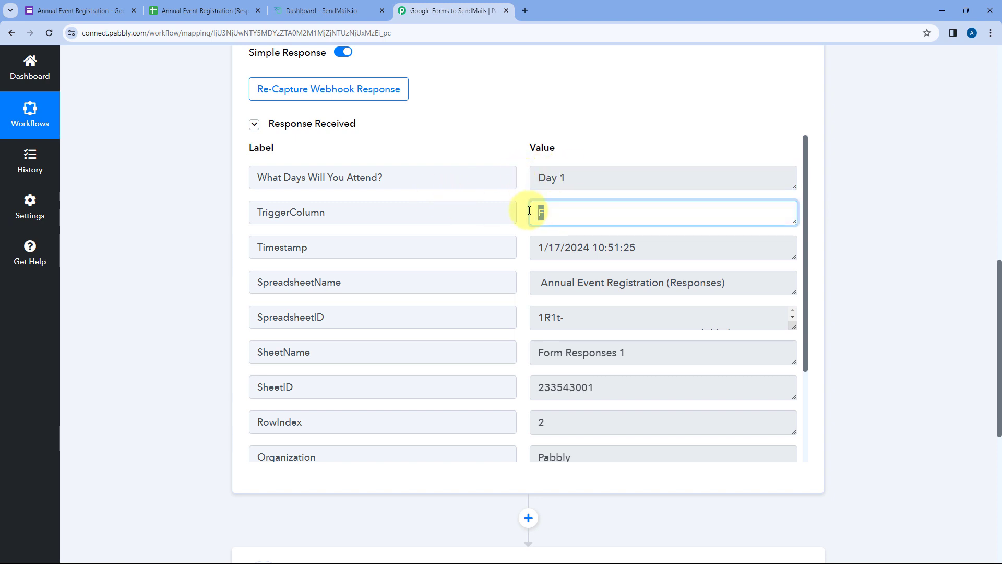
{"action": "left_click", "coordinate": [519, 211]}
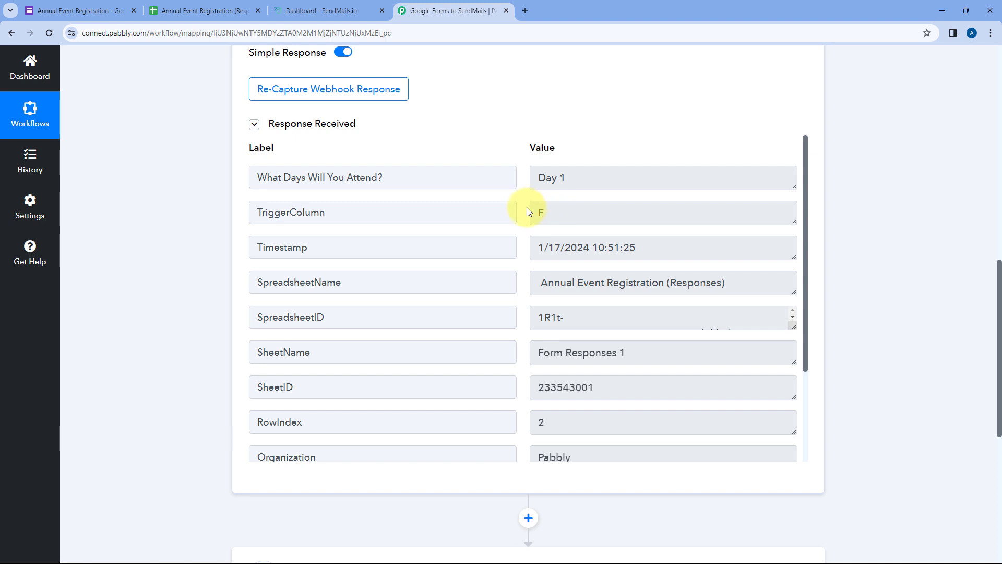
{"action": "left_click_drag", "start_coordinate": [540, 246], "coordinate": [649, 245]}
{"action": "left_click", "coordinate": [650, 245]}
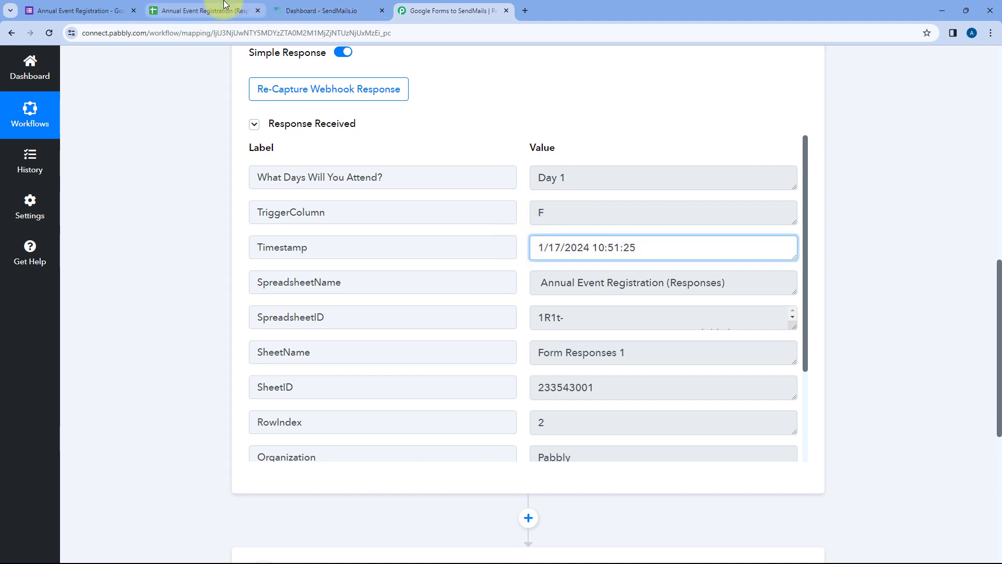
{"action": "left_click", "coordinate": [204, 10]}
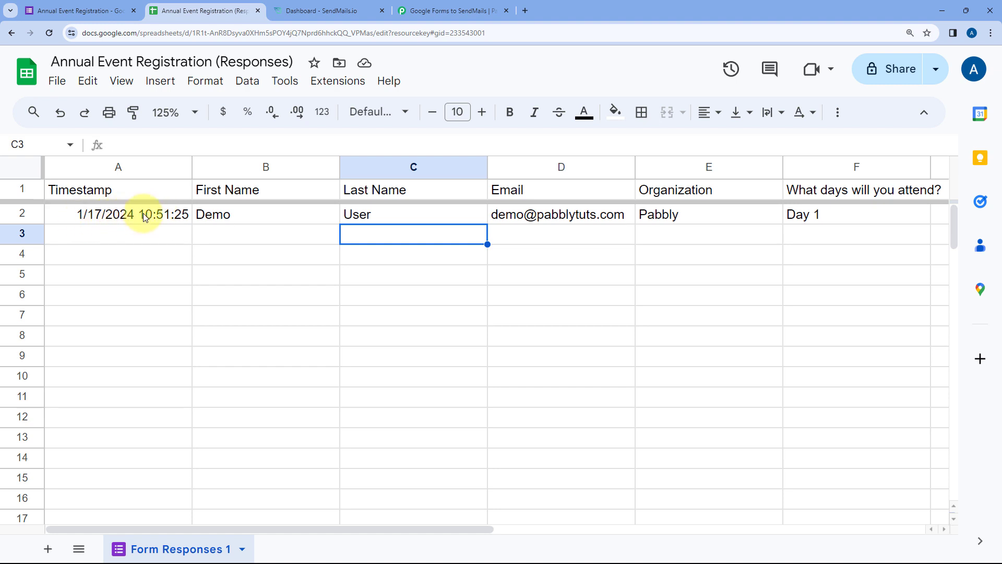
{"action": "left_click", "coordinate": [454, 10]}
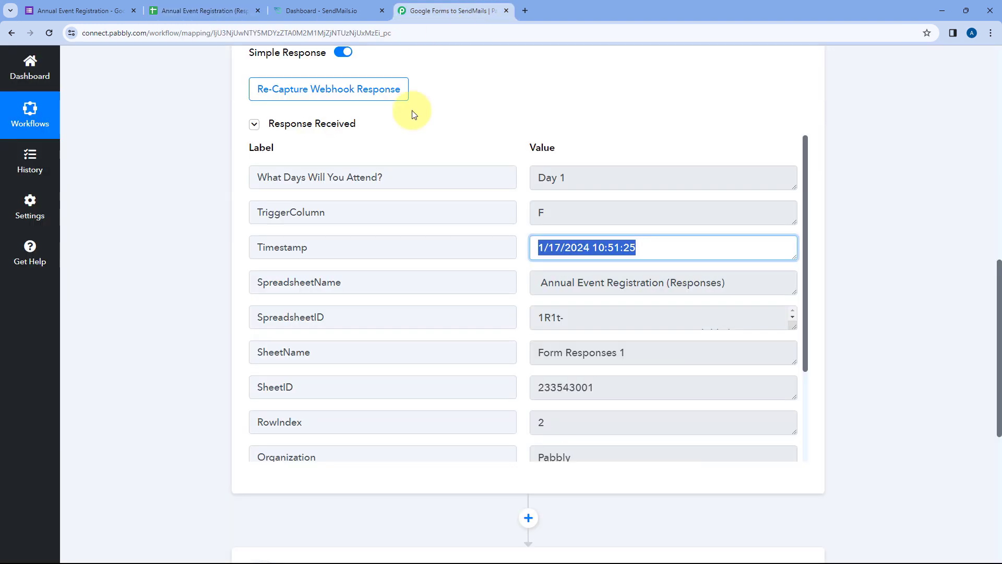
{"action": "left_click", "coordinate": [525, 247]}
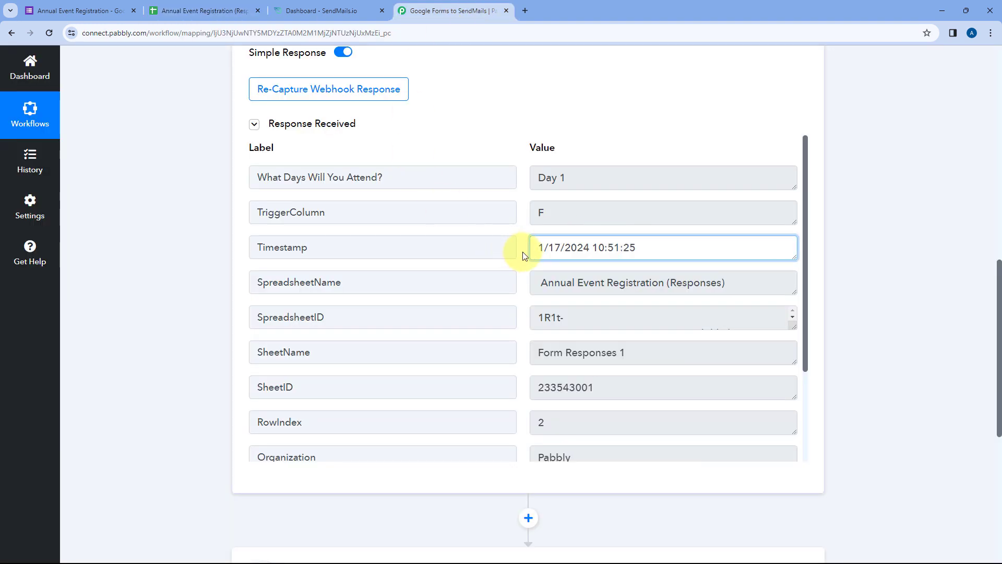
{"action": "scroll", "coordinate": [522, 252], "scroll_direction": "down", "scroll_amount": 3}
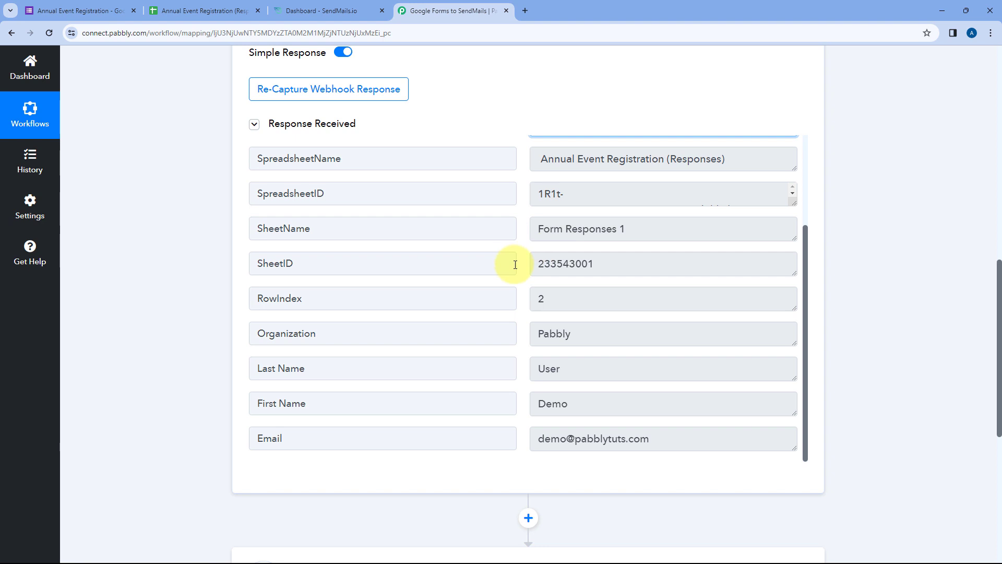
{"action": "scroll", "coordinate": [512, 261], "scroll_direction": "down", "scroll_amount": 1}
{"action": "left_click_drag", "start_coordinate": [324, 246], "coordinate": [261, 248]}
{"action": "left_click", "coordinate": [571, 249]}
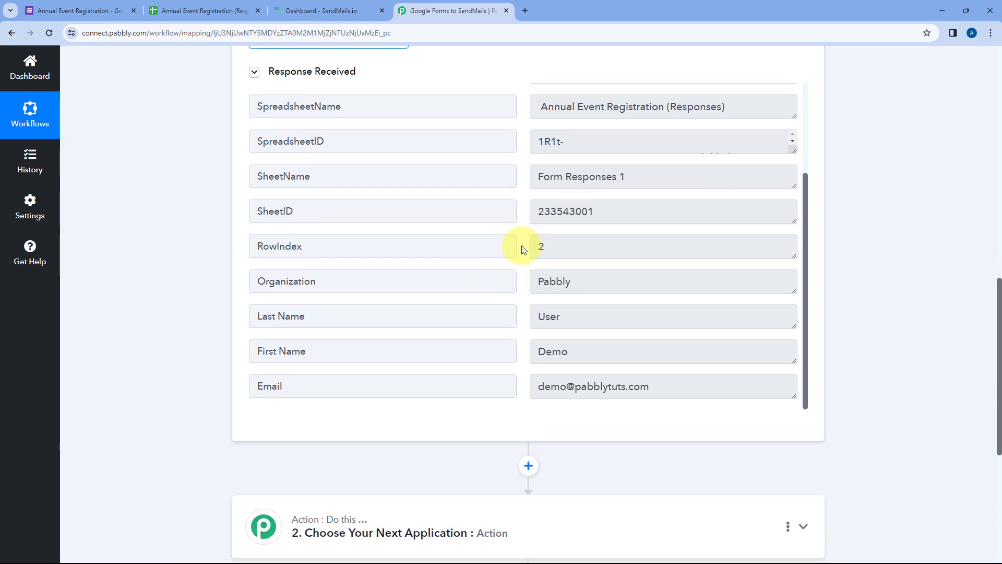
{"action": "left_click", "coordinate": [204, 10]}
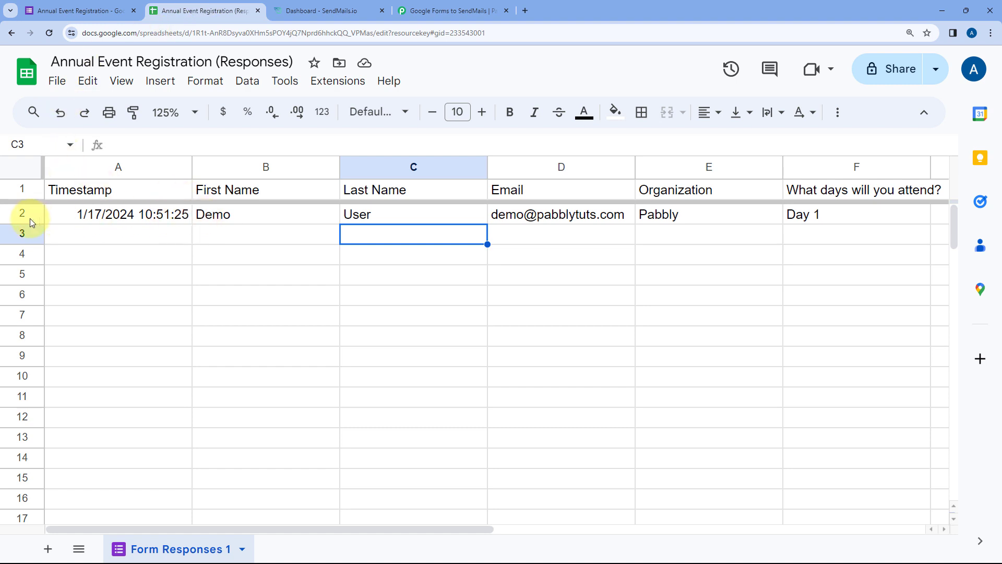
{"action": "left_click", "coordinate": [459, 10]}
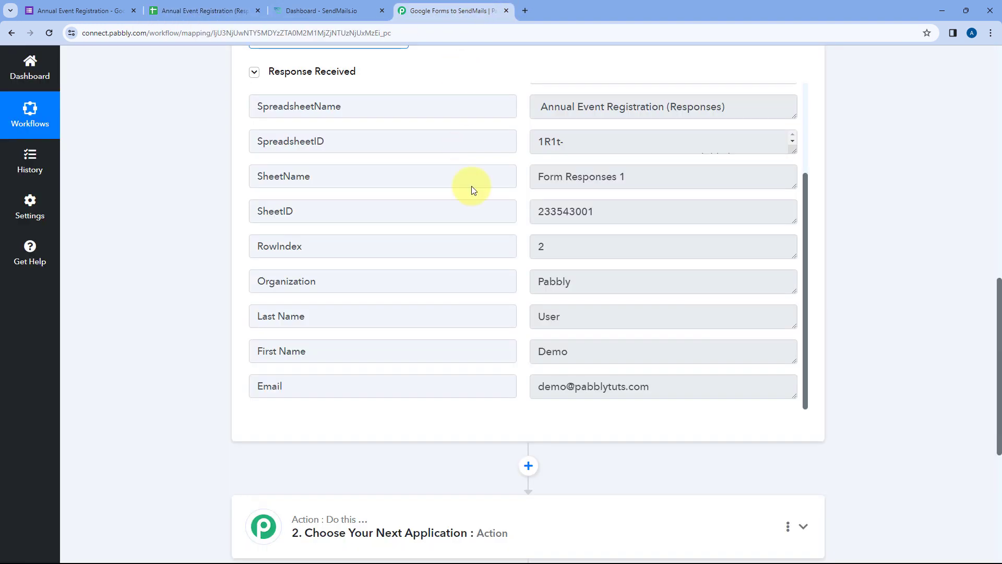
{"action": "left_click_drag", "start_coordinate": [557, 243], "coordinate": [526, 243]}
{"action": "left_click", "coordinate": [526, 244]}
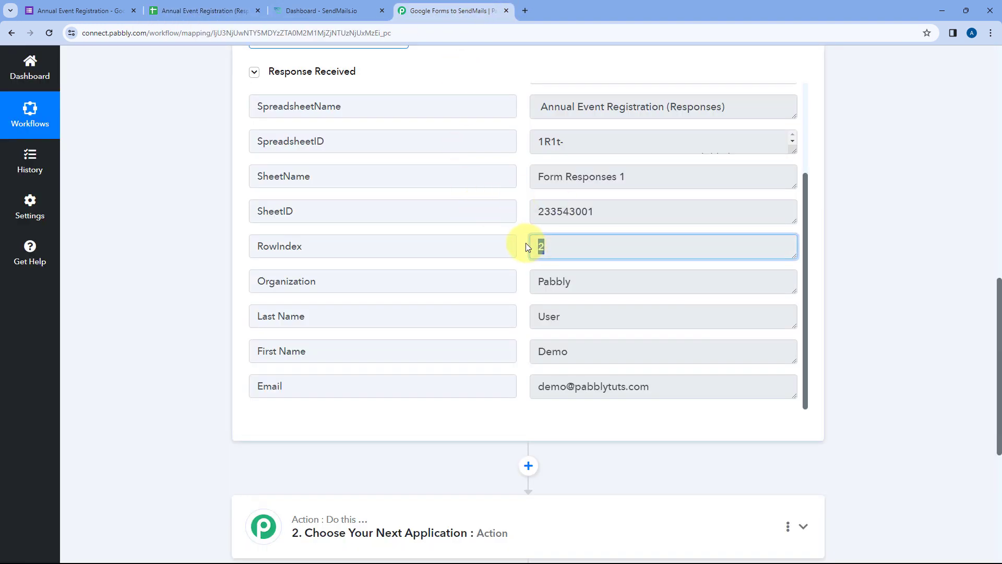
{"action": "double_click", "coordinate": [536, 281]}
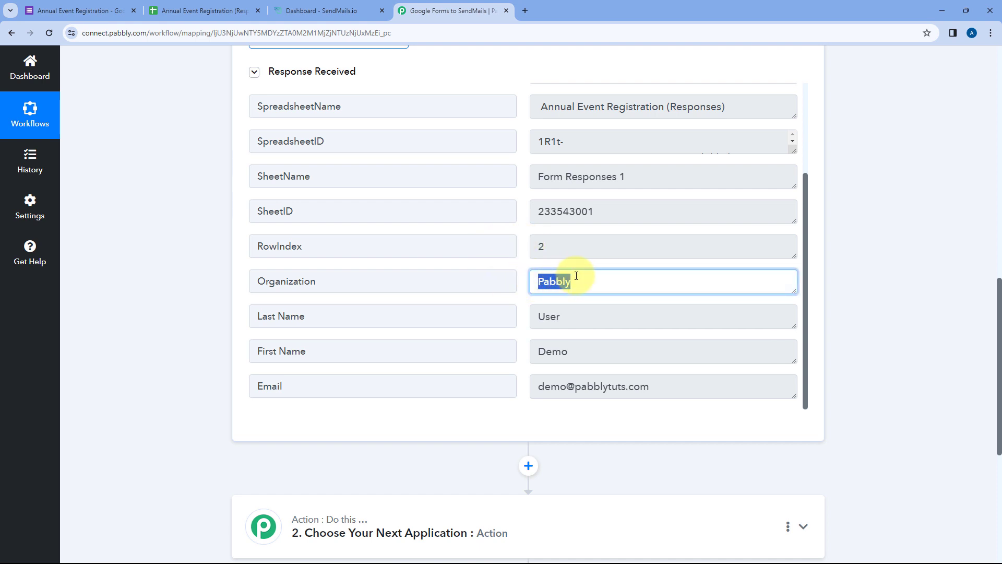
{"action": "double_click", "coordinate": [573, 350]}
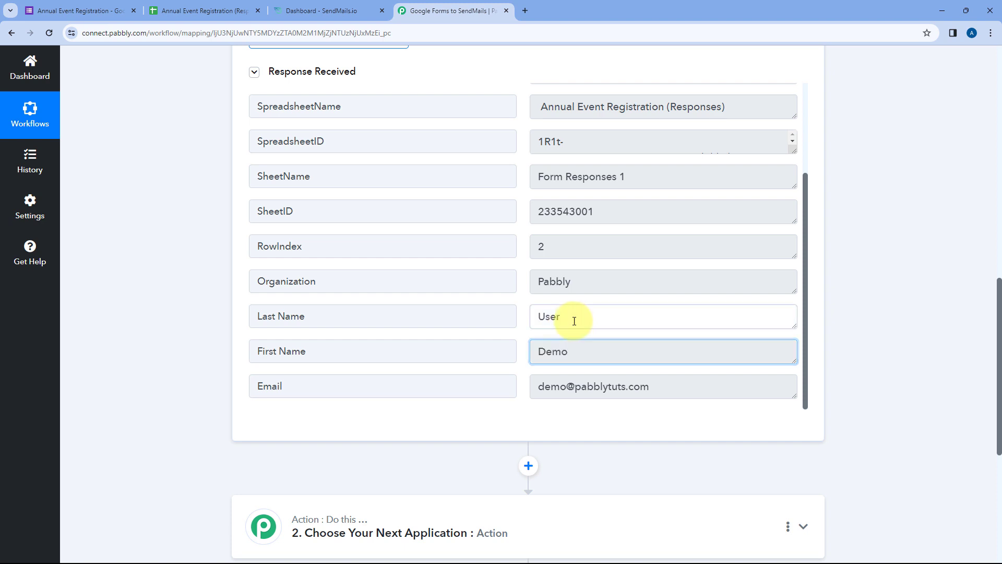
{"action": "double_click", "coordinate": [550, 318]}
{"action": "left_click_drag", "start_coordinate": [650, 384], "coordinate": [538, 387]}
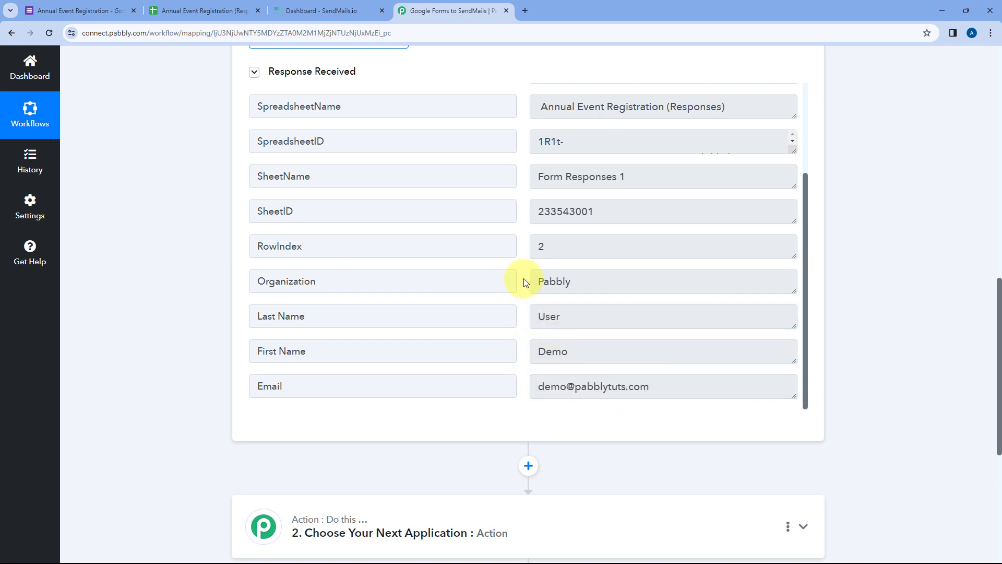
{"action": "left_click", "coordinate": [83, 10]}
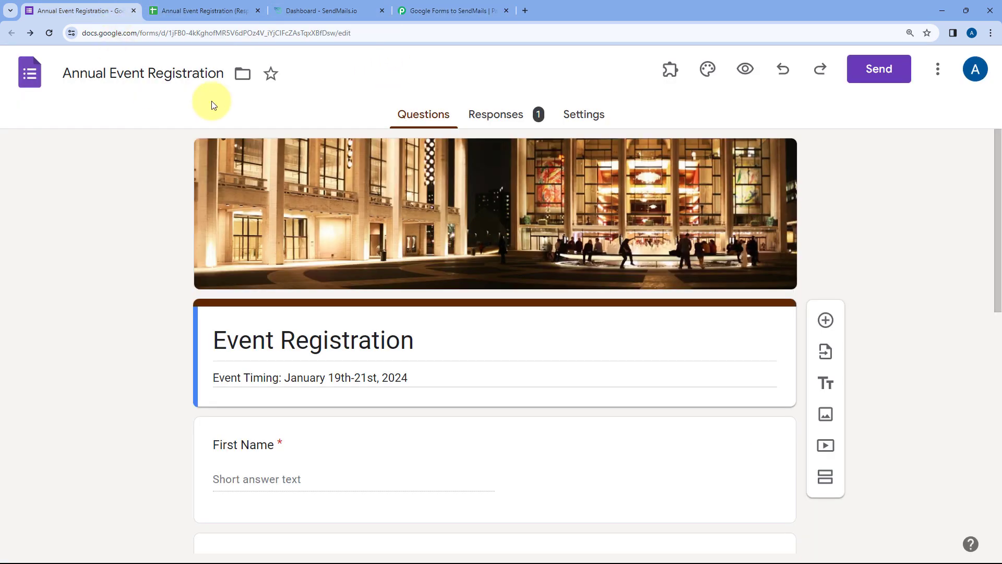
{"action": "left_click", "coordinate": [431, 4]}
{"action": "scroll", "coordinate": [509, 126], "scroll_direction": "up", "scroll_amount": 4}
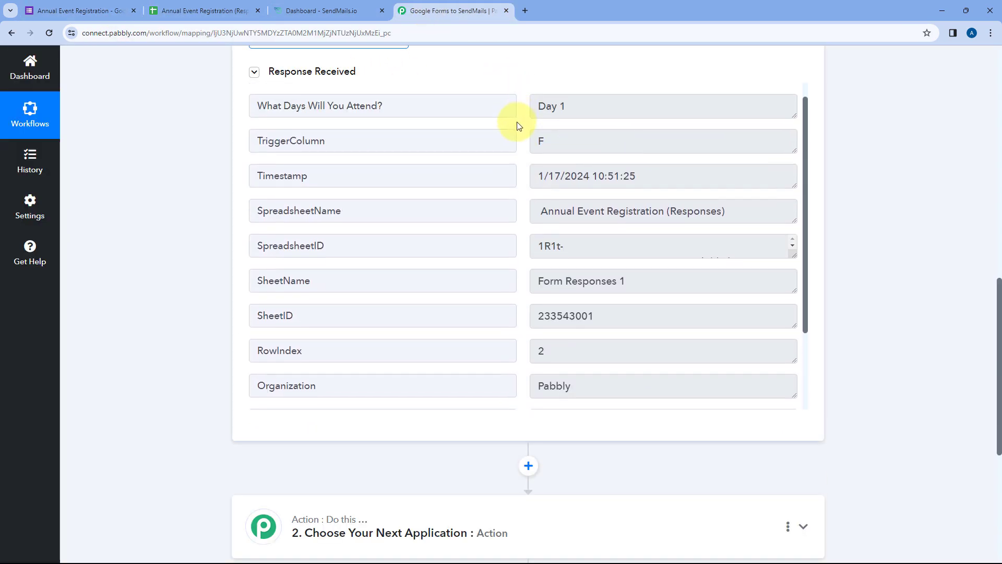
{"action": "scroll", "coordinate": [513, 151], "scroll_direction": "up", "scroll_amount": 1}
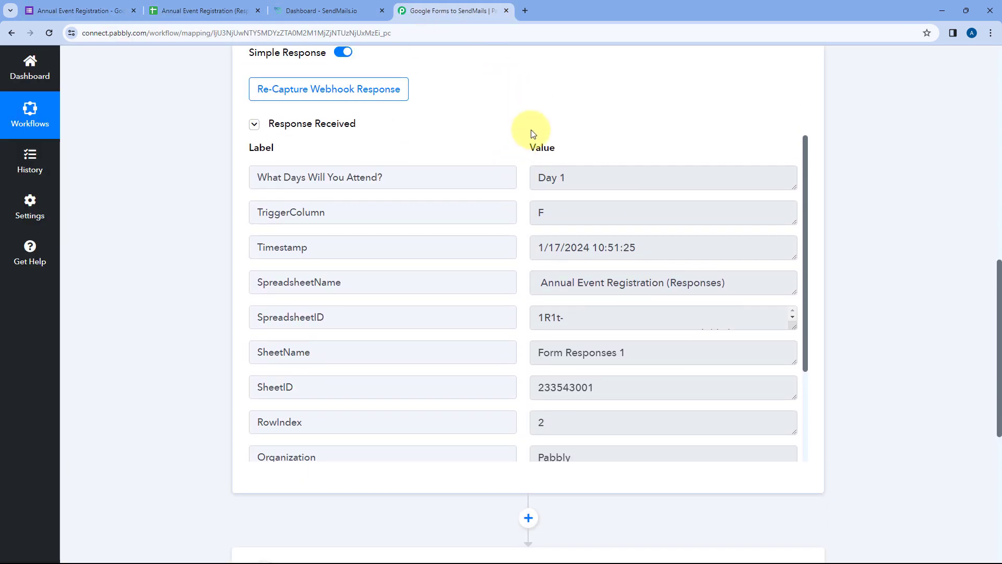
{"action": "left_click", "coordinate": [86, 10]}
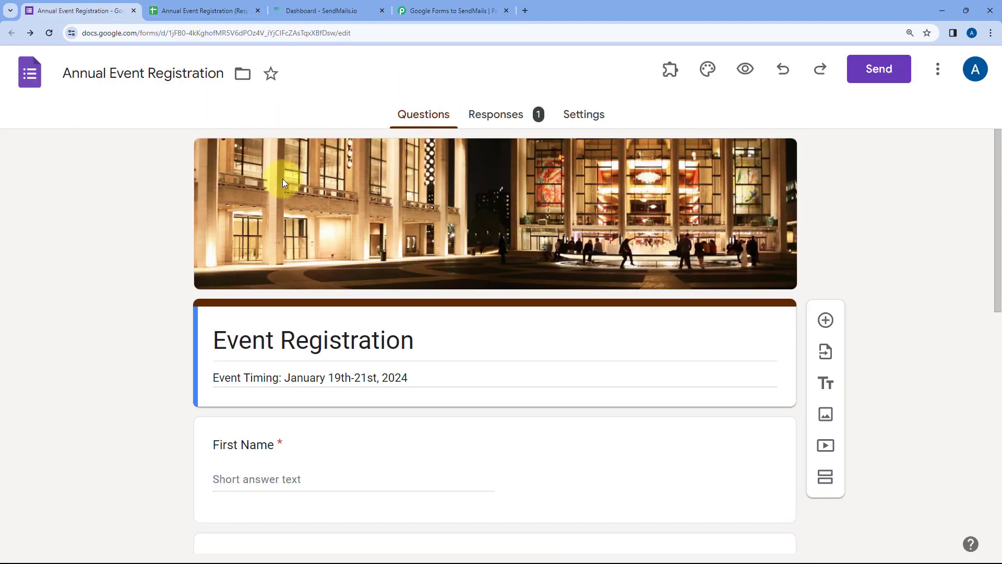
{"action": "left_click", "coordinate": [204, 11]}
{"action": "left_click", "coordinate": [120, 233]}
{"action": "left_click", "coordinate": [450, 11]}
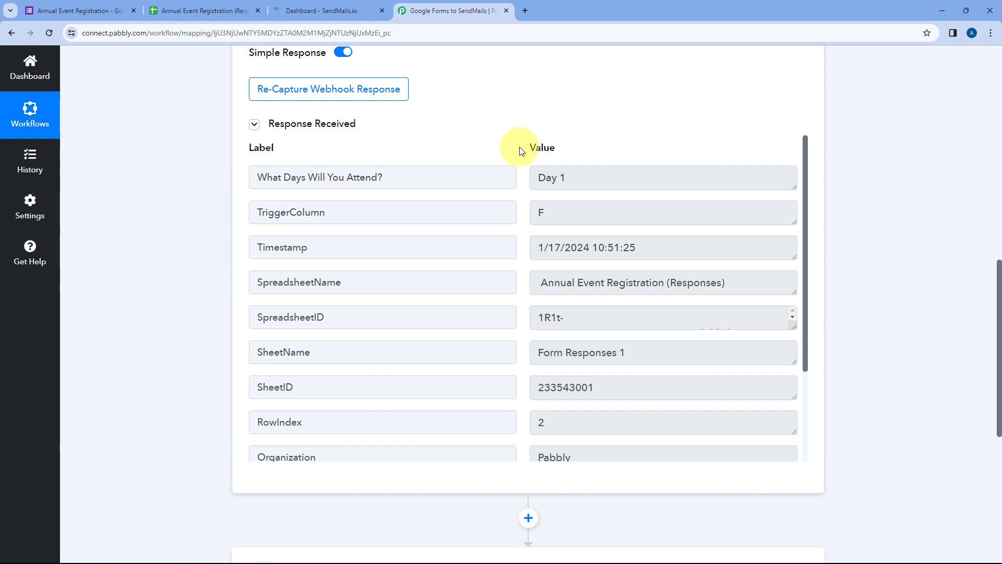
{"action": "scroll", "coordinate": [520, 178], "scroll_direction": "down", "scroll_amount": 3}
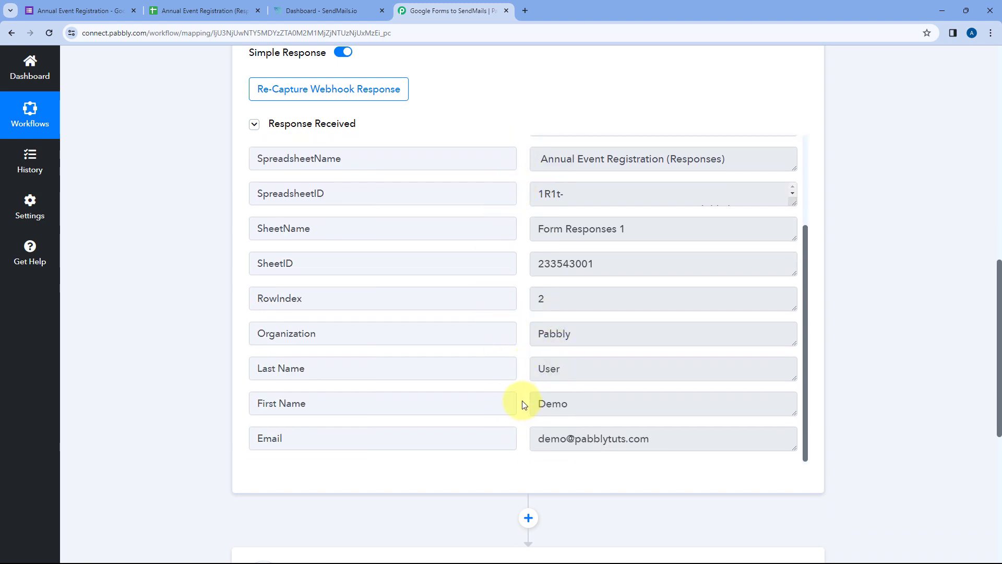
{"action": "left_click", "coordinate": [576, 402]}
{"action": "left_click", "coordinate": [575, 374]}
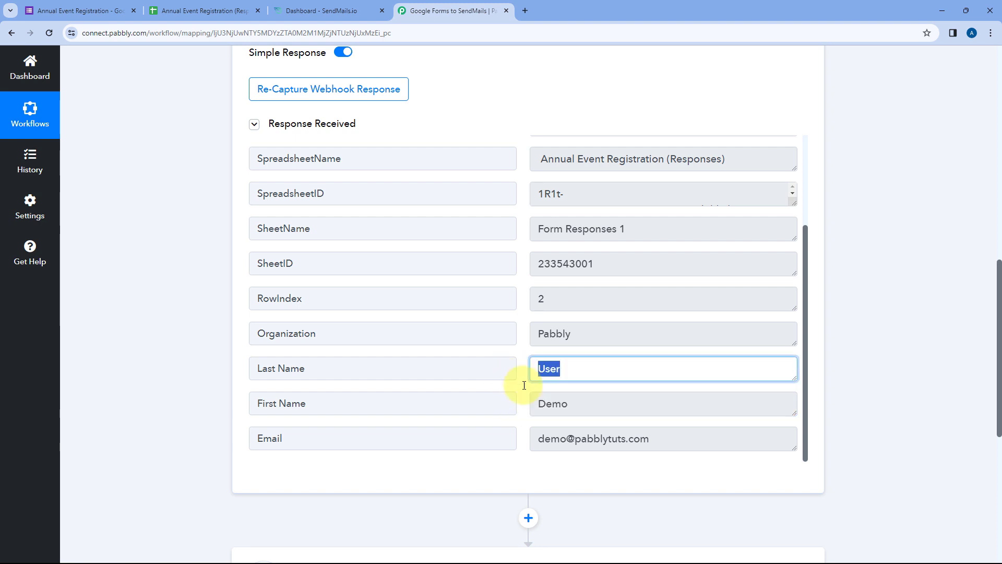
{"action": "left_click", "coordinate": [665, 438]}
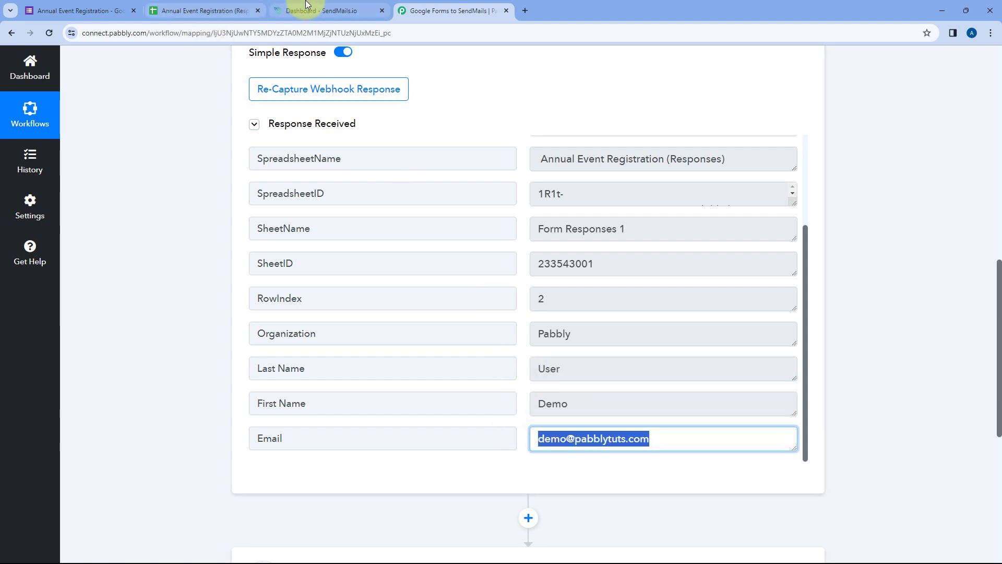
{"action": "left_click", "coordinate": [293, 10]}
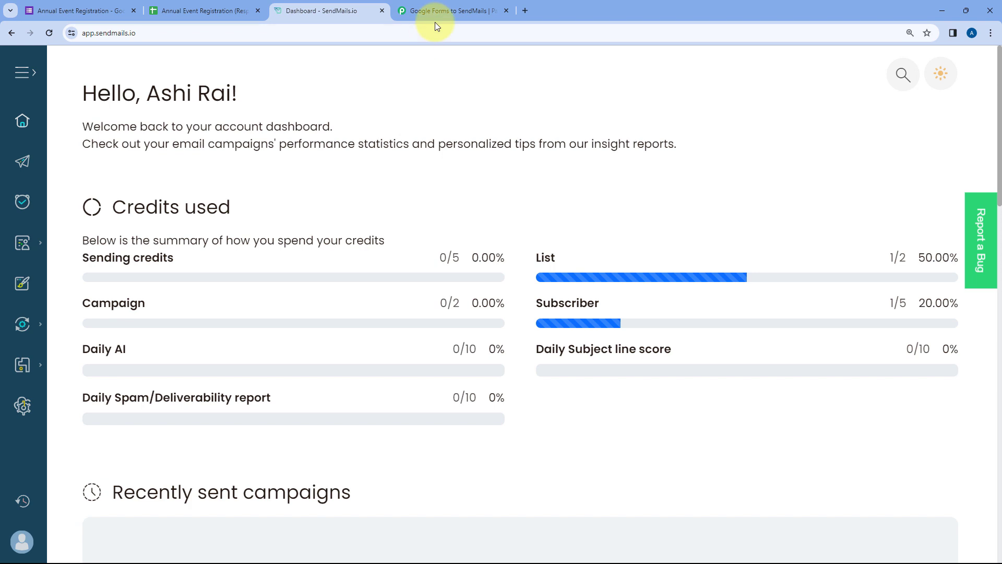
{"action": "left_click", "coordinate": [440, 9]}
{"action": "left_click", "coordinate": [521, 116]}
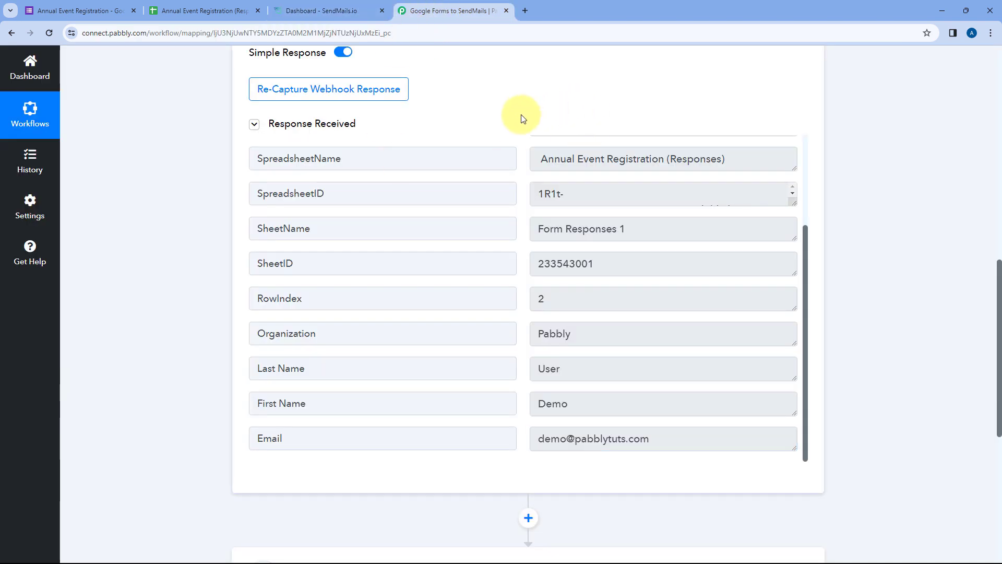
{"action": "scroll", "coordinate": [188, 212], "scroll_direction": "down", "scroll_amount": 7}
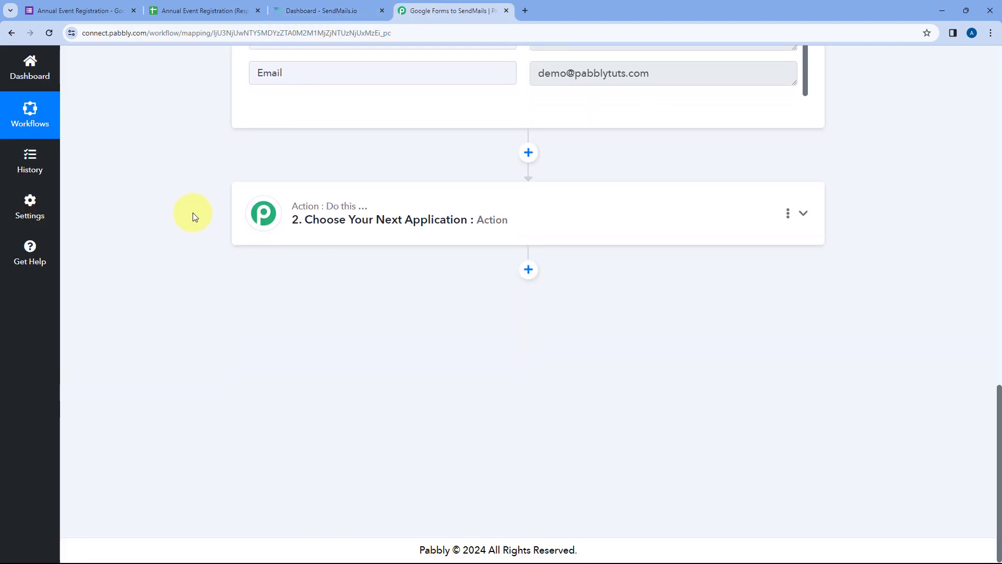
- Set the action app to SendMails with event Add New Subscriber and add a new connection
{"action": "left_click", "coordinate": [429, 203]}
{"action": "scroll", "coordinate": [192, 225], "scroll_direction": "up", "scroll_amount": 2}
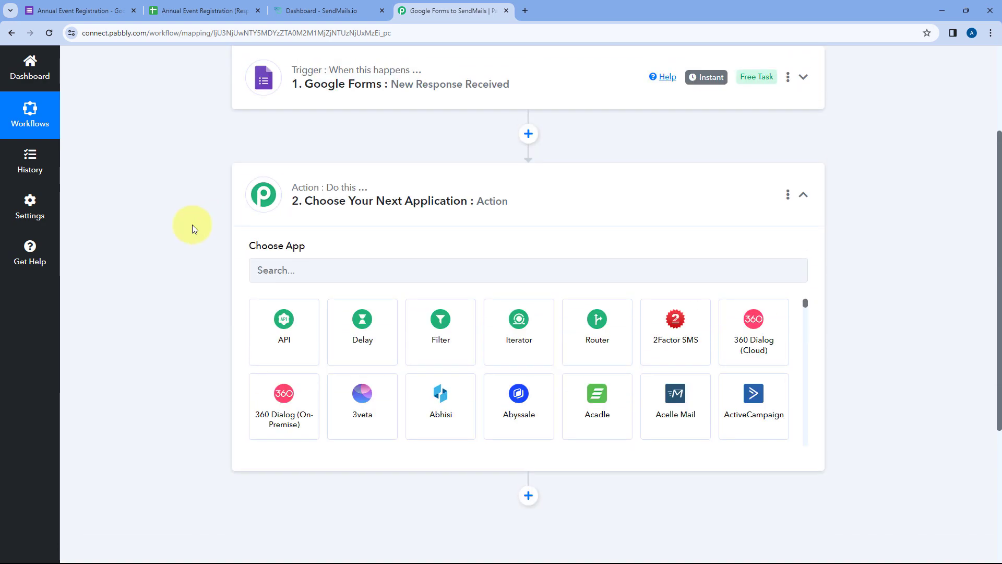
{"action": "left_click", "coordinate": [315, 263]}
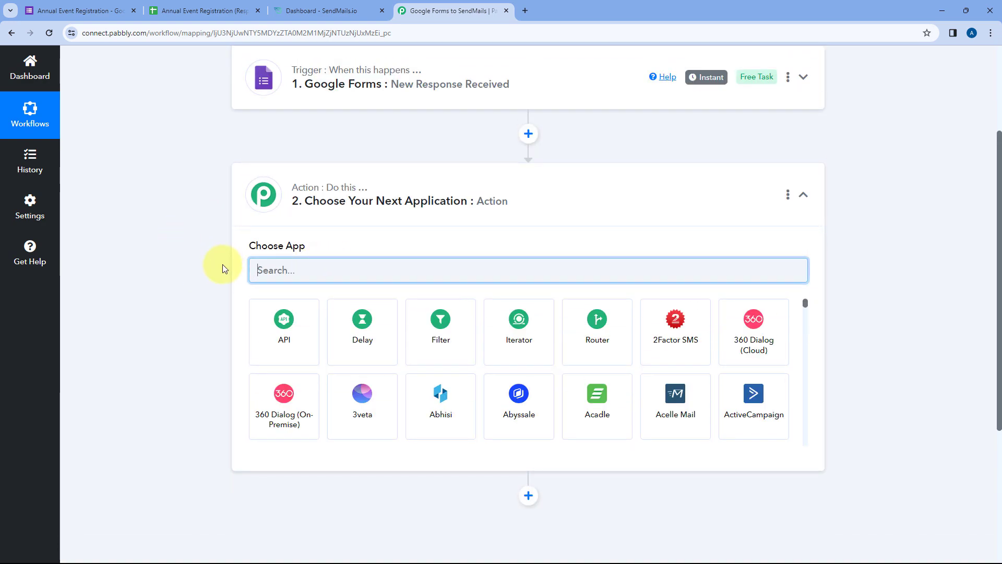
{"action": "type", "text": "SendMails"}
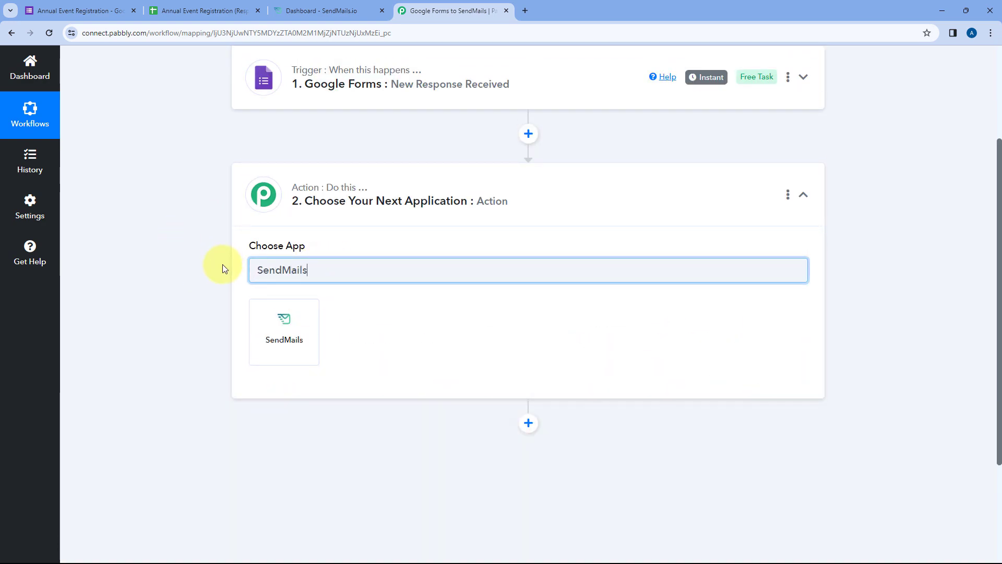
{"action": "left_click", "coordinate": [264, 332]}
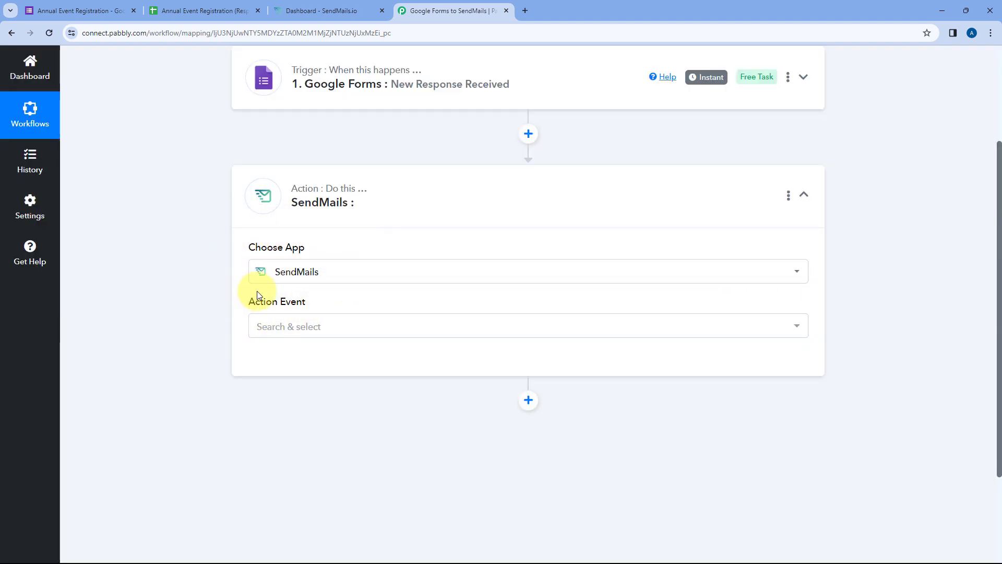
{"action": "left_click", "coordinate": [335, 328]}
{"action": "scroll", "coordinate": [210, 326], "scroll_direction": "down", "scroll_amount": 2}
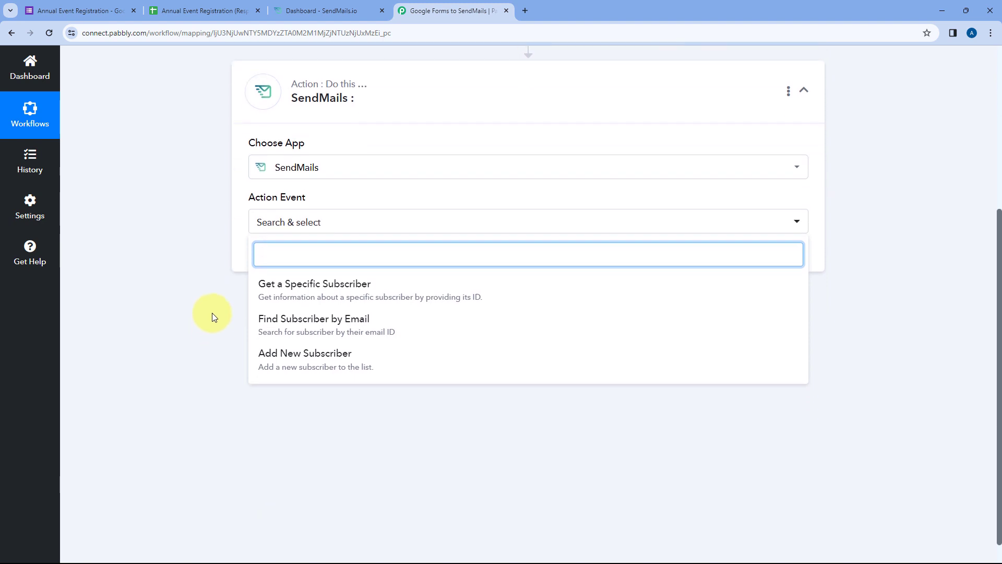
{"action": "left_click", "coordinate": [336, 364]}
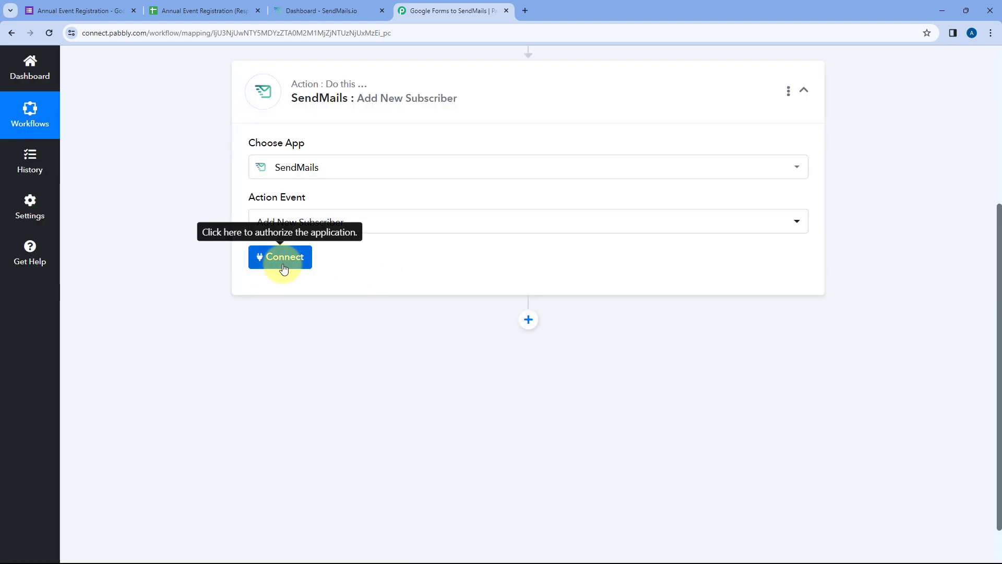
{"action": "left_click", "coordinate": [282, 257]}
{"action": "left_click", "coordinate": [465, 171]}
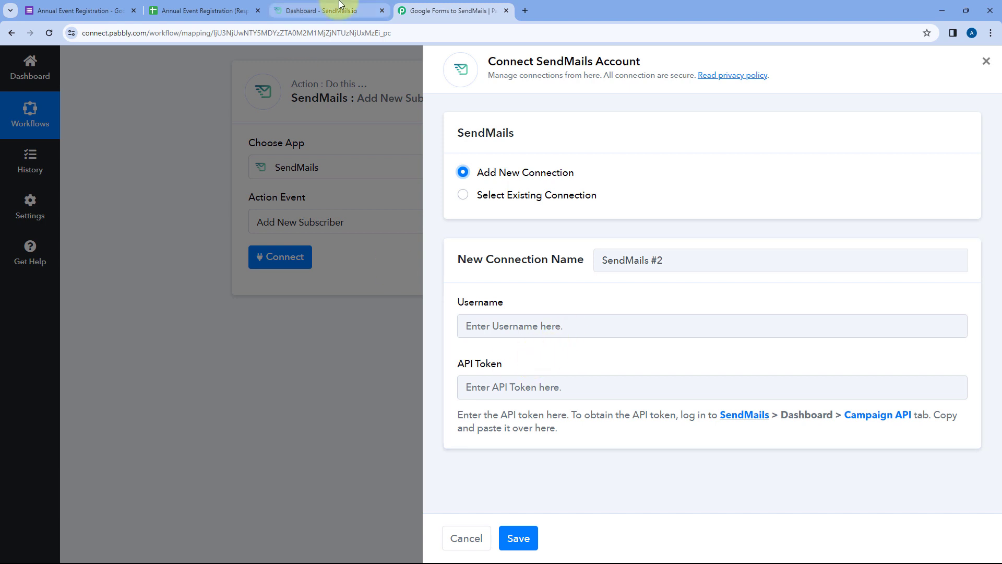
- Switch to the SendMails dashboard tab to fetch the API token
{"action": "left_click", "coordinate": [274, 16]}
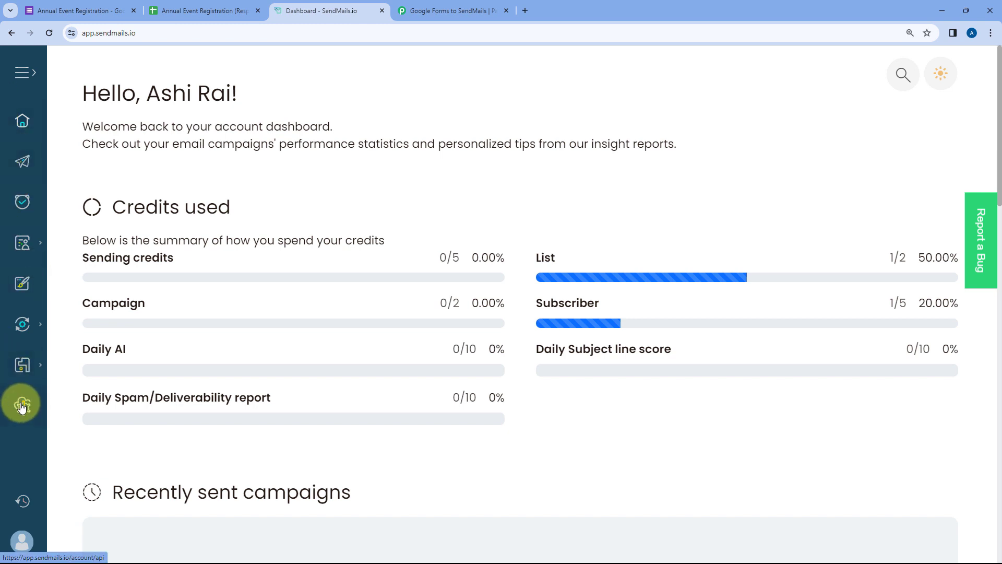
- Copy the API token from the SendMails Campaign API page
{"action": "left_click", "coordinate": [23, 72]}
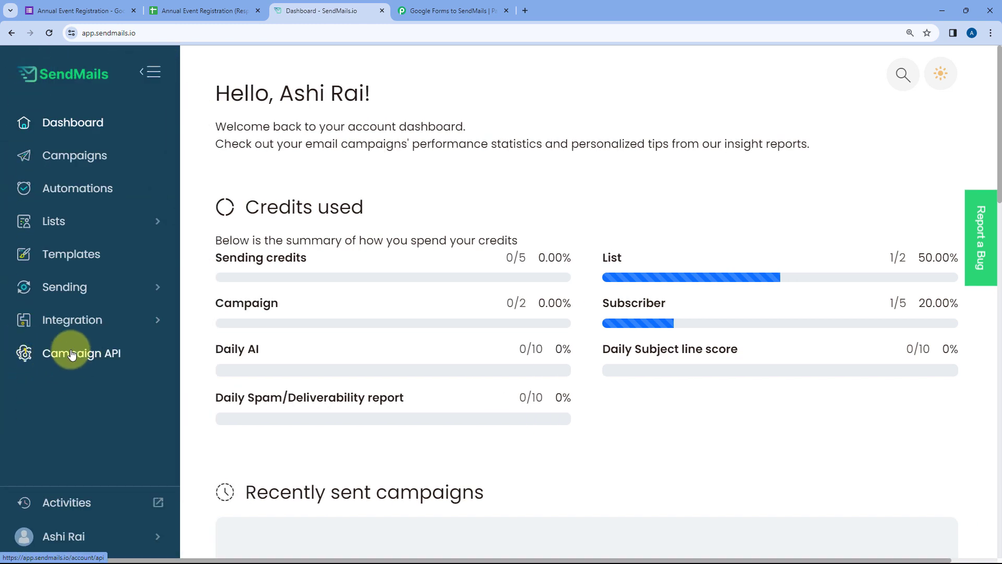
{"action": "left_click", "coordinate": [62, 357]}
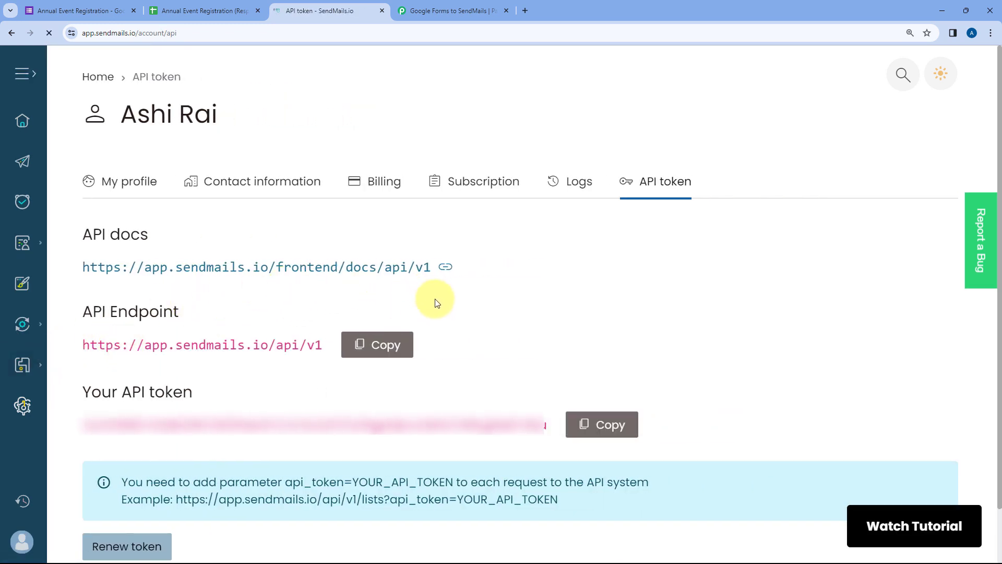
{"action": "left_click_drag", "start_coordinate": [82, 395], "coordinate": [208, 399]}
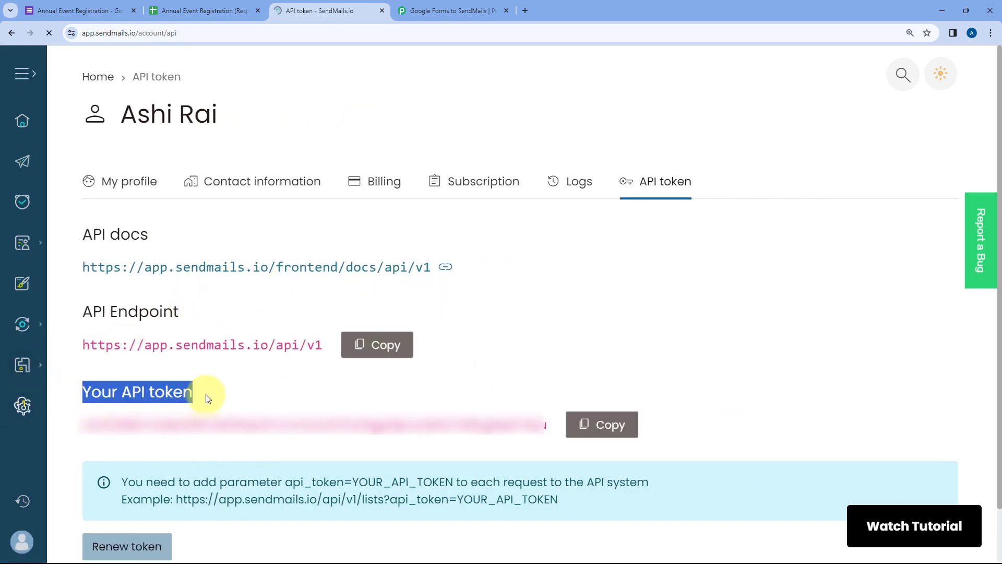
{"action": "left_click", "coordinate": [239, 399]}
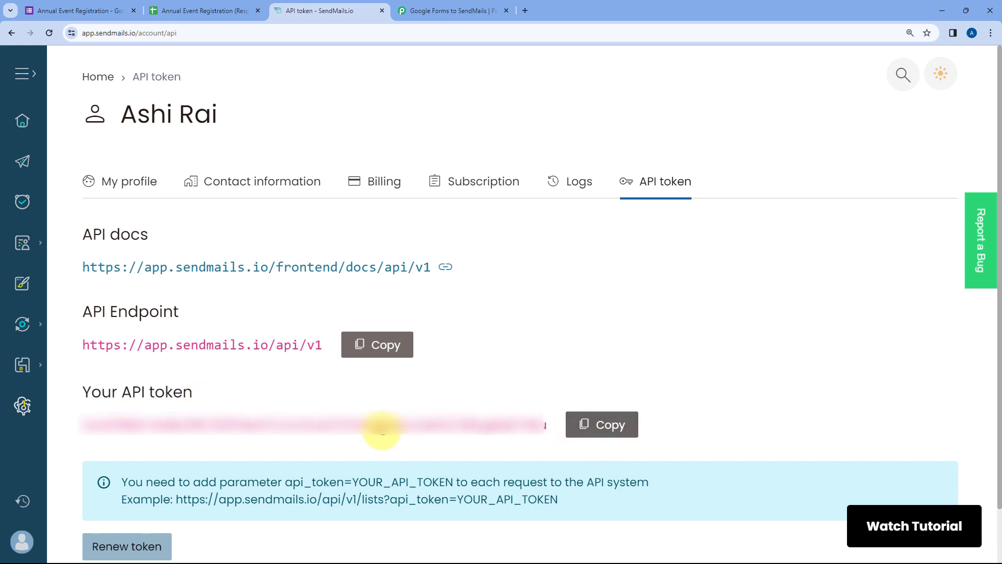
{"action": "left_click", "coordinate": [589, 424]}
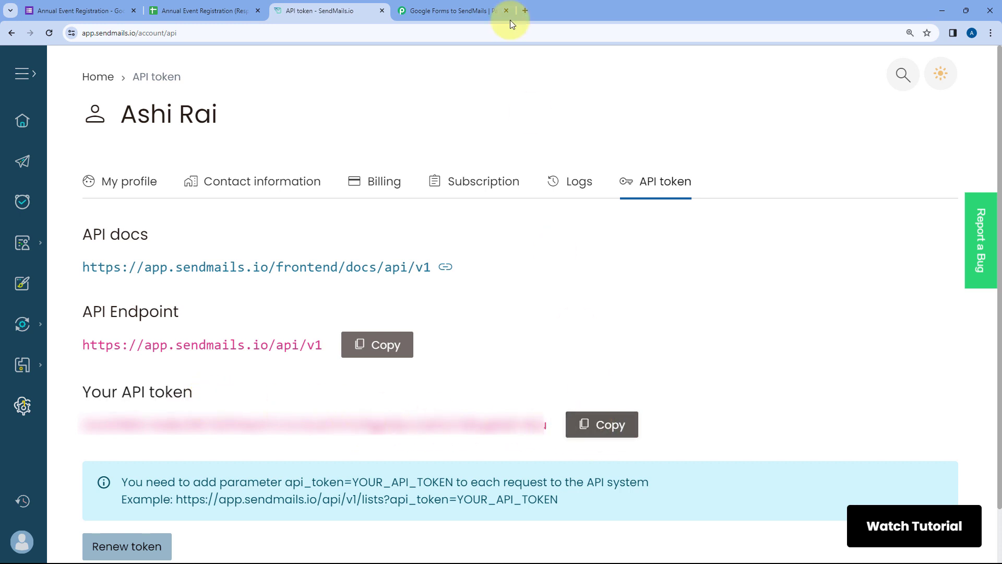
{"action": "left_click", "coordinate": [472, 10]}
- Paste the API token, enter the account e-mail as username, and save the SendMails connection
{"action": "right_click", "coordinate": [509, 386]}
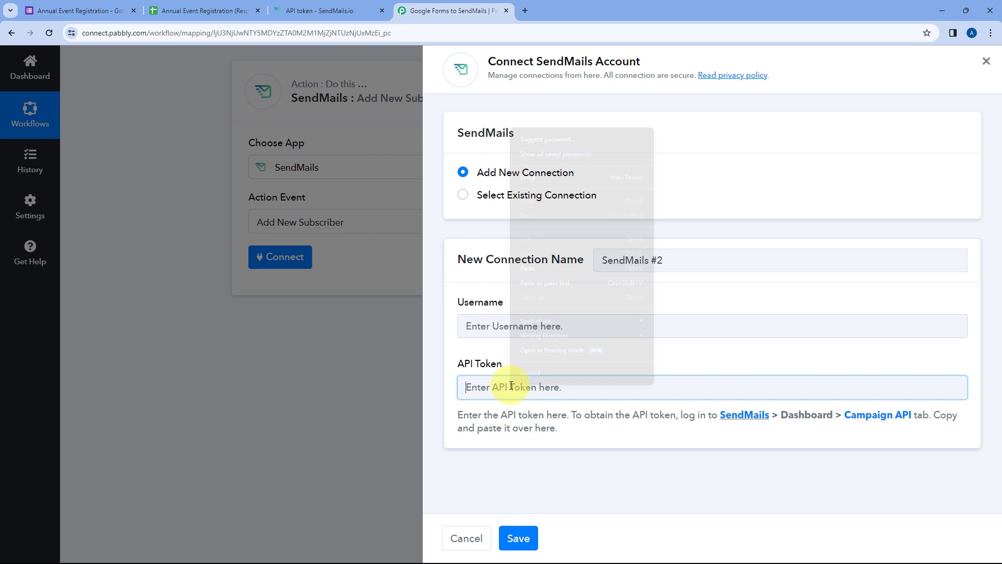
{"action": "left_click", "coordinate": [548, 267]}
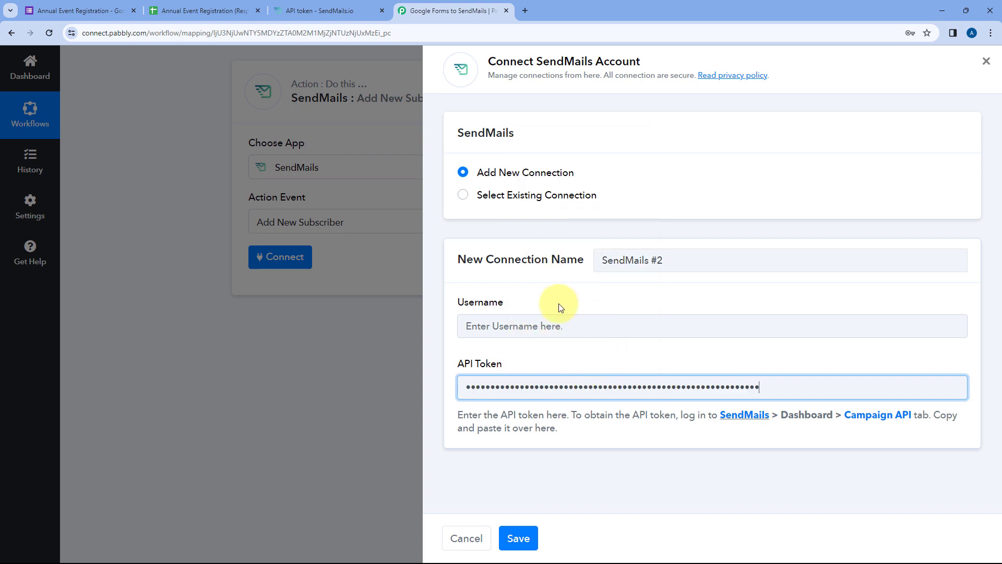
{"action": "left_click", "coordinate": [539, 321]}
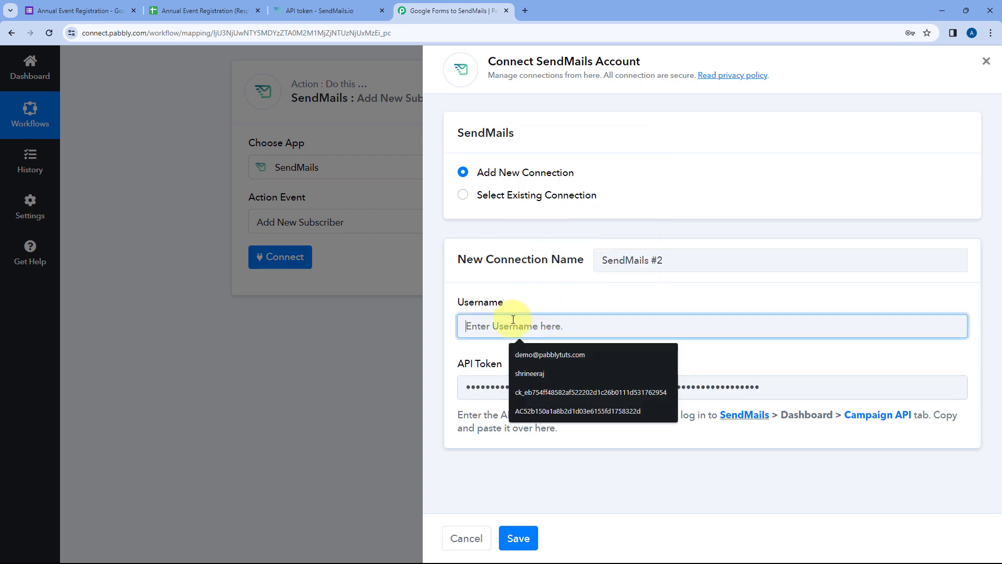
{"action": "left_click", "coordinate": [535, 297]}
{"action": "left_click", "coordinate": [492, 326]}
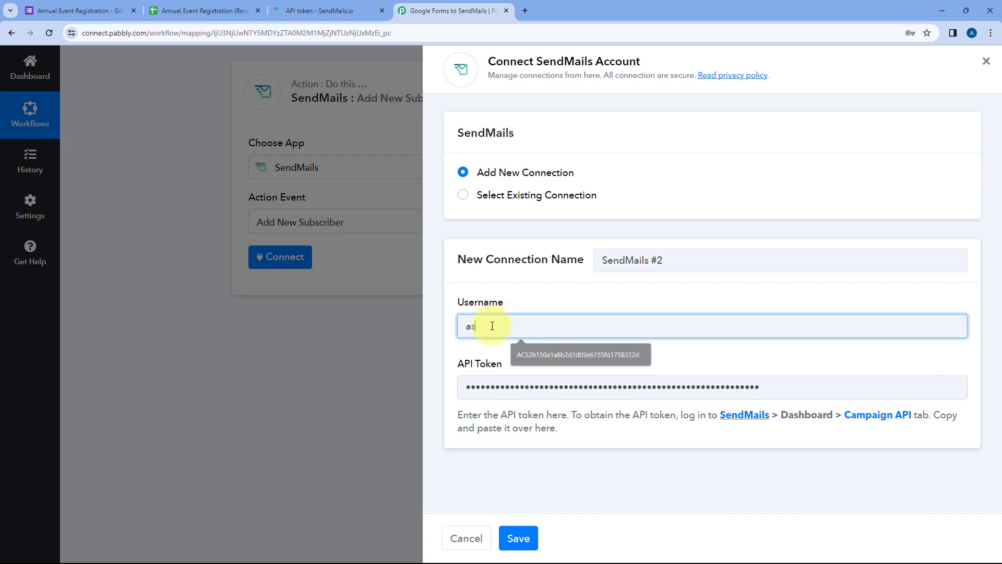
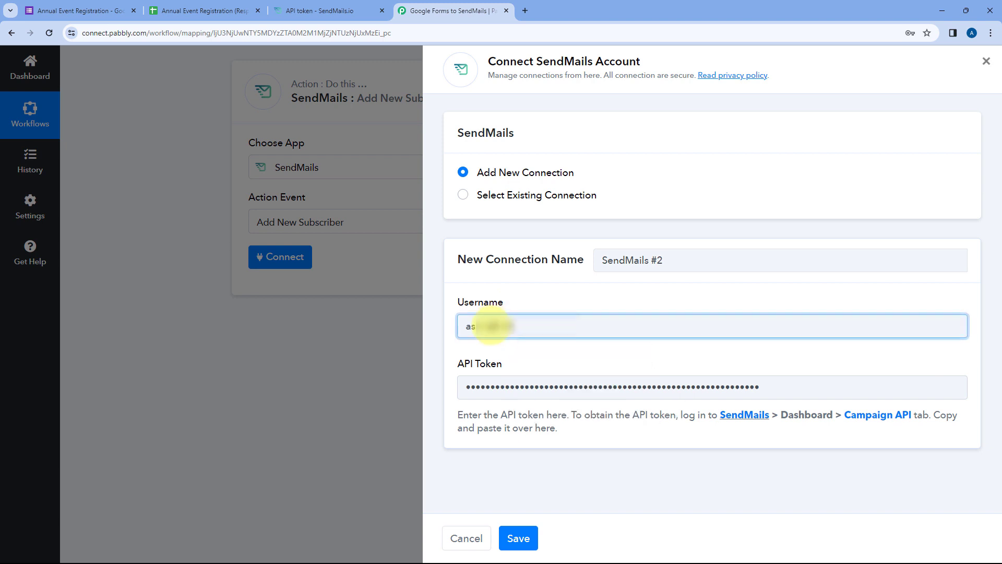
{"action": "left_click", "coordinate": [525, 290]}
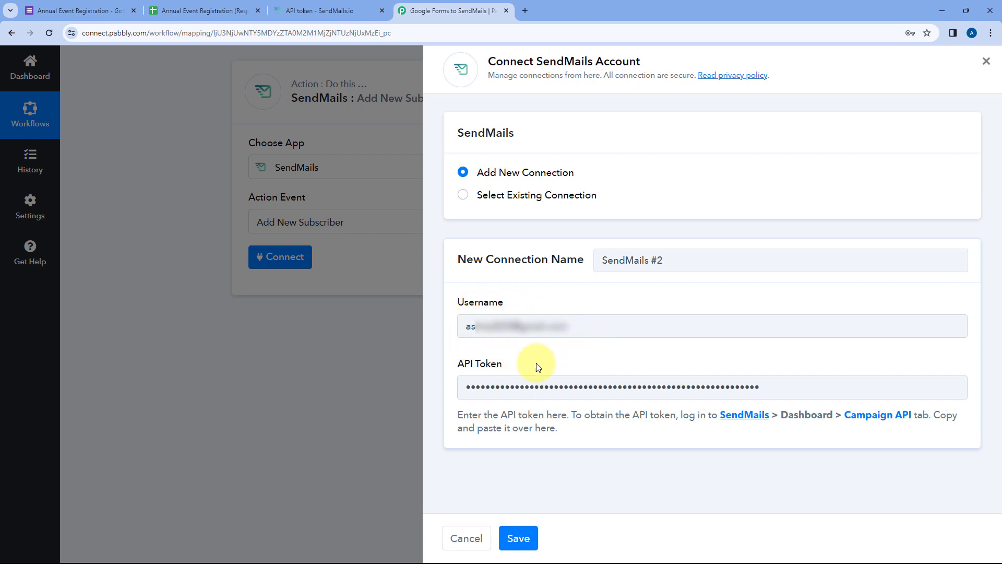
{"action": "left_click", "coordinate": [525, 544]}
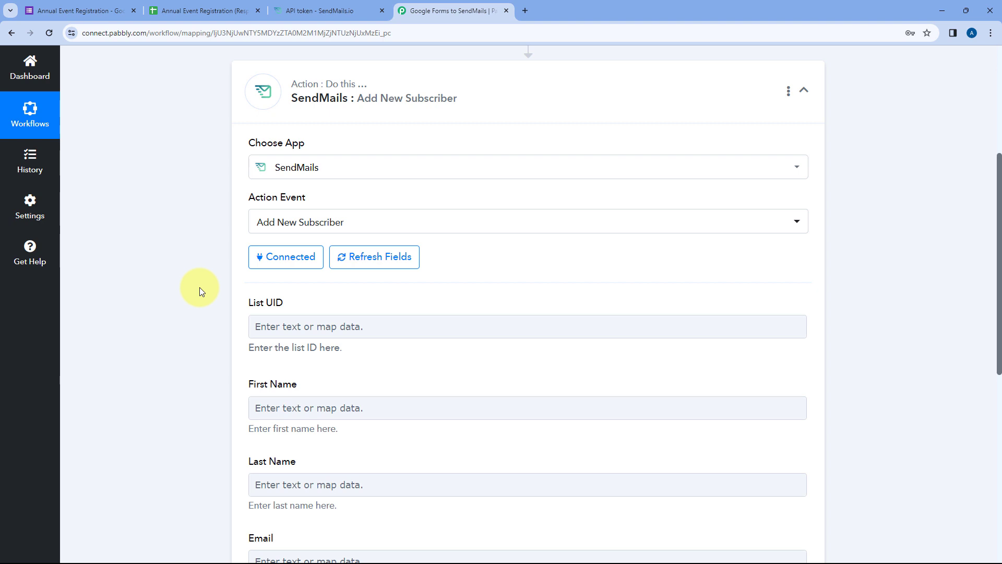
{"action": "scroll", "coordinate": [200, 288], "scroll_direction": "down", "scroll_amount": 2}
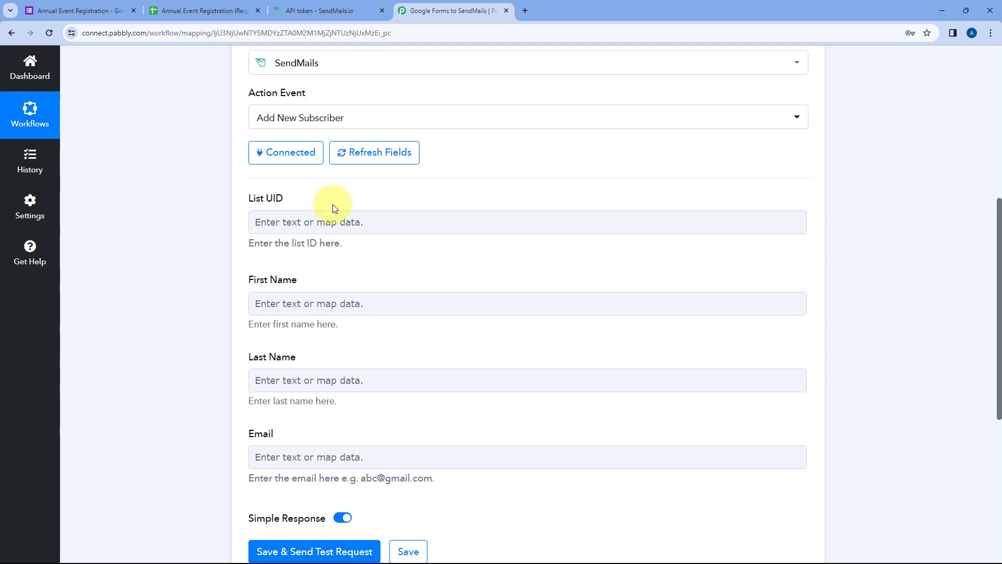
- Open the Pabcon list from SendMails' Lists page
{"action": "left_click", "coordinate": [296, 8]}
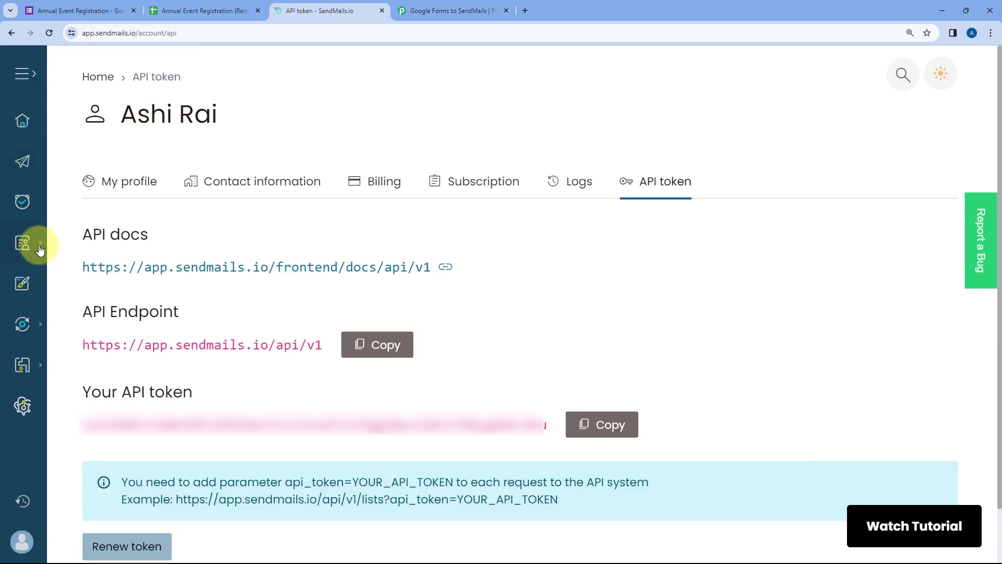
{"action": "left_click", "coordinate": [22, 241]}
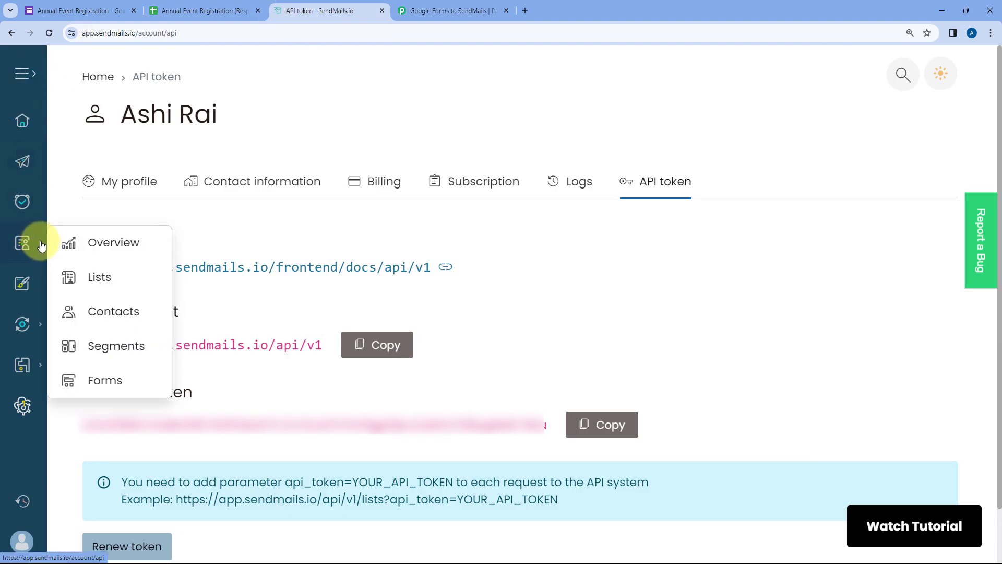
{"action": "left_click", "coordinate": [96, 281]}
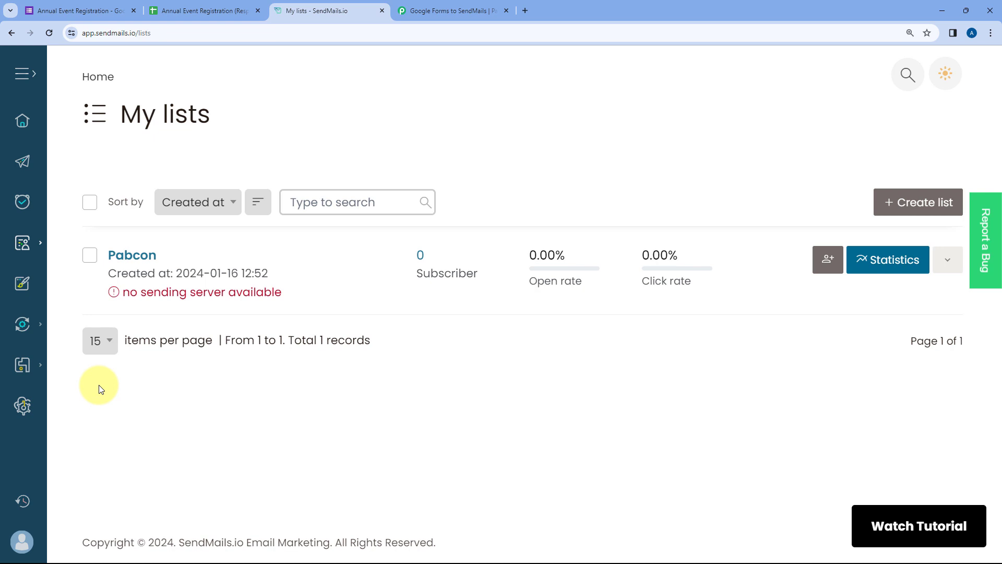
{"action": "left_click", "coordinate": [133, 259]}
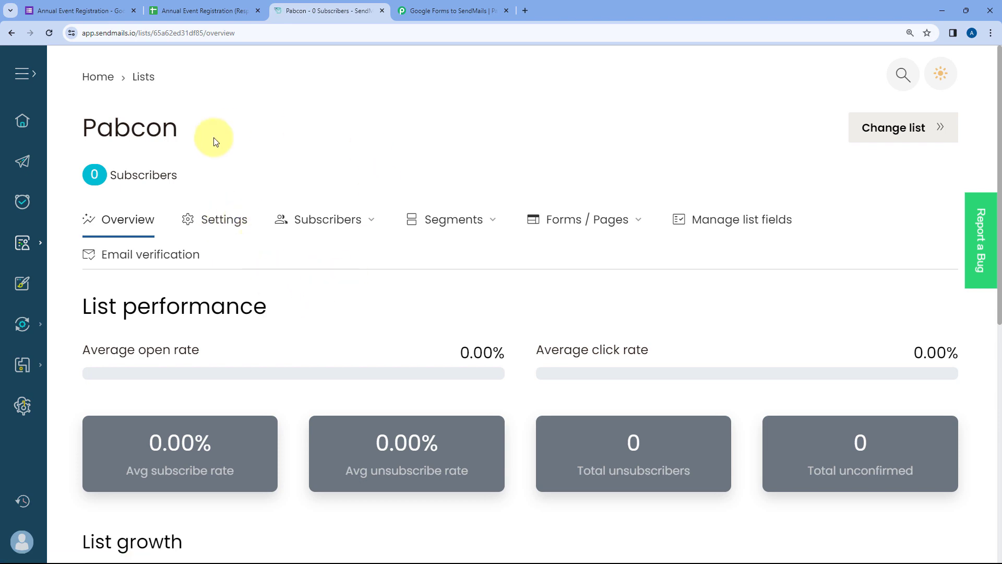
{"action": "left_click", "coordinate": [102, 5]}
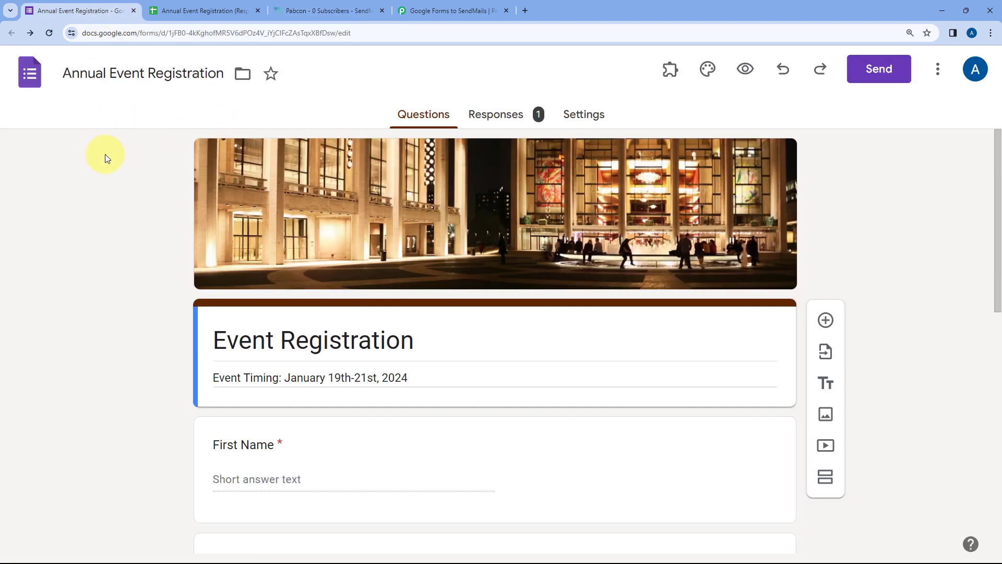
{"action": "left_click", "coordinate": [321, 11]}
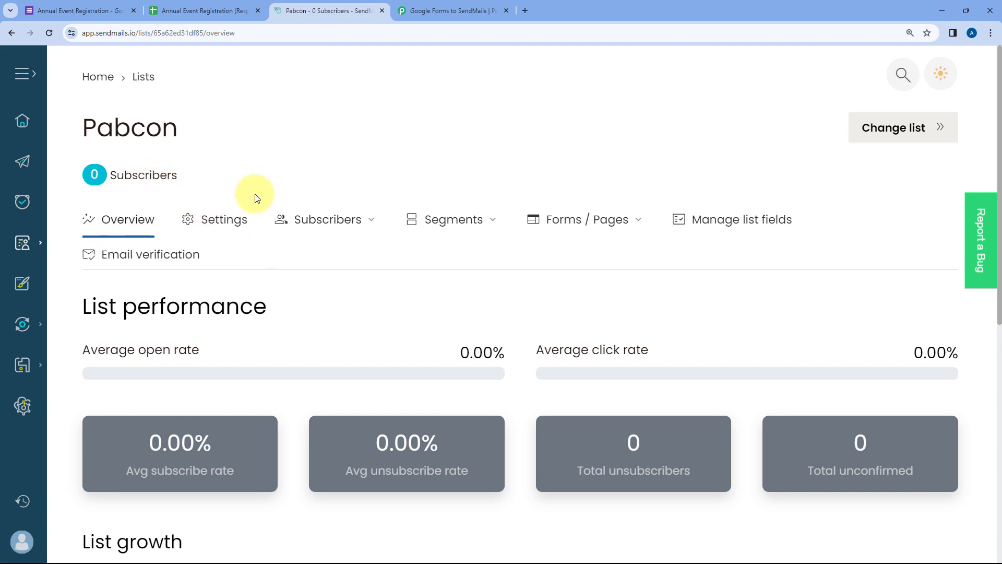
- Copy the list ID 65a62ed31df85 from the Pabcon page address
{"action": "left_click", "coordinate": [185, 33]}
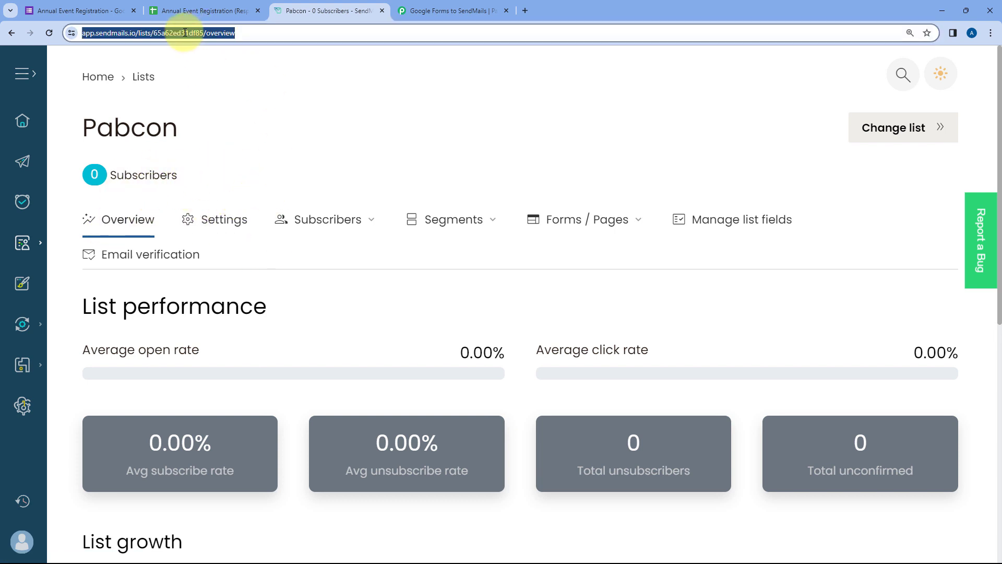
{"action": "double_click", "coordinate": [183, 32]}
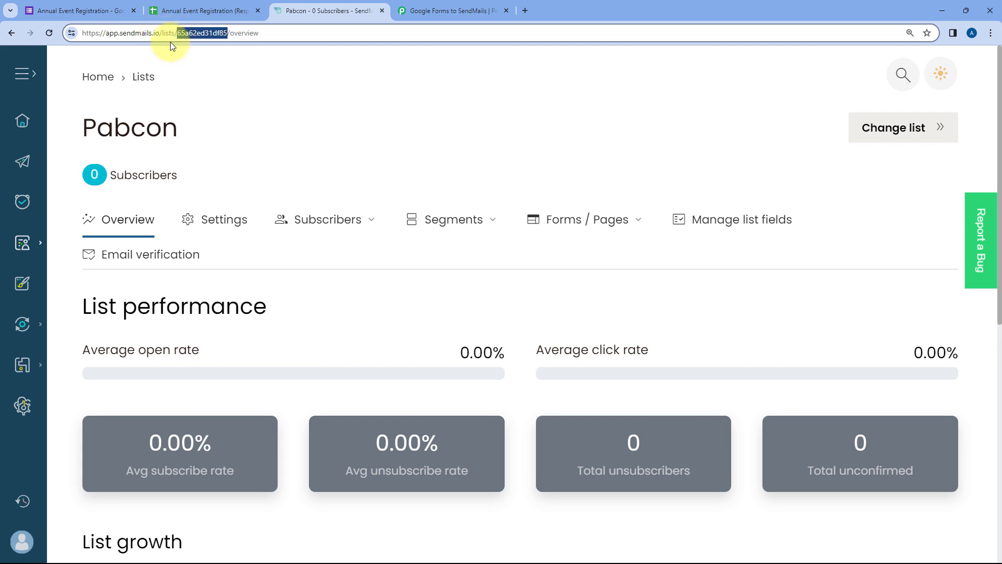
{"action": "right_click", "coordinate": [196, 34]}
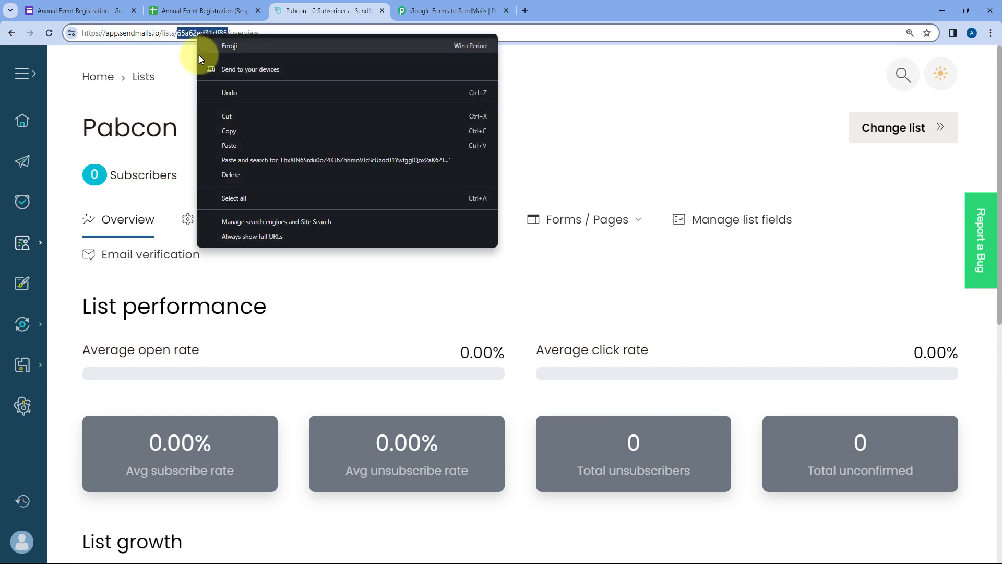
{"action": "left_click", "coordinate": [225, 131]}
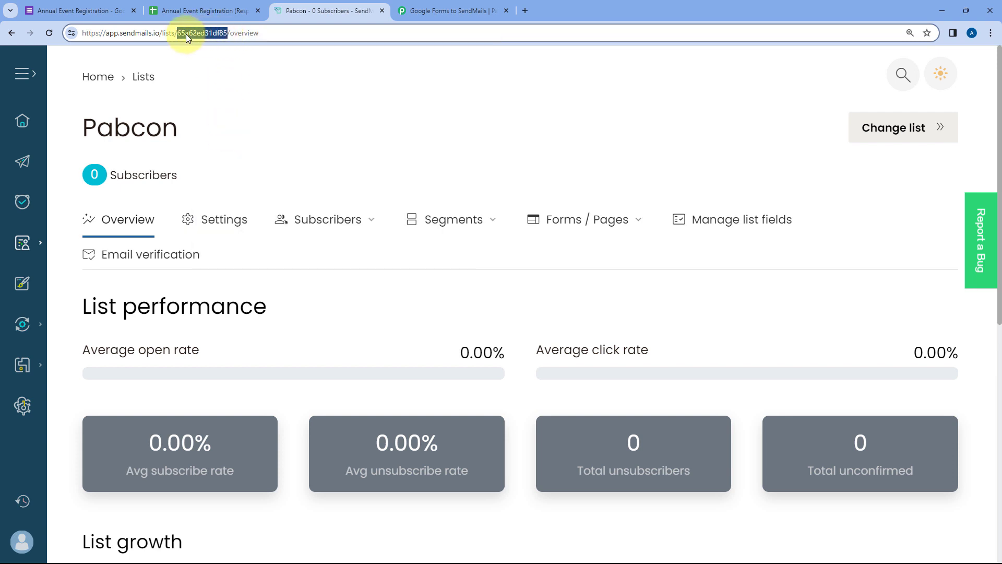
{"action": "left_click", "coordinate": [421, 7]}
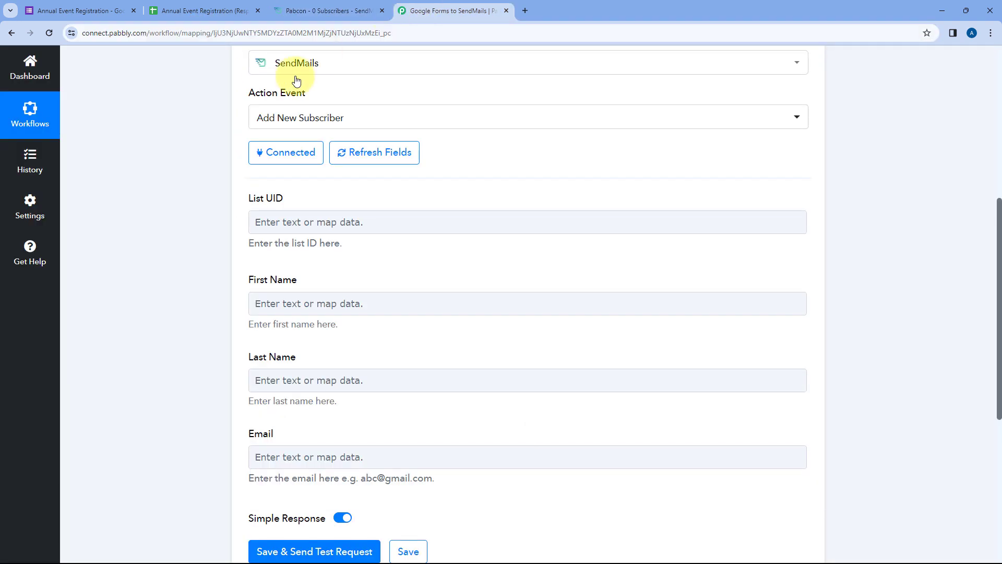
- Paste the list ID 65a62ed31df85 into the List UID field
{"action": "right_click", "coordinate": [293, 215]}
{"action": "left_click", "coordinate": [294, 322]}
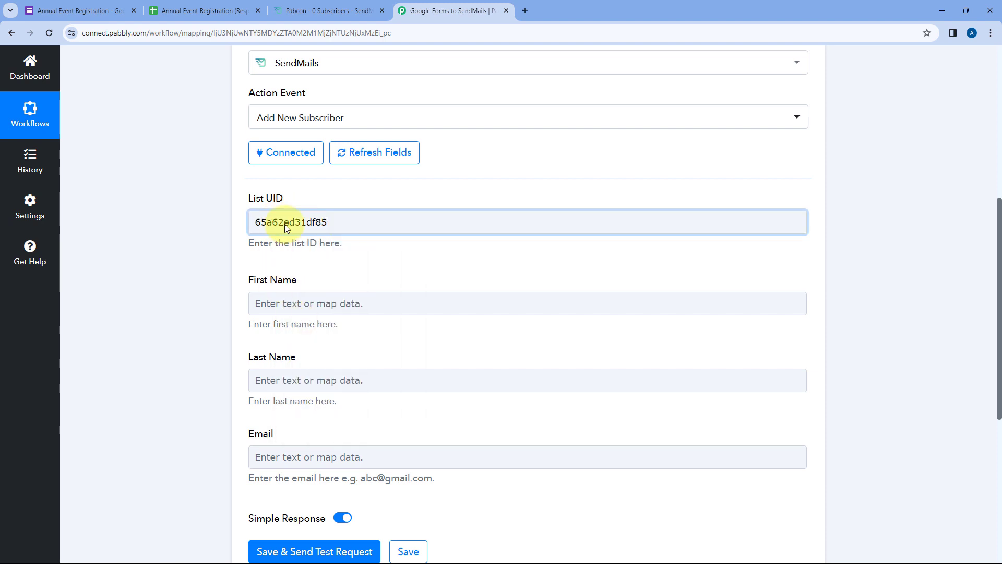
{"action": "left_click", "coordinate": [304, 203]}
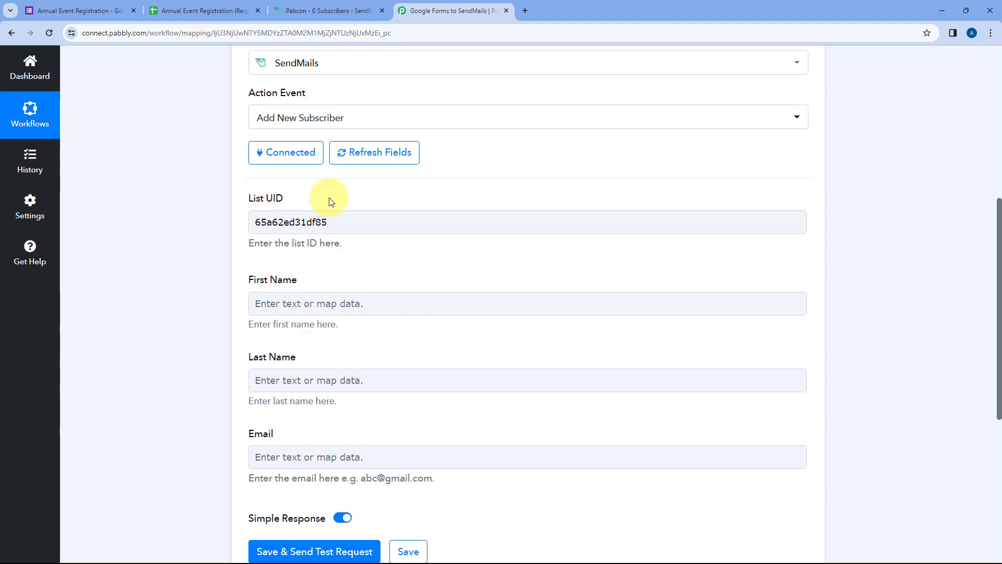
{"action": "scroll", "coordinate": [231, 206], "scroll_direction": "down", "scroll_amount": 1}
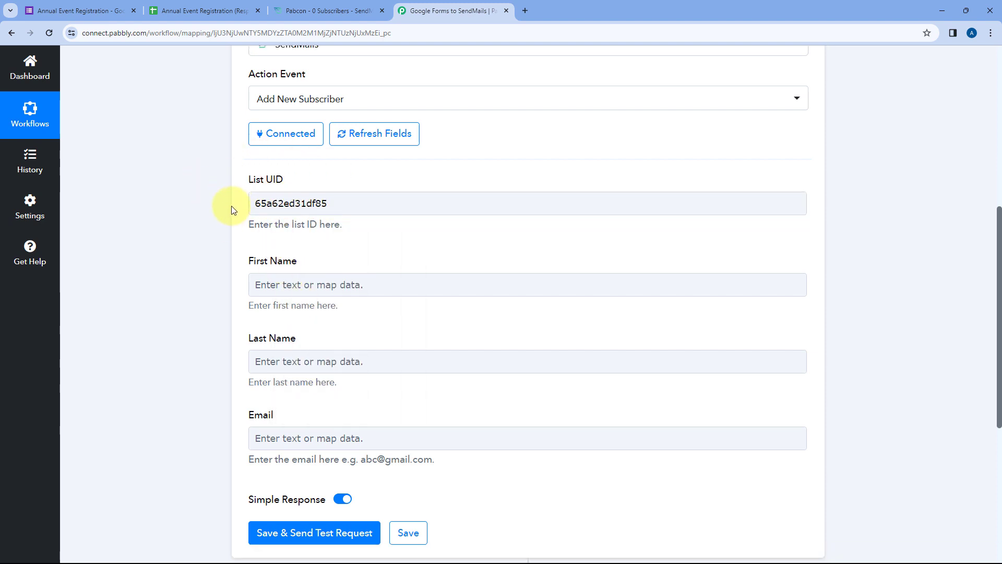
{"action": "scroll", "coordinate": [231, 209], "scroll_direction": "down", "scroll_amount": 1}
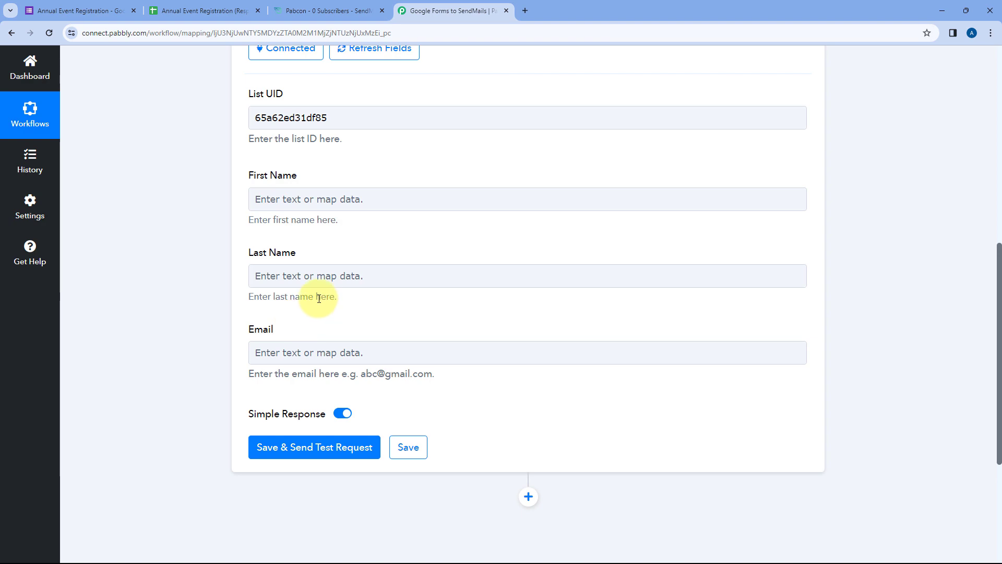
{"action": "scroll", "coordinate": [402, 230], "scroll_direction": "up", "scroll_amount": 1}
- Expand the Google Forms trigger and review its sample first name, last name and e-mail
{"action": "left_click", "coordinate": [402, 230]}
{"action": "scroll", "coordinate": [436, 243], "scroll_direction": "up", "scroll_amount": 7}
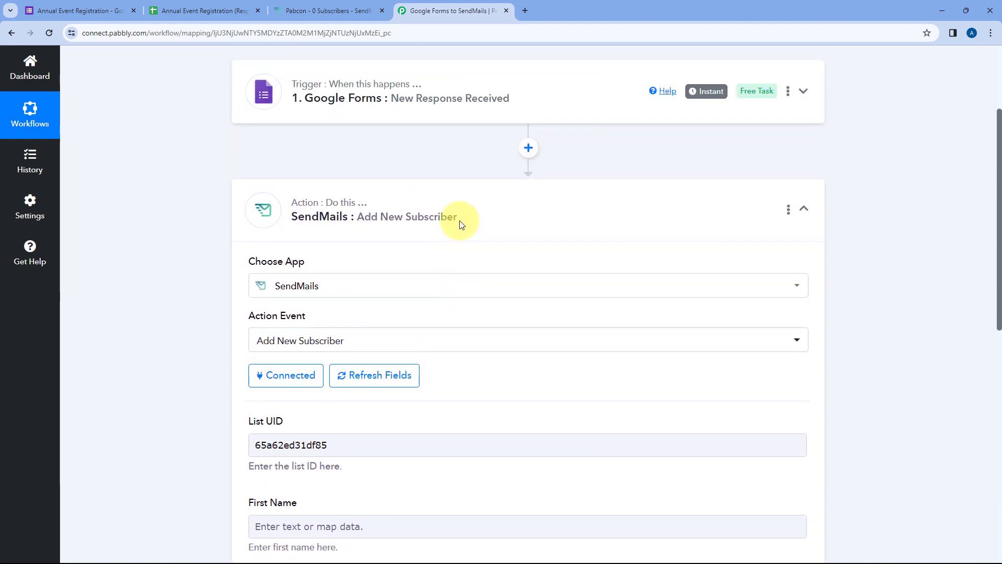
{"action": "left_click", "coordinate": [463, 201]}
{"action": "scroll", "coordinate": [188, 267], "scroll_direction": "down", "scroll_amount": 8}
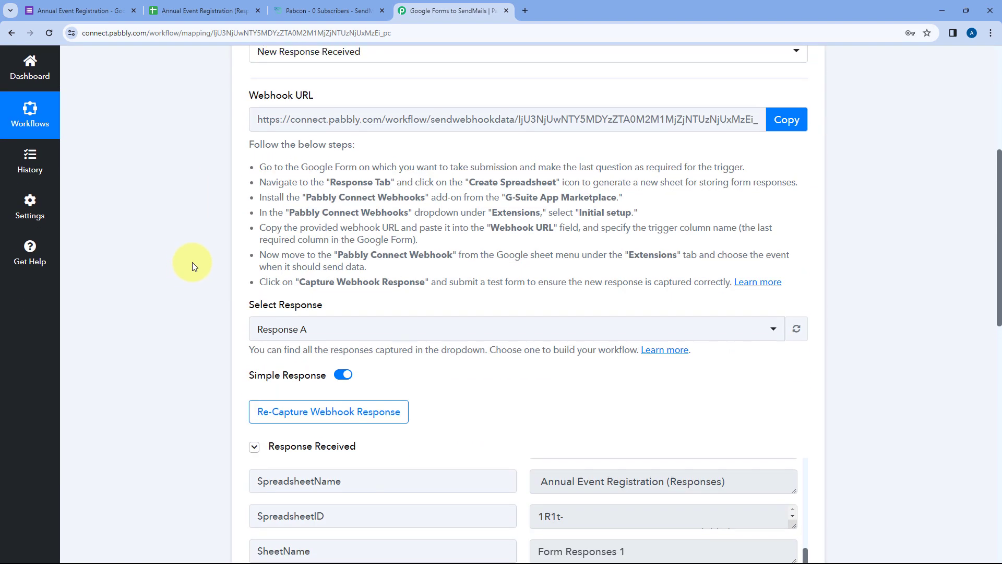
{"action": "scroll", "coordinate": [485, 217], "scroll_direction": "down", "scroll_amount": 4}
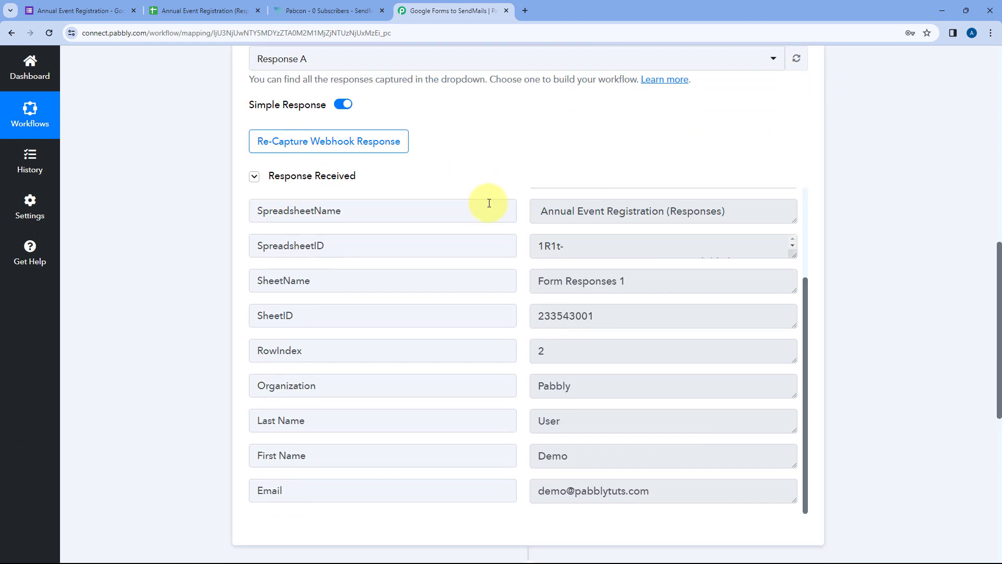
{"action": "left_click_drag", "start_coordinate": [577, 347], "coordinate": [526, 350]}
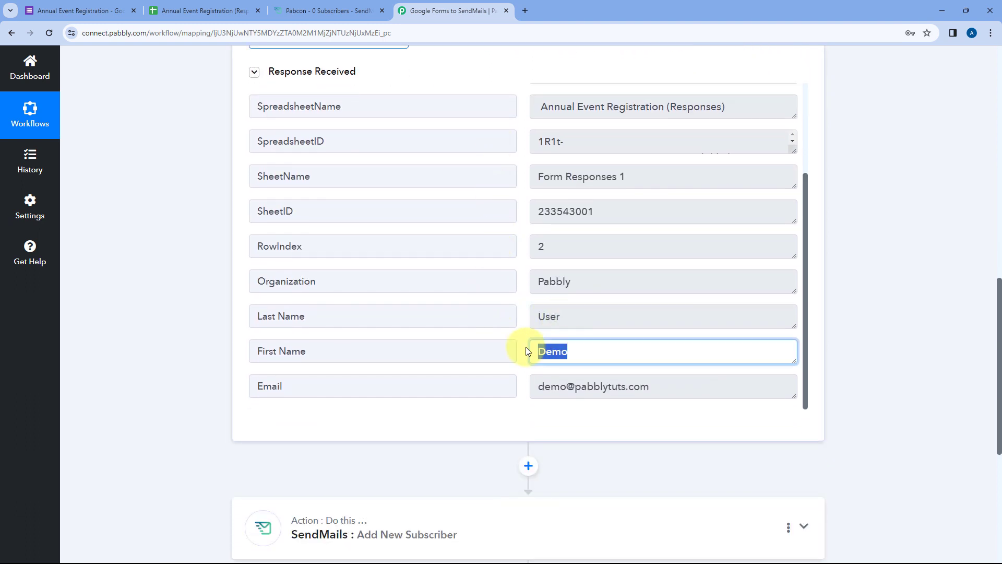
{"action": "left_click_drag", "start_coordinate": [571, 319], "coordinate": [532, 318]}
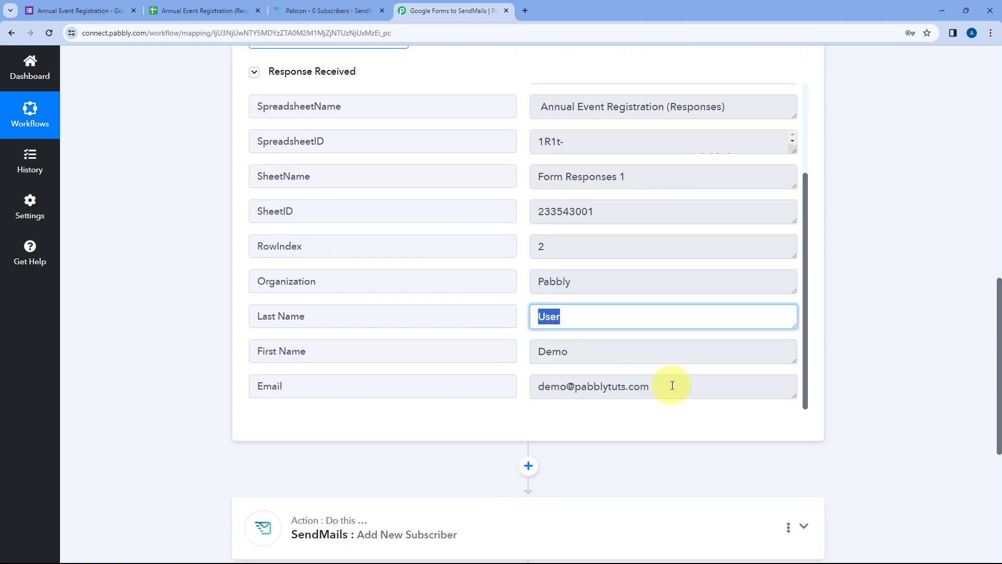
{"action": "left_click_drag", "start_coordinate": [669, 385], "coordinate": [525, 395]}
{"action": "left_click", "coordinate": [524, 359]}
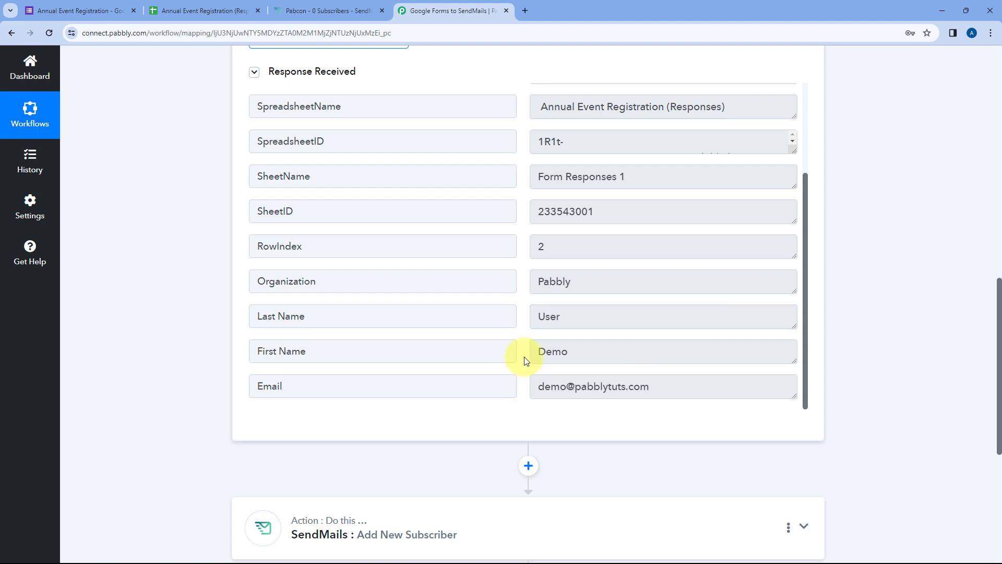
- Re-check the sample name and e-mail values, then expand the SendMails Add New Subscriber step
{"action": "scroll", "coordinate": [522, 361], "scroll_direction": "down", "scroll_amount": 2}
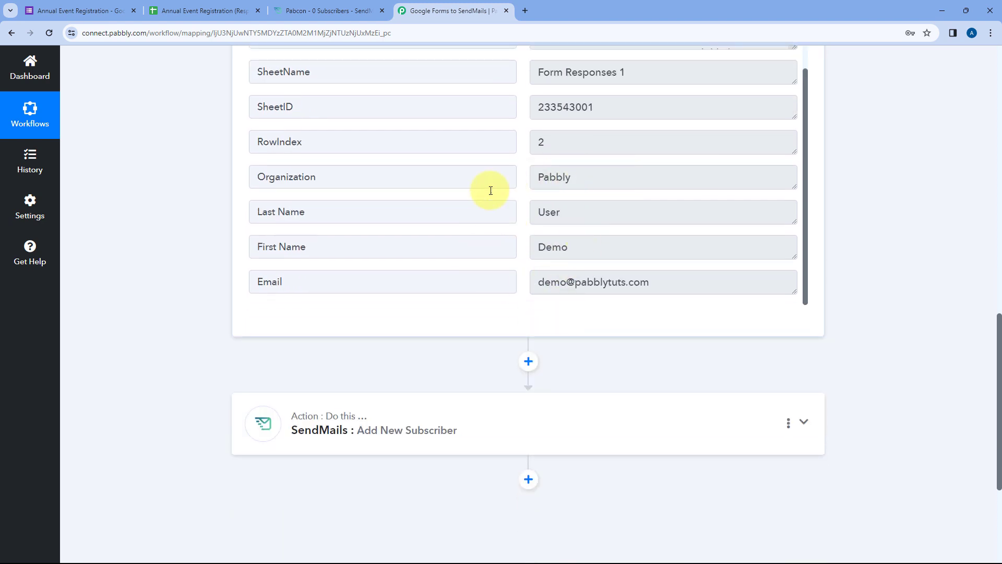
{"action": "left_click_drag", "start_coordinate": [573, 246], "coordinate": [519, 233]}
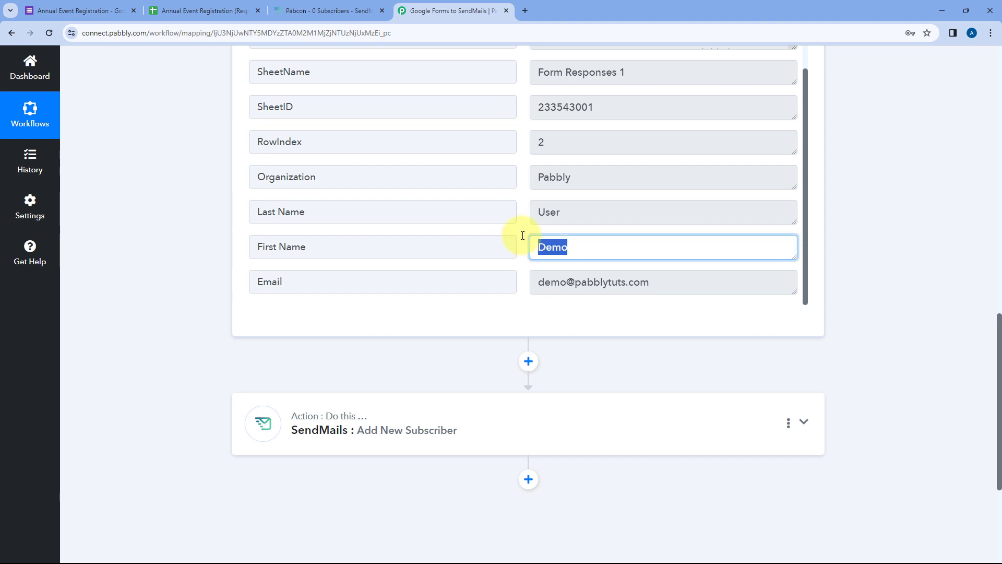
{"action": "left_click_drag", "start_coordinate": [566, 212], "coordinate": [528, 215]}
{"action": "left_click_drag", "start_coordinate": [660, 284], "coordinate": [526, 282]}
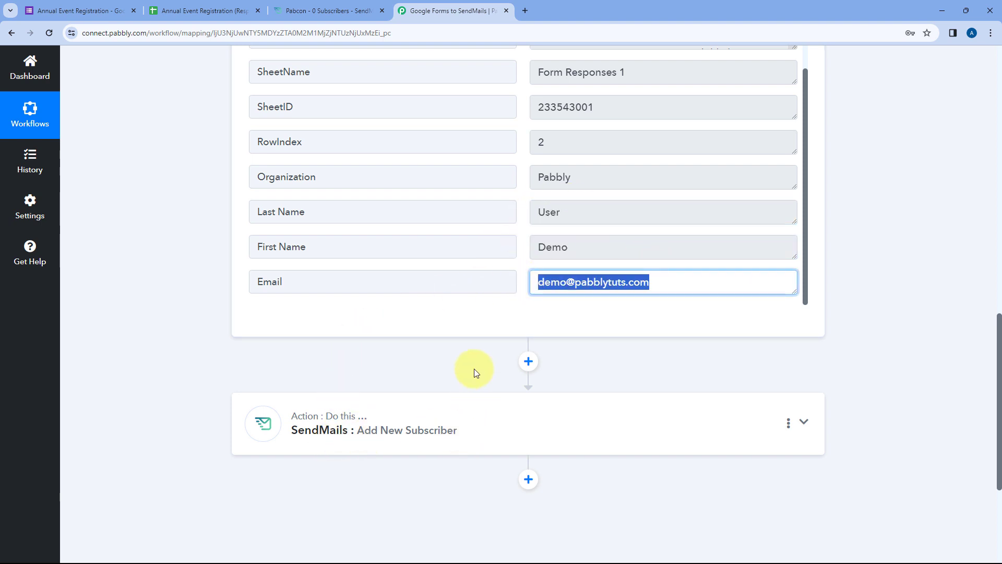
{"action": "left_click", "coordinate": [526, 244]}
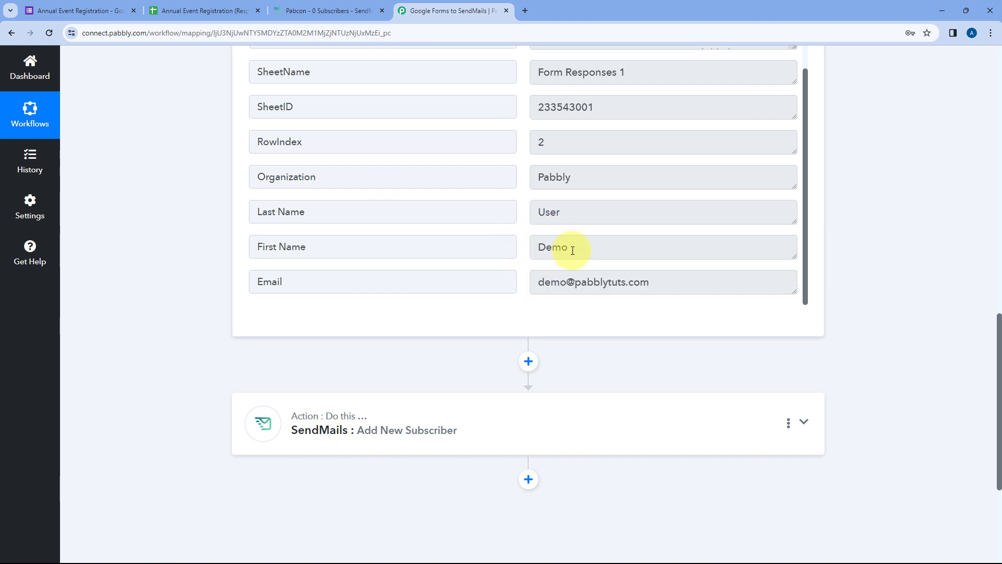
{"action": "left_click", "coordinate": [488, 416]}
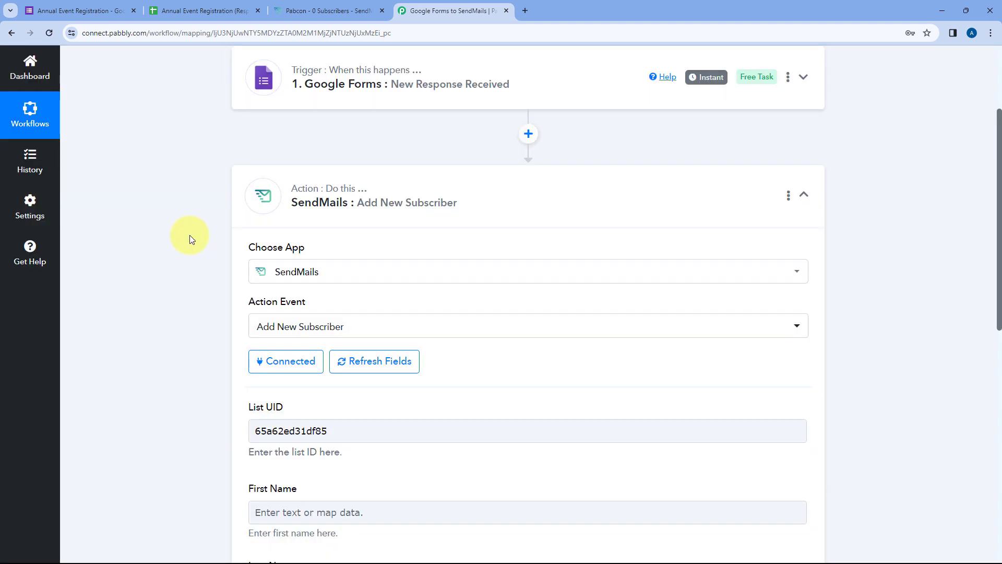
- Map the Google Forms First Name answer into the First Name field
{"action": "scroll", "coordinate": [189, 239], "scroll_direction": "down", "scroll_amount": 4}
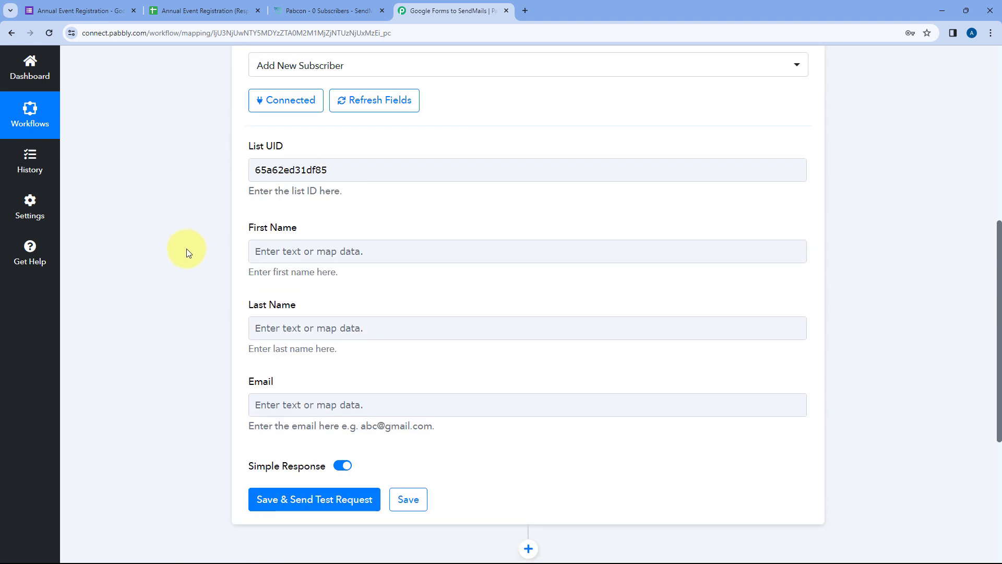
{"action": "scroll", "coordinate": [186, 249], "scroll_direction": "down", "scroll_amount": 1}
{"action": "left_click", "coordinate": [271, 201]}
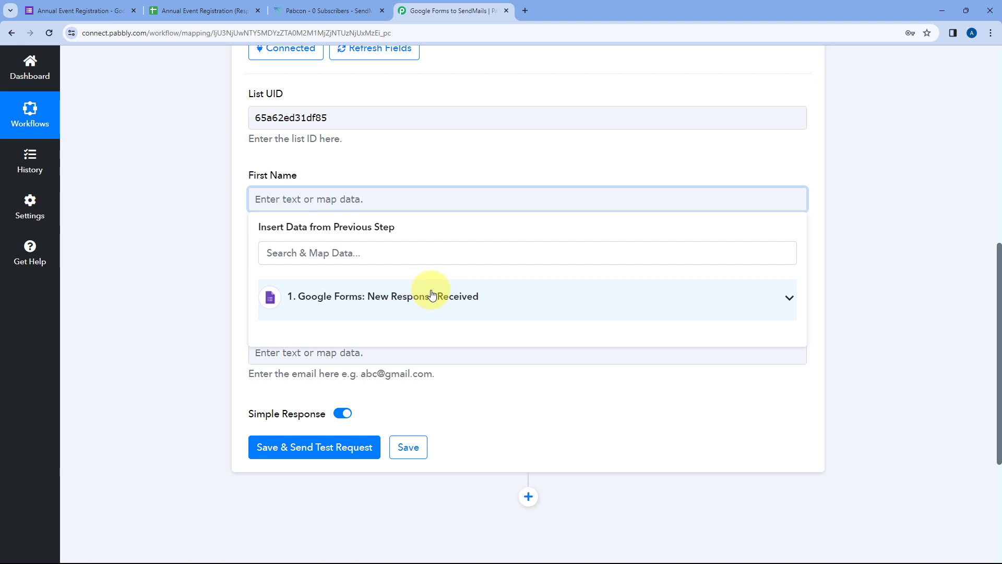
{"action": "left_click", "coordinate": [431, 294]}
{"action": "scroll", "coordinate": [211, 280], "scroll_direction": "down", "scroll_amount": 1}
{"action": "scroll", "coordinate": [346, 306], "scroll_direction": "down", "scroll_amount": 1}
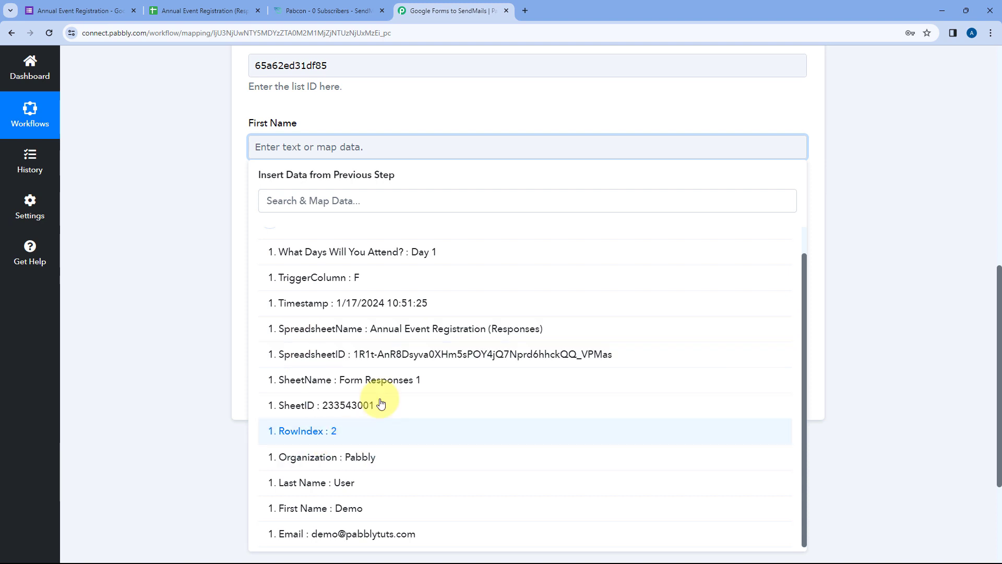
{"action": "left_click", "coordinate": [323, 509]}
{"action": "left_click", "coordinate": [156, 287]}
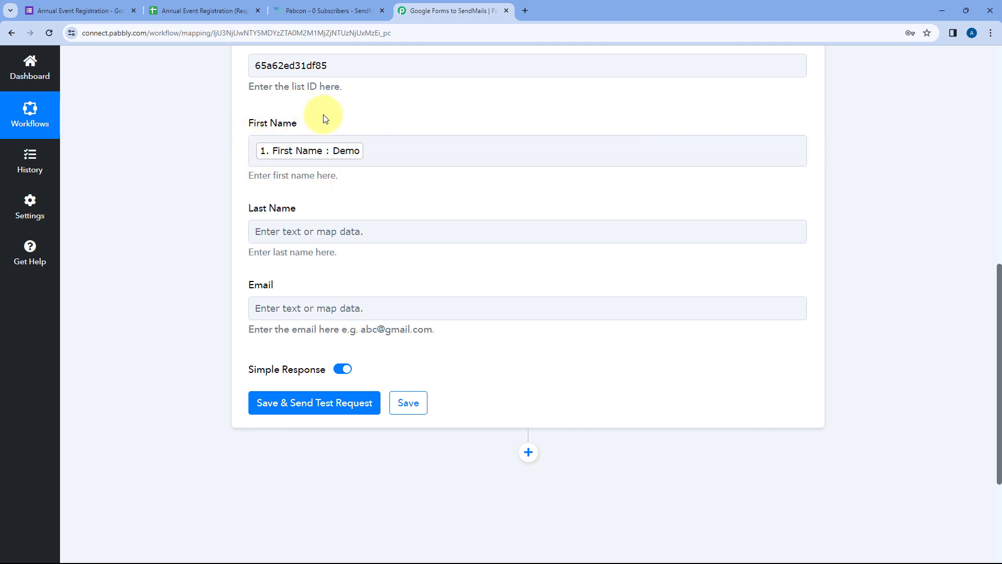
{"action": "left_click", "coordinate": [102, 5]}
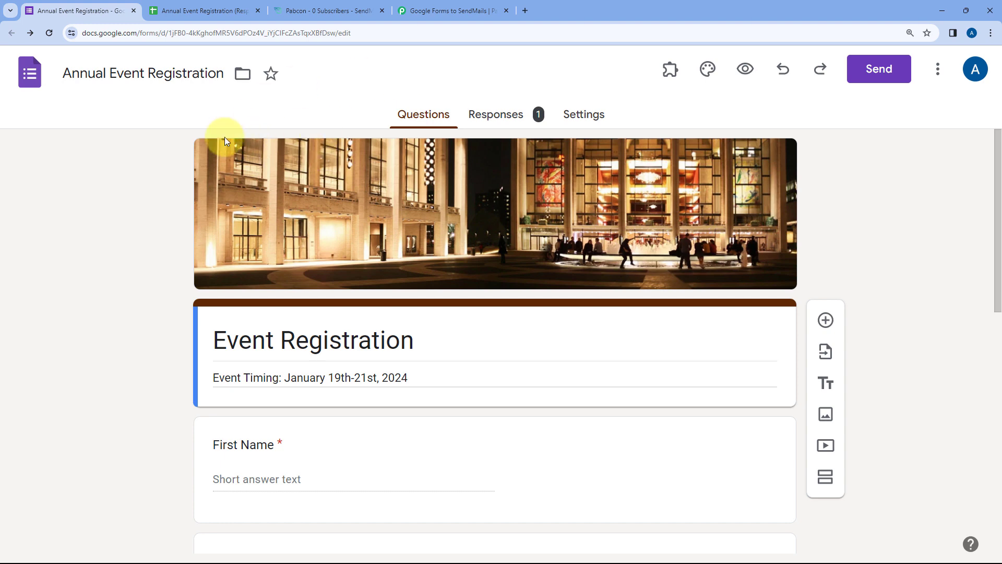
{"action": "left_click", "coordinate": [443, 8]}
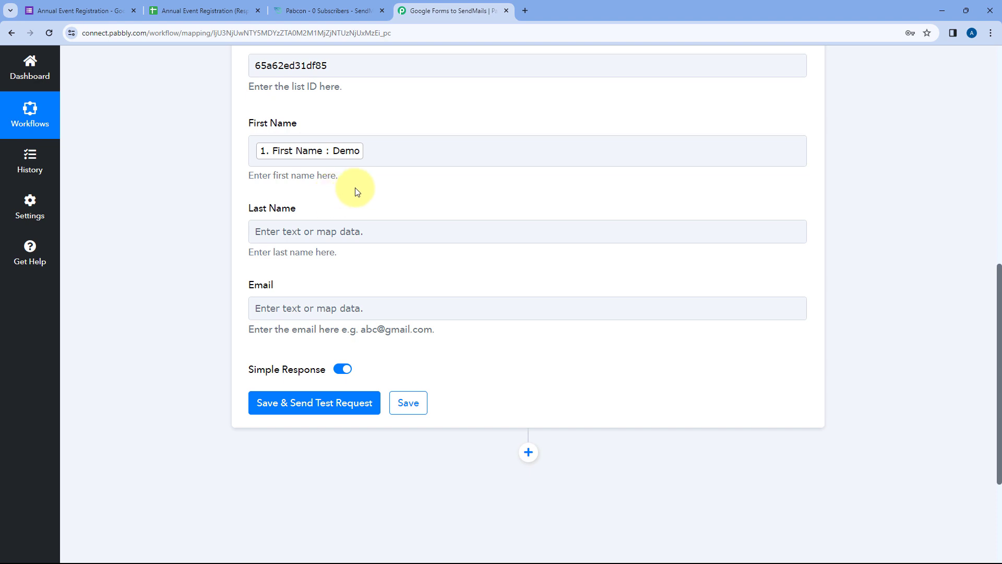
- Map the Google Forms Last Name answer into the Last Name field
{"action": "left_click", "coordinate": [250, 158]}
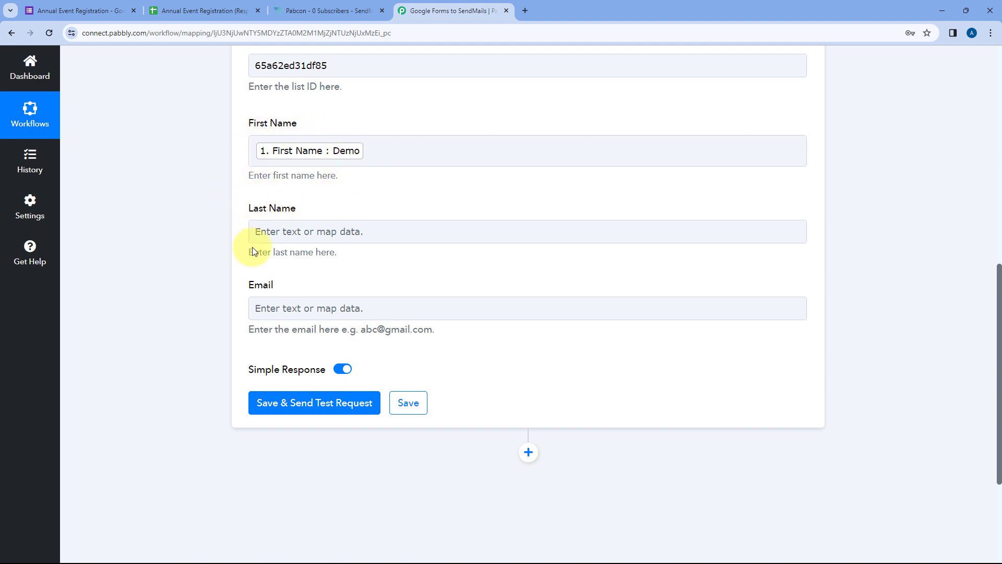
{"action": "left_click", "coordinate": [272, 236]}
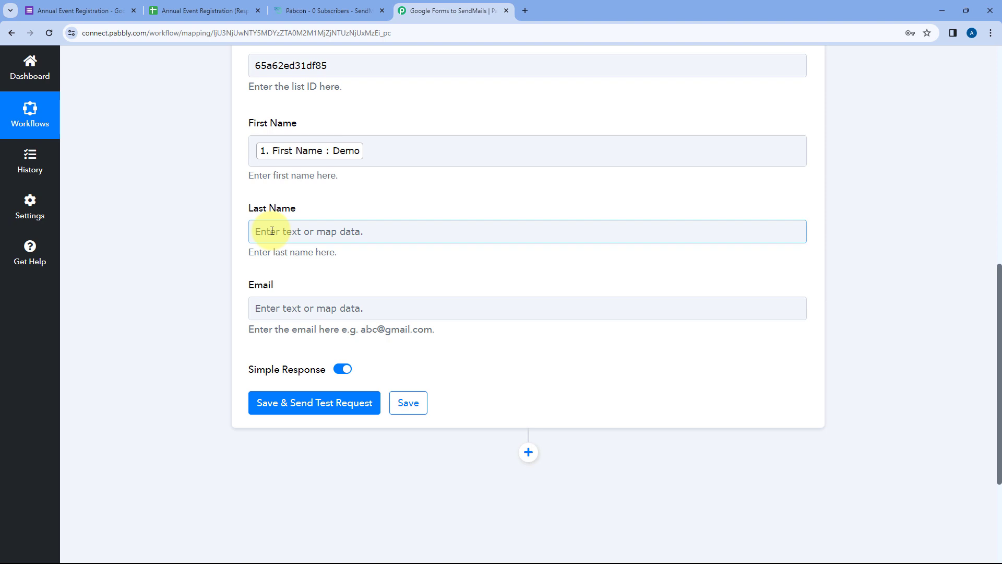
{"action": "left_click", "coordinate": [272, 231]}
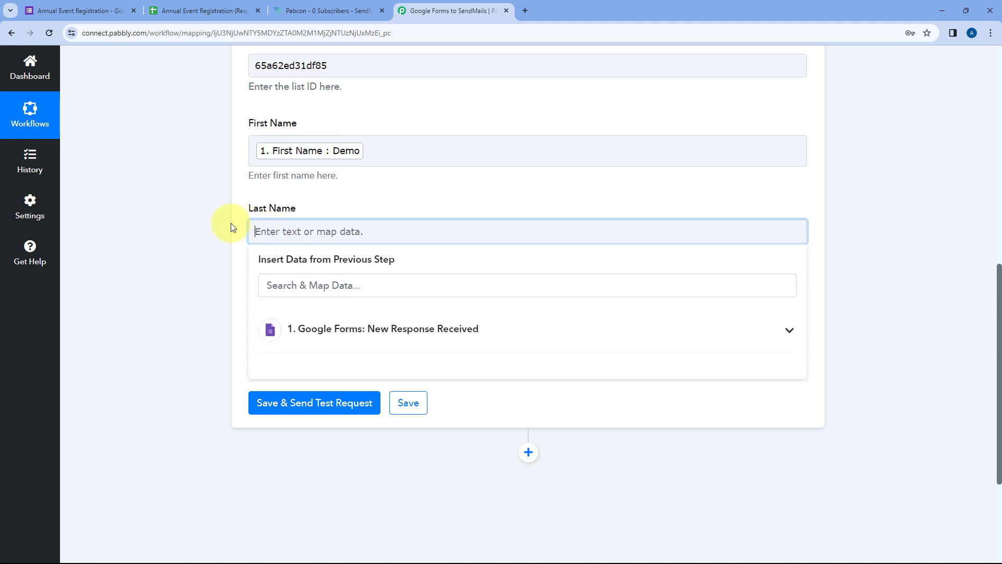
{"action": "left_click", "coordinate": [362, 329]}
{"action": "scroll", "coordinate": [219, 290], "scroll_direction": "down", "scroll_amount": 3}
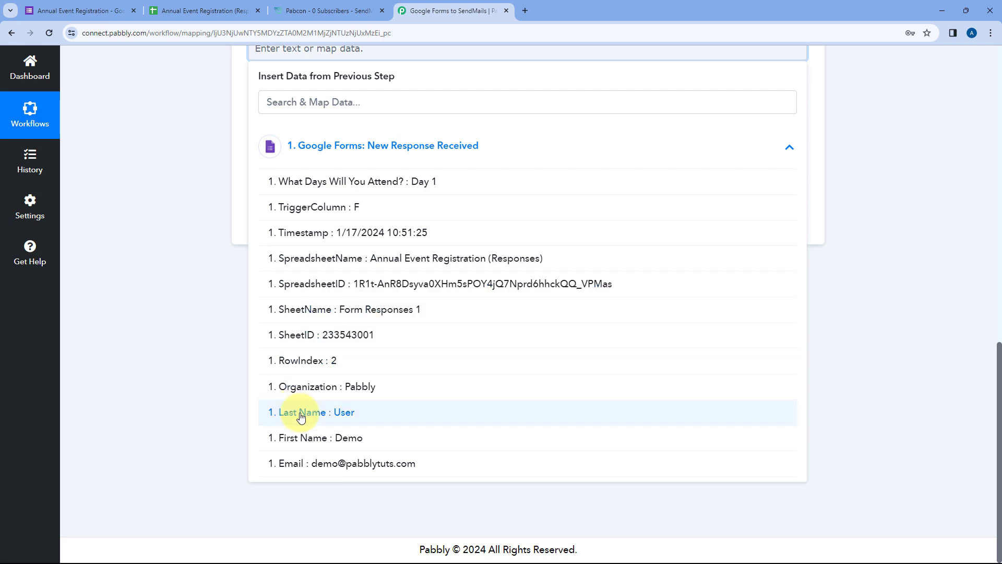
{"action": "left_click", "coordinate": [324, 414]}
{"action": "left_click", "coordinate": [191, 192]}
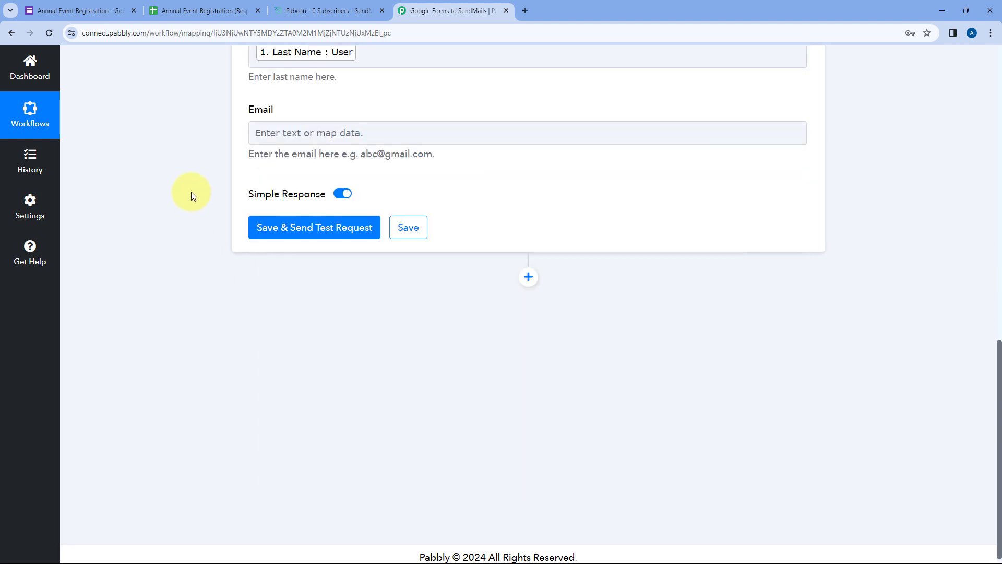
{"action": "scroll", "coordinate": [209, 194], "scroll_direction": "up", "scroll_amount": 3}
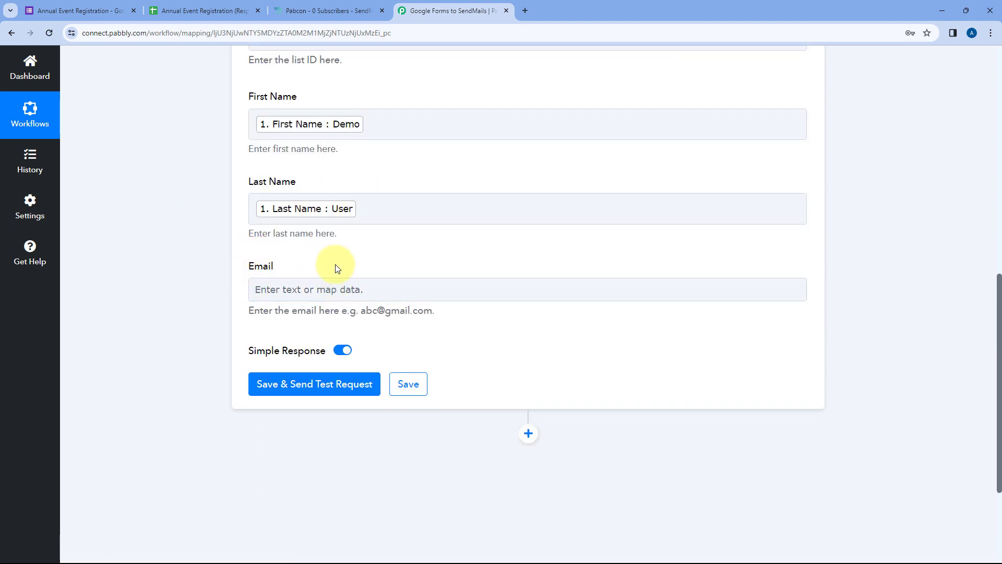
- Map the Google Forms Email answer into the Email field
{"action": "left_click", "coordinate": [291, 285]}
{"action": "scroll", "coordinate": [221, 275], "scroll_direction": "down", "scroll_amount": 3}
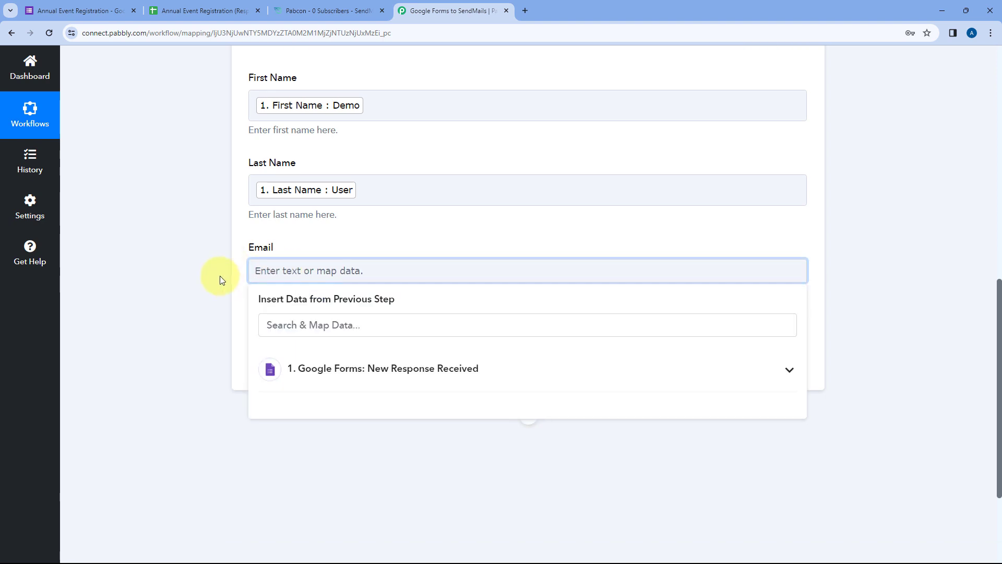
{"action": "left_click", "coordinate": [381, 238]}
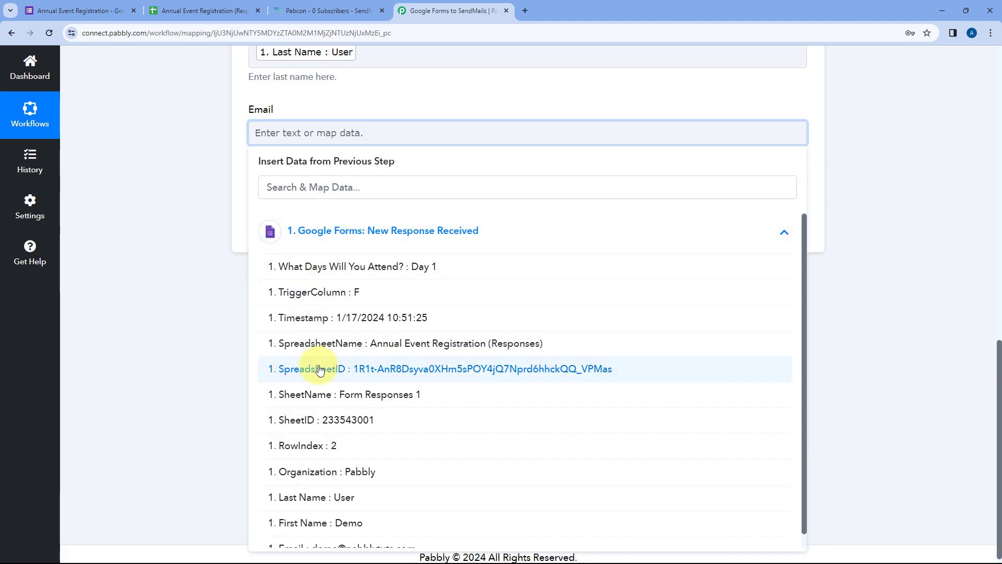
{"action": "scroll", "coordinate": [329, 428], "scroll_direction": "down", "scroll_amount": 1}
{"action": "left_click", "coordinate": [344, 534]}
{"action": "left_click", "coordinate": [152, 178]}
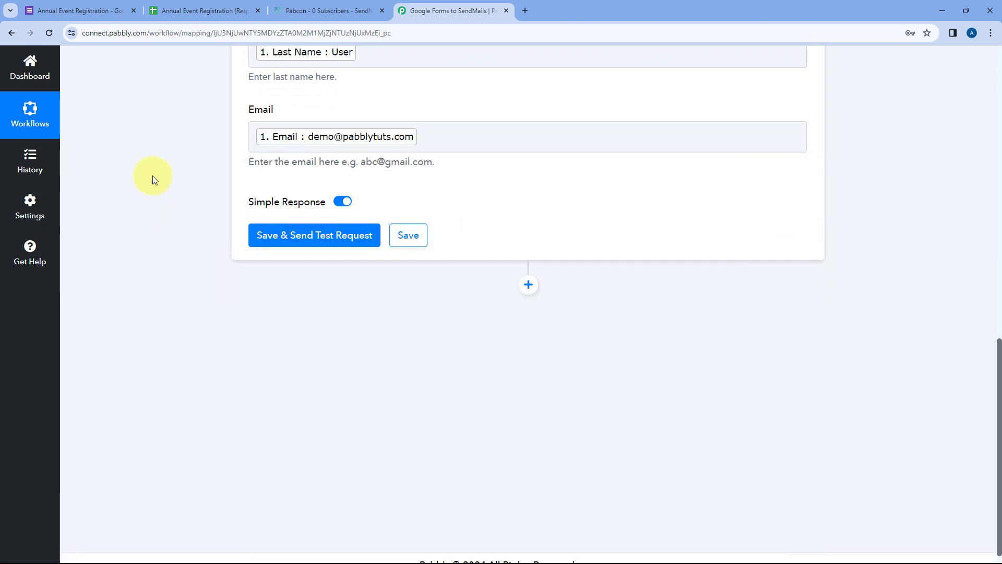
{"action": "scroll", "coordinate": [154, 175], "scroll_direction": "up", "scroll_amount": 3}
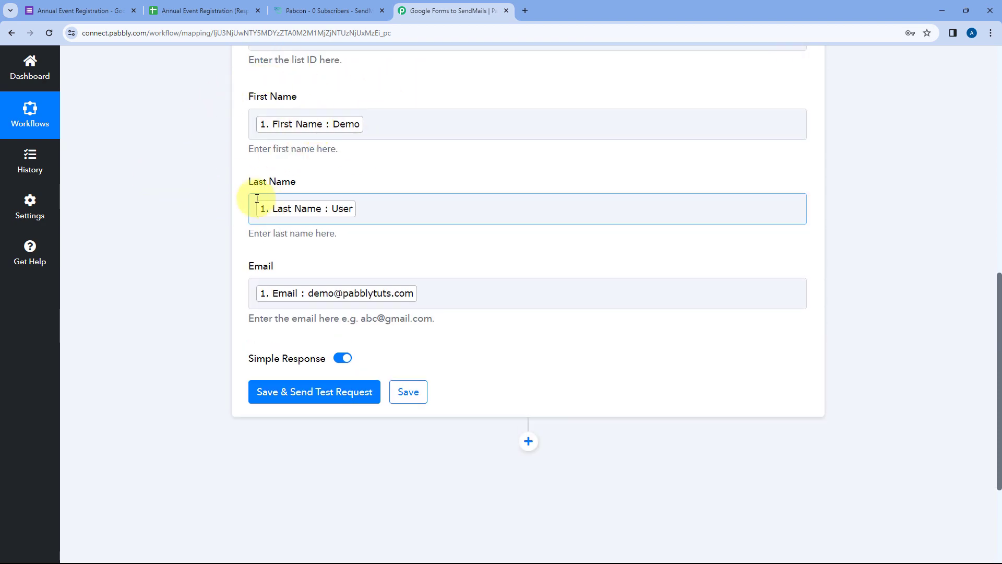
{"action": "left_click", "coordinate": [96, 10]}
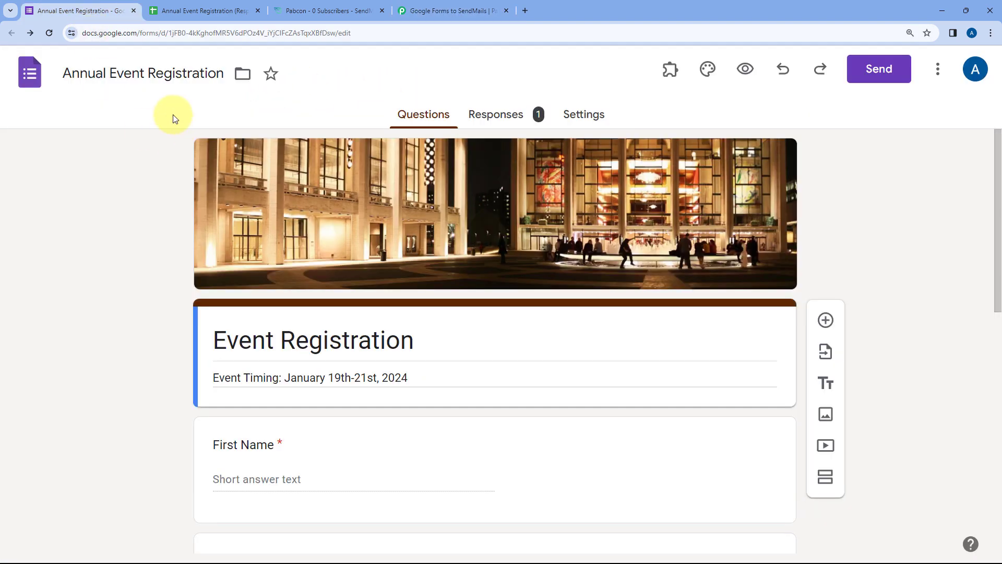
{"action": "left_click", "coordinate": [432, 5]}
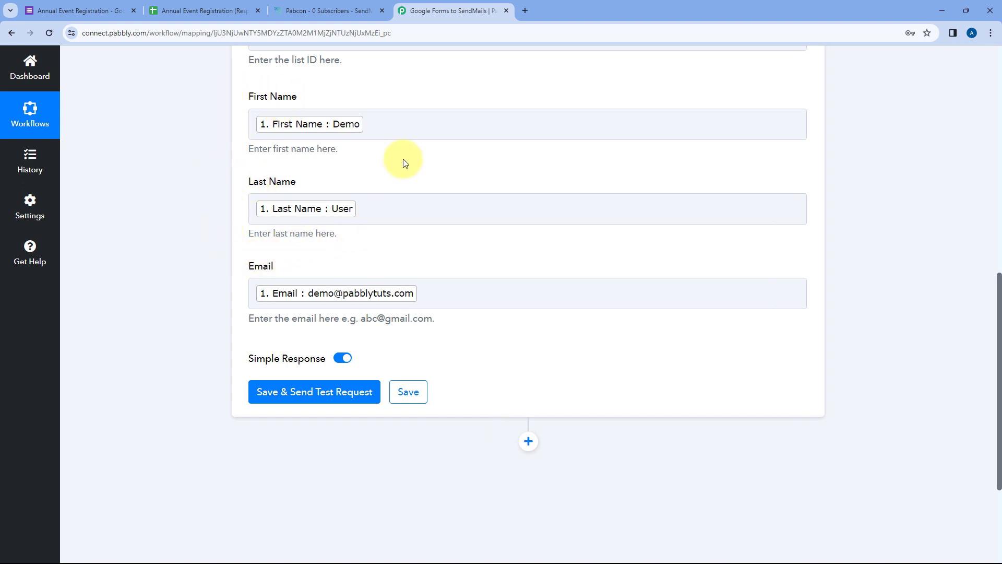
{"action": "scroll", "coordinate": [401, 164], "scroll_direction": "up", "scroll_amount": 1}
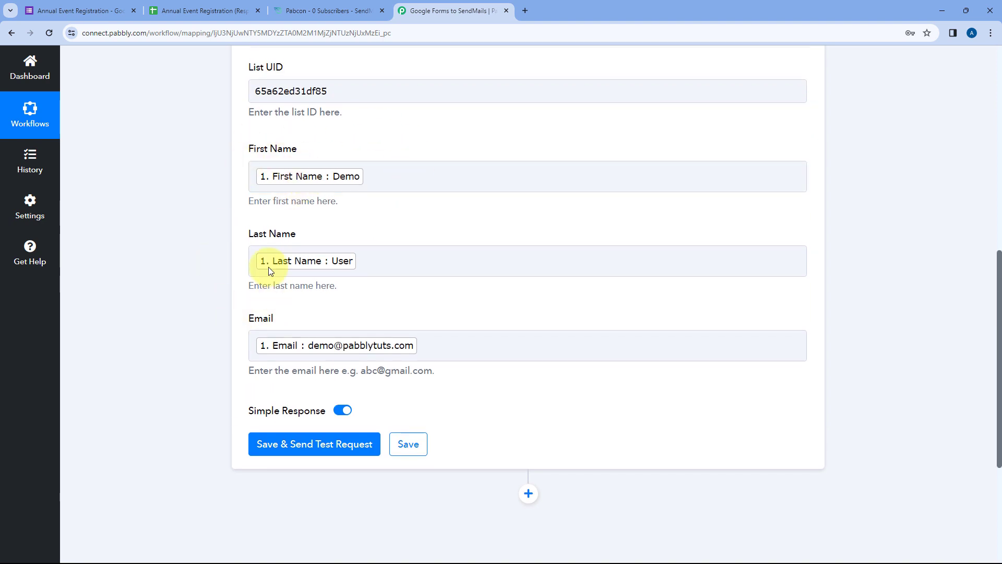
{"action": "scroll", "coordinate": [245, 301], "scroll_direction": "down", "scroll_amount": 2}
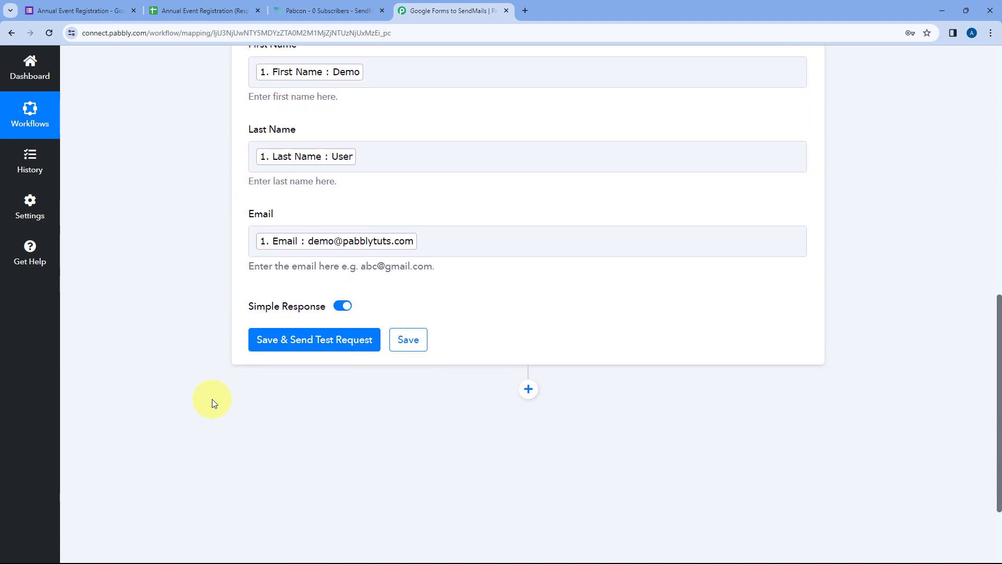
- Send the SendMails action's test request and confirm 'Subscriber was successfully created', then view the Pabcon list
{"action": "left_click", "coordinate": [313, 344]}
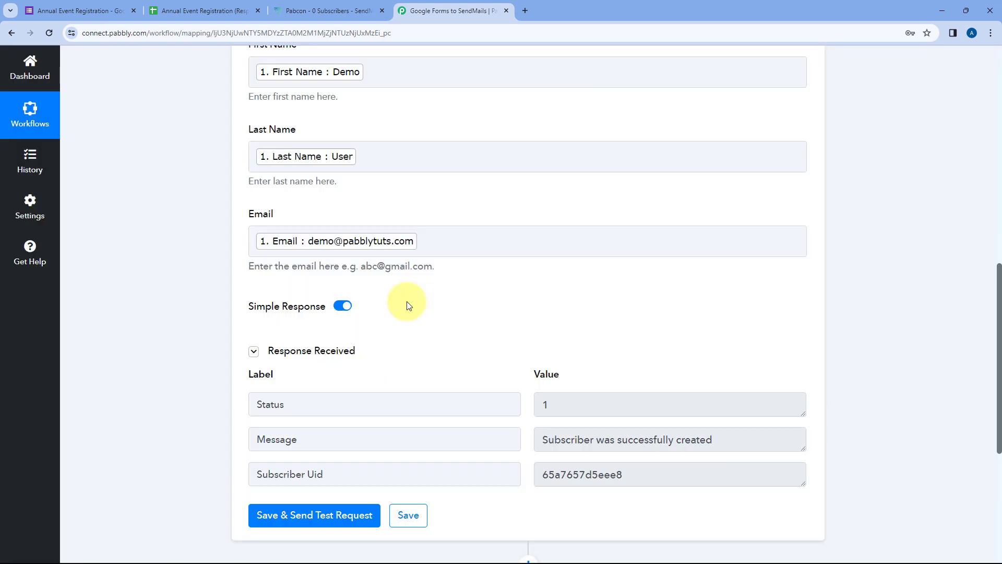
{"action": "scroll", "coordinate": [409, 305], "scroll_direction": "down", "scroll_amount": 2}
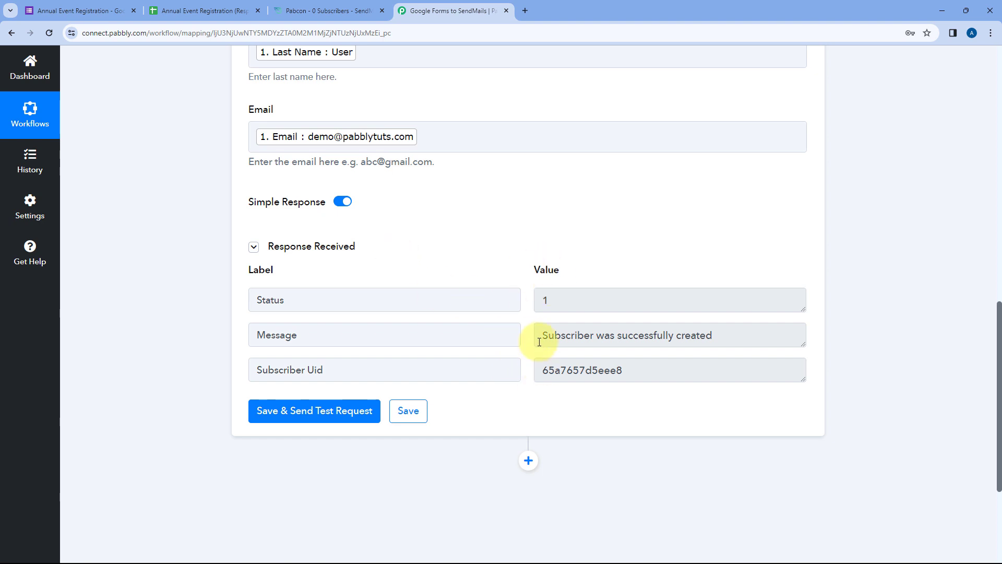
{"action": "left_click_drag", "start_coordinate": [541, 337], "coordinate": [716, 339]}
{"action": "left_click", "coordinate": [716, 339]}
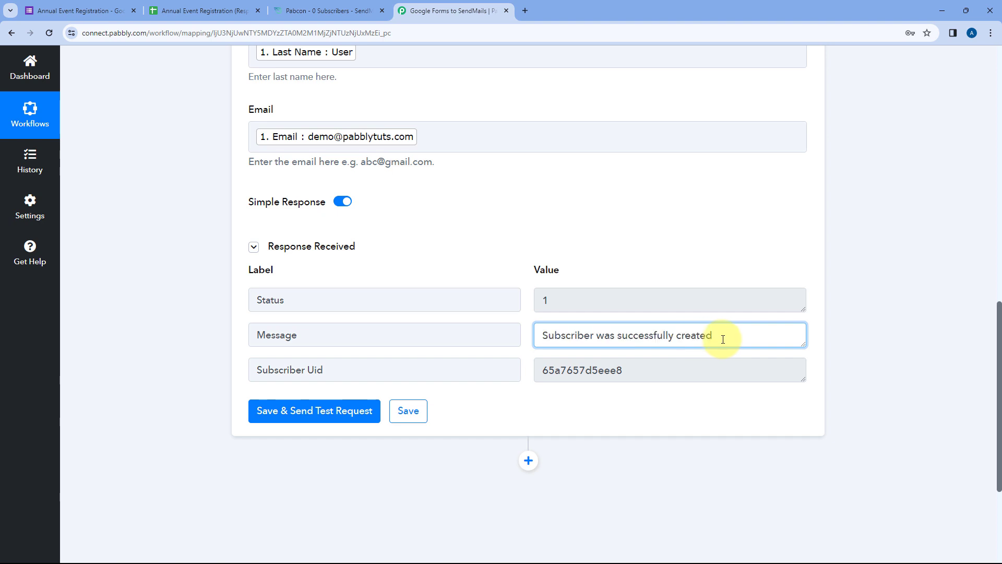
{"action": "left_click", "coordinate": [315, 5]}
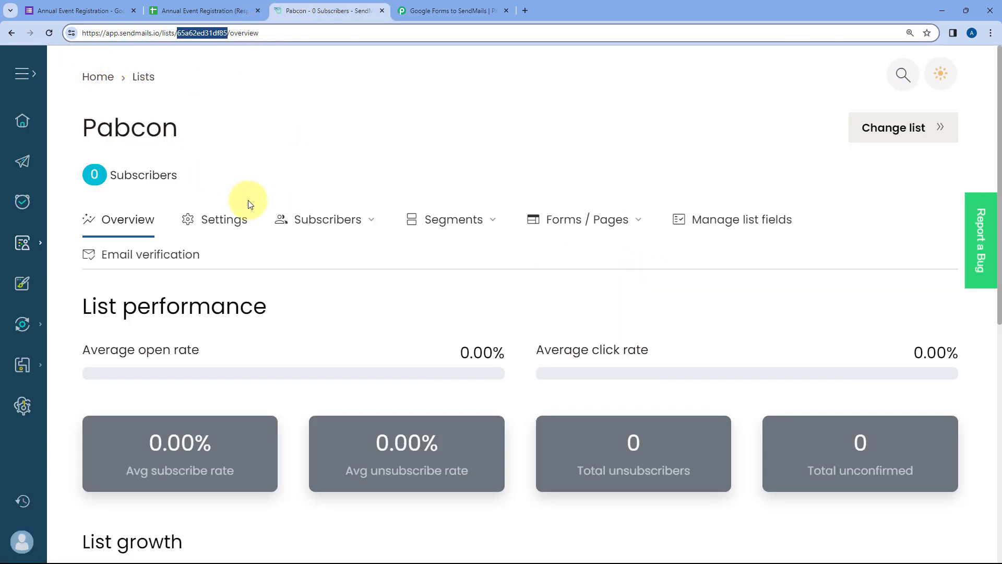
- View all Pabcon subscribers in SendMails and check the single demo subscriber's name
{"action": "left_click", "coordinate": [336, 225]}
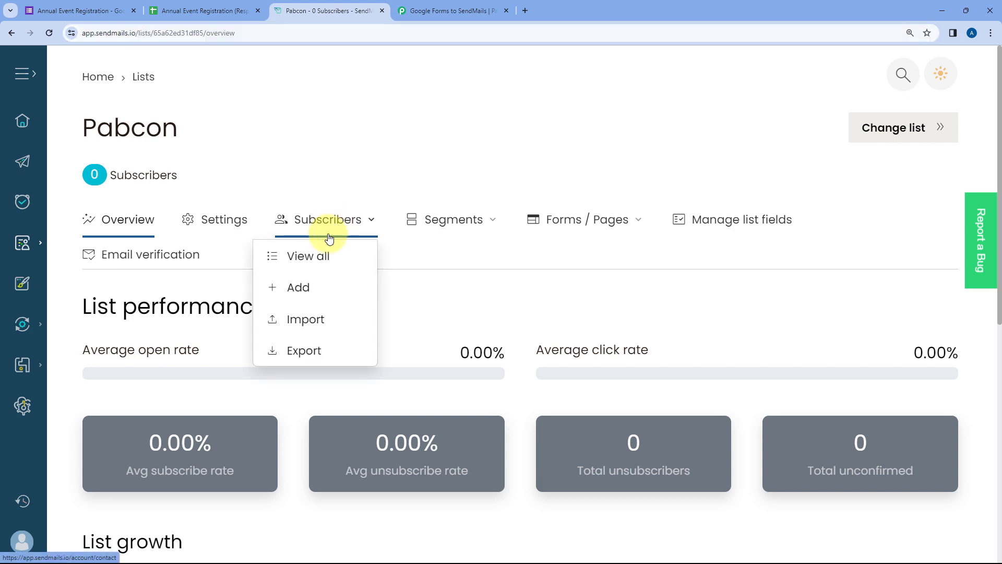
{"action": "left_click", "coordinate": [310, 261]}
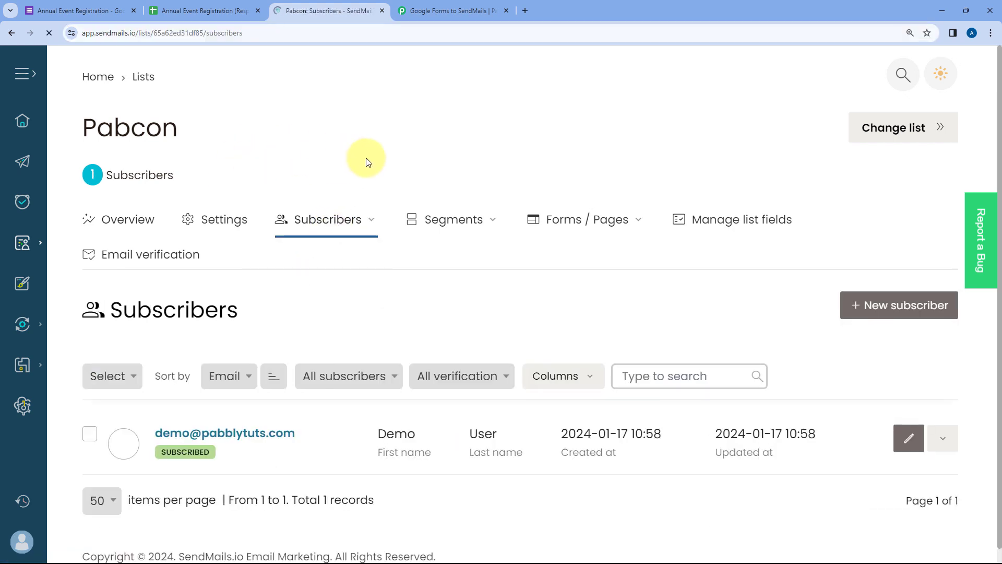
{"action": "scroll", "coordinate": [368, 162], "scroll_direction": "down", "scroll_amount": 1}
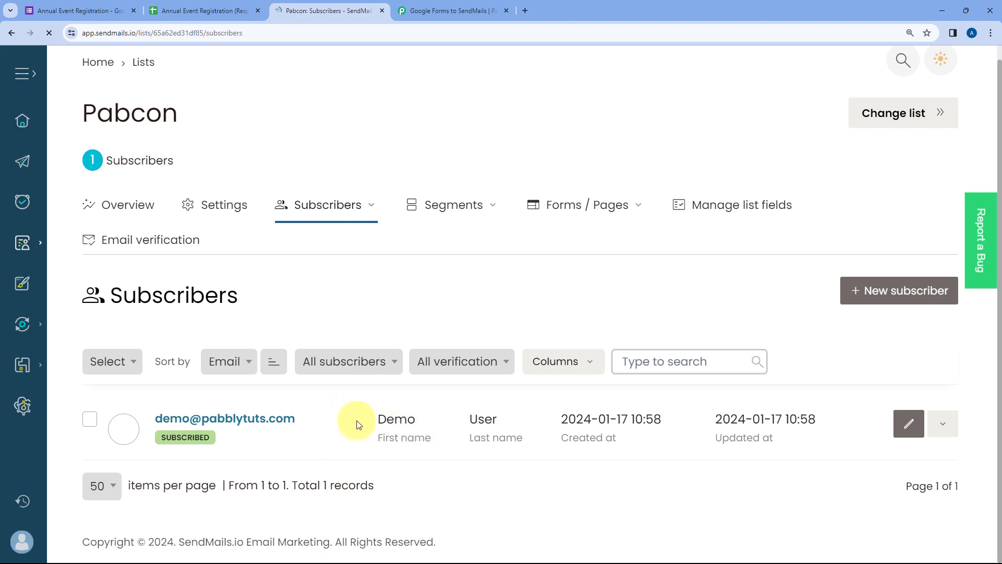
{"action": "left_click_drag", "start_coordinate": [359, 419], "coordinate": [496, 419]}
{"action": "left_click", "coordinate": [432, 334]}
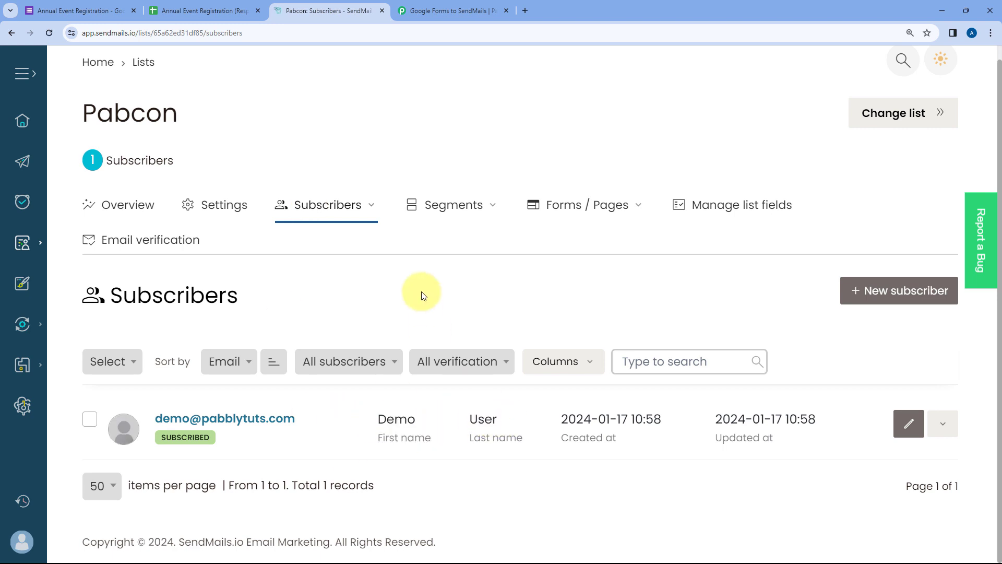
- Glance at the Annual Event Registration form, then return to the Google Forms to SendMails workflow
{"action": "left_click", "coordinate": [97, 10]}
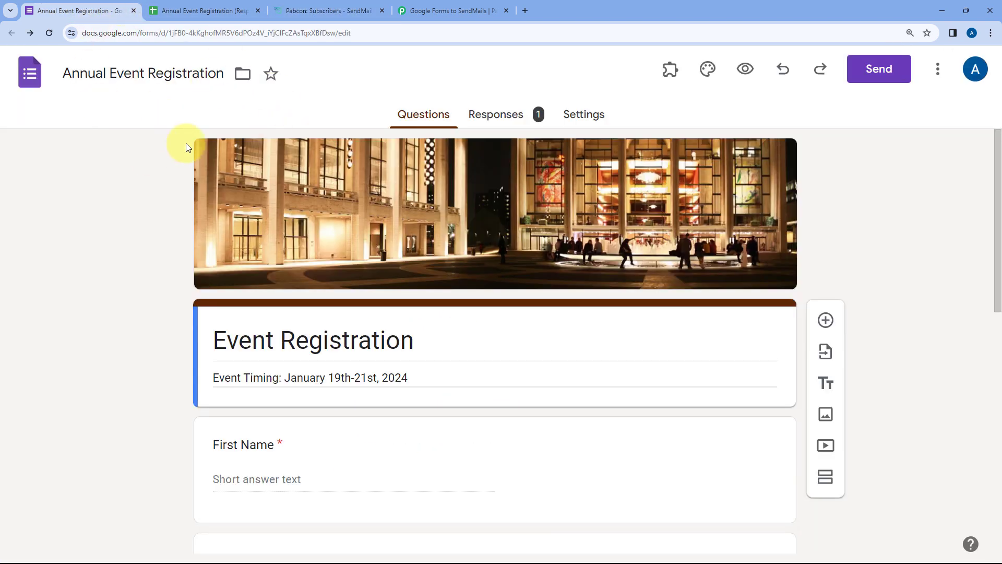
{"action": "left_click", "coordinate": [316, 11]}
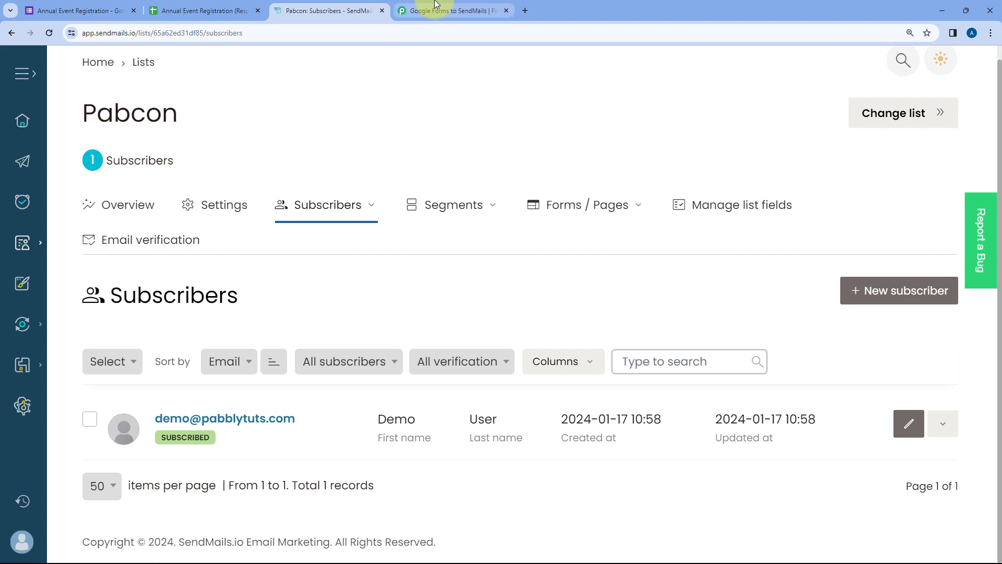
{"action": "left_click", "coordinate": [449, 11]}
{"action": "scroll", "coordinate": [506, 254], "scroll_direction": "up", "scroll_amount": 11}
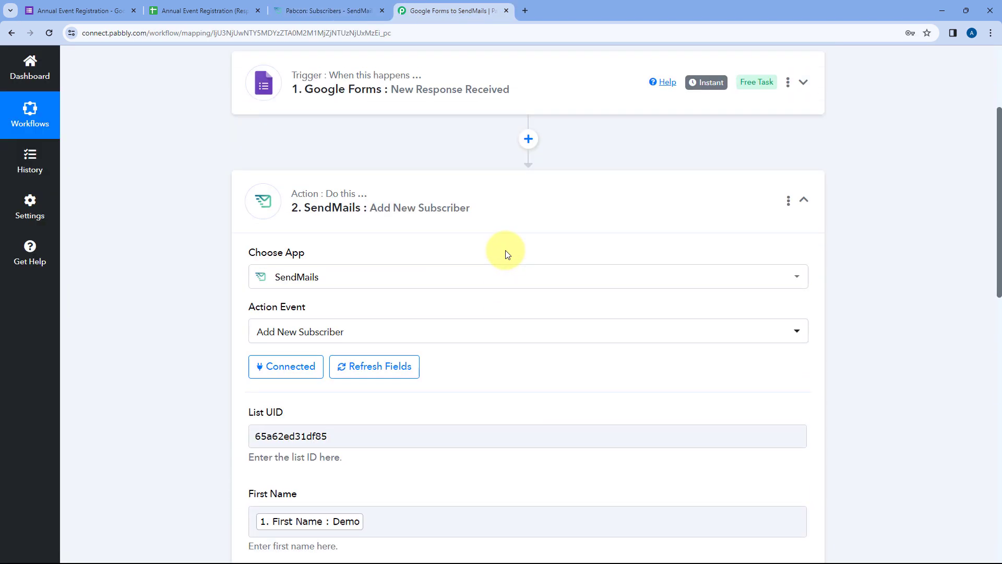
- Scroll to the top of the switched-on workflow and reload a blank live form in the incognito window
{"action": "scroll", "coordinate": [586, 241], "scroll_direction": "up", "scroll_amount": 2}
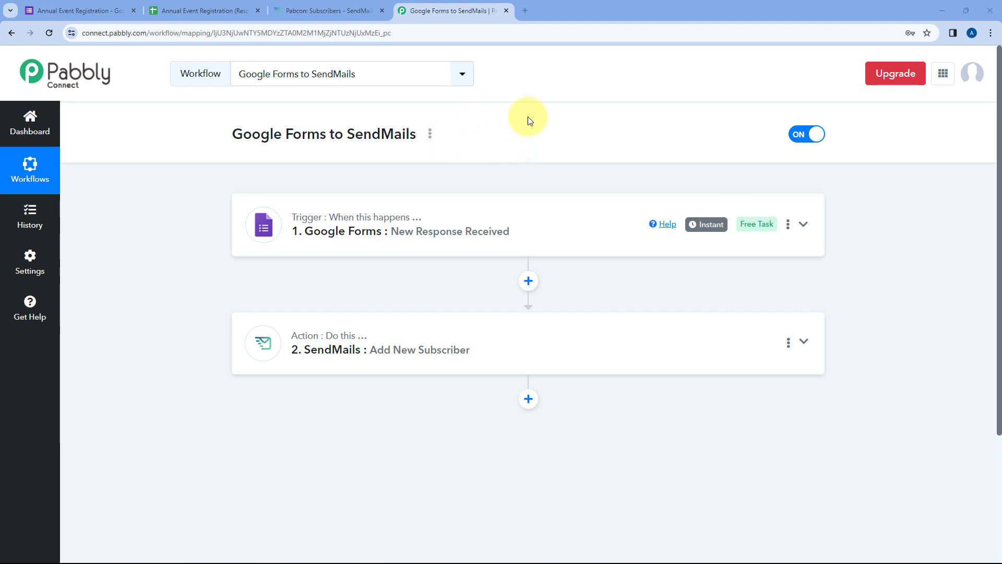
{"action": "key", "text": "alt+Tab"}
{"action": "left_click", "coordinate": [50, 33]}
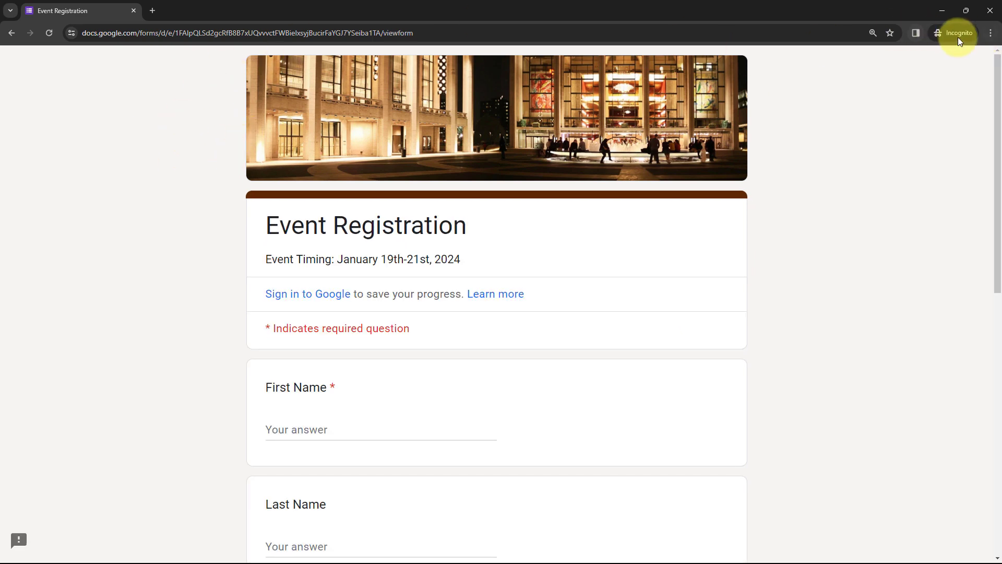
- Fill in a test first and last name, a test email address and organization 'Magnet Brains'
{"action": "scroll", "coordinate": [155, 268], "scroll_direction": "down", "scroll_amount": 5}
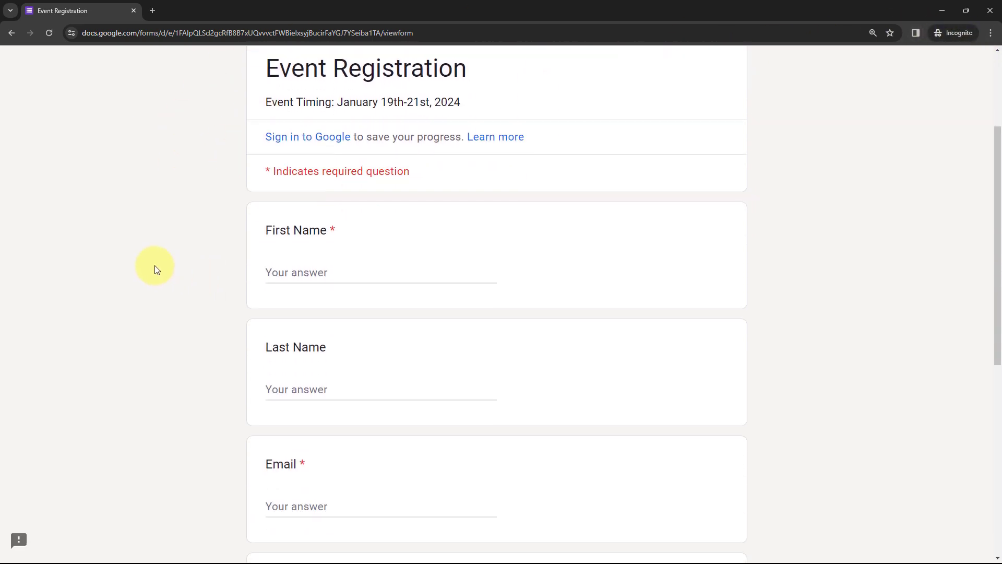
{"action": "left_click", "coordinate": [290, 172]}
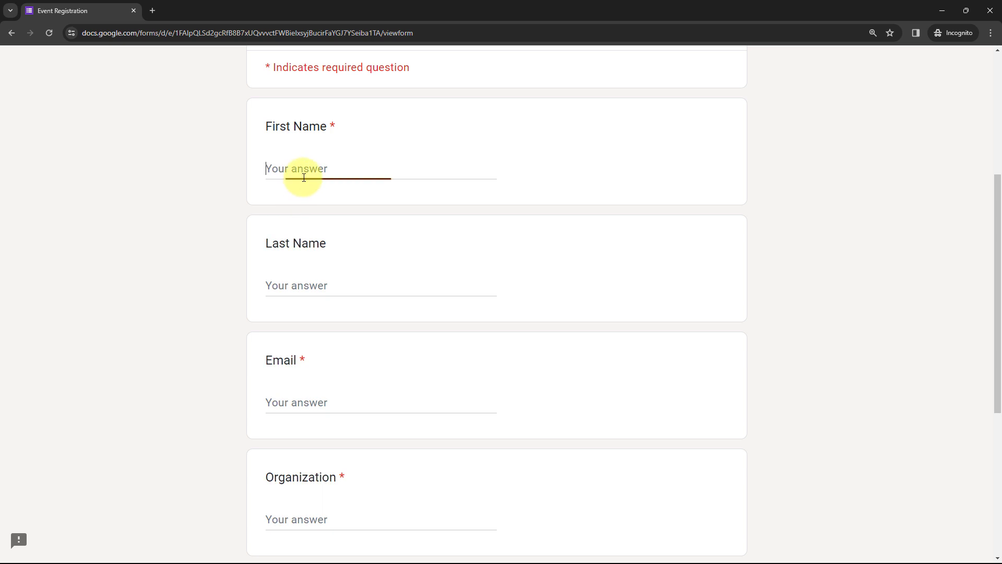
{"action": "type", "text": "Test"}
{"action": "key", "text": "Tab"}
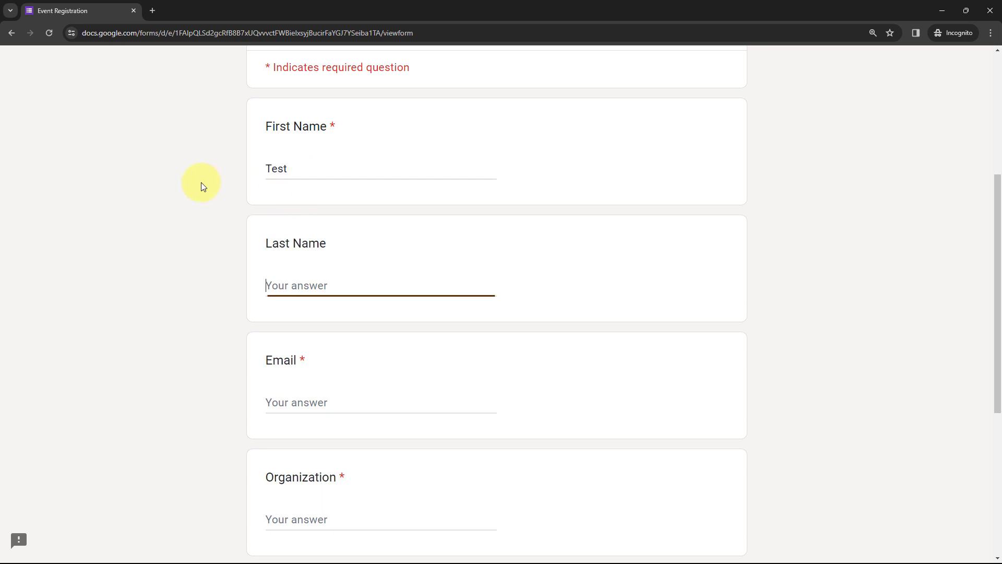
{"action": "type", "text": "User"}
{"action": "scroll", "coordinate": [202, 182], "scroll_direction": "down", "scroll_amount": 2}
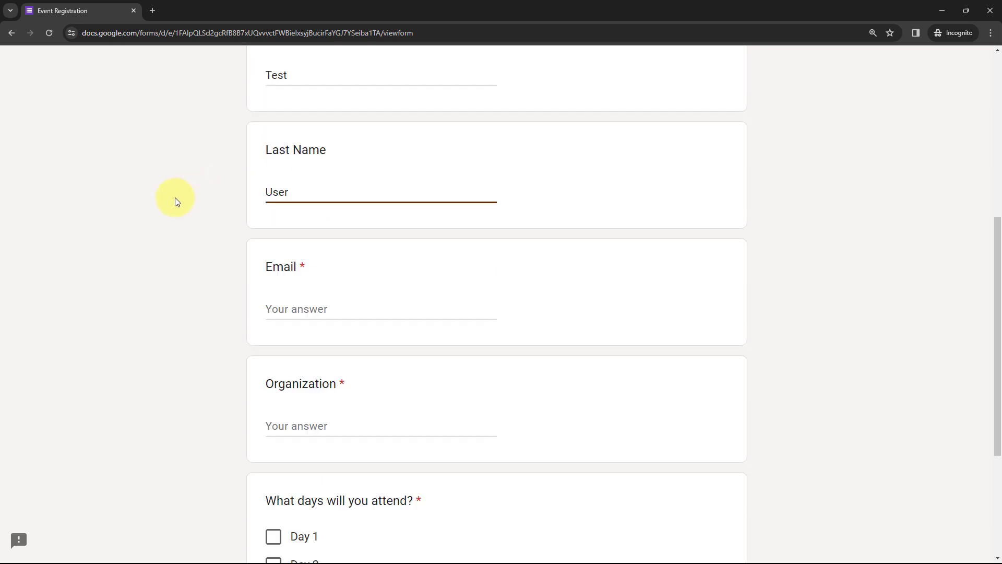
{"action": "left_click", "coordinate": [353, 296]}
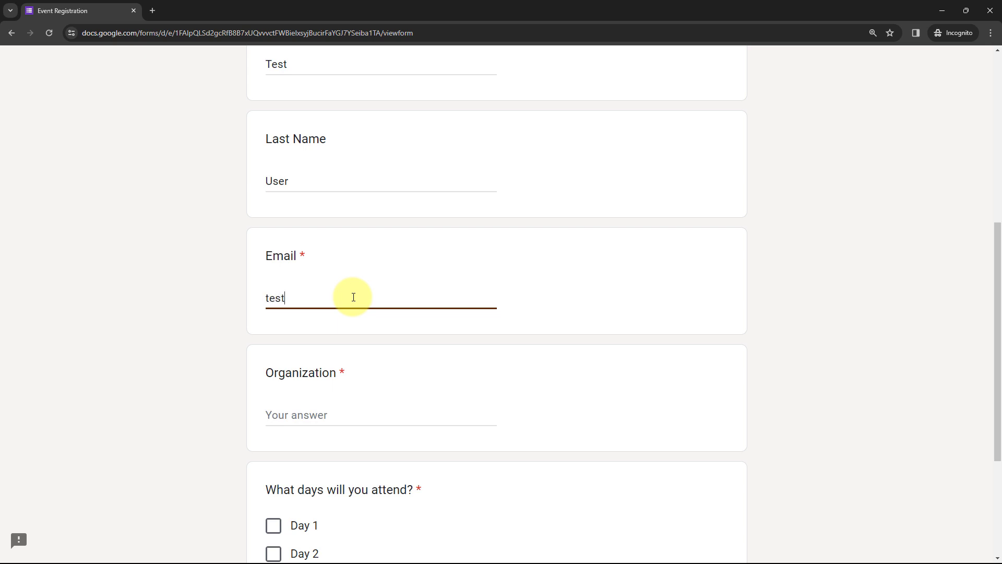
{"action": "key", "text": "Tab"}
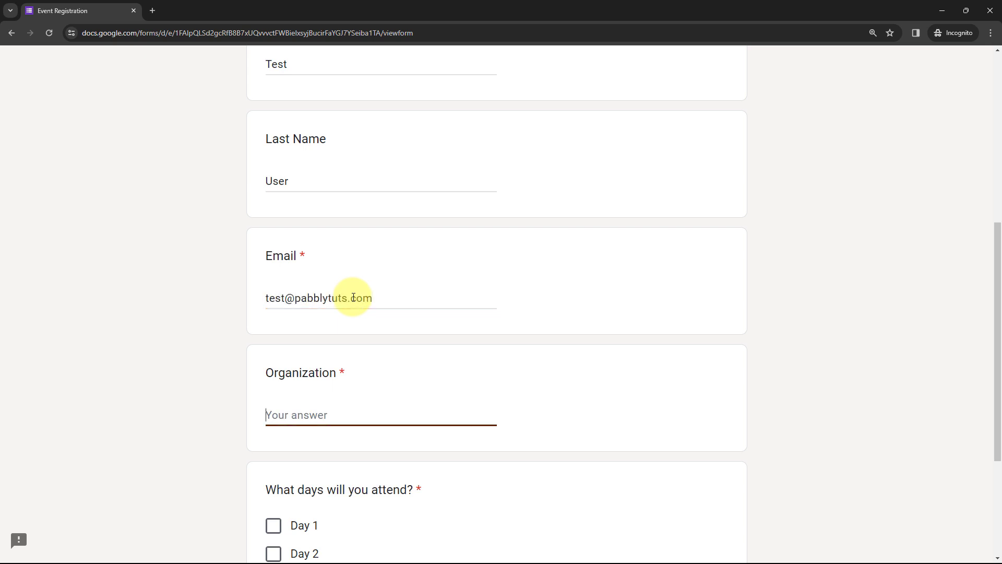
{"action": "type", "text": "Magnet Brains"}
- Tick Day 2 attendance, submit the registration and minimize the incognito window
{"action": "scroll", "coordinate": [339, 292], "scroll_direction": "down", "scroll_amount": 4}
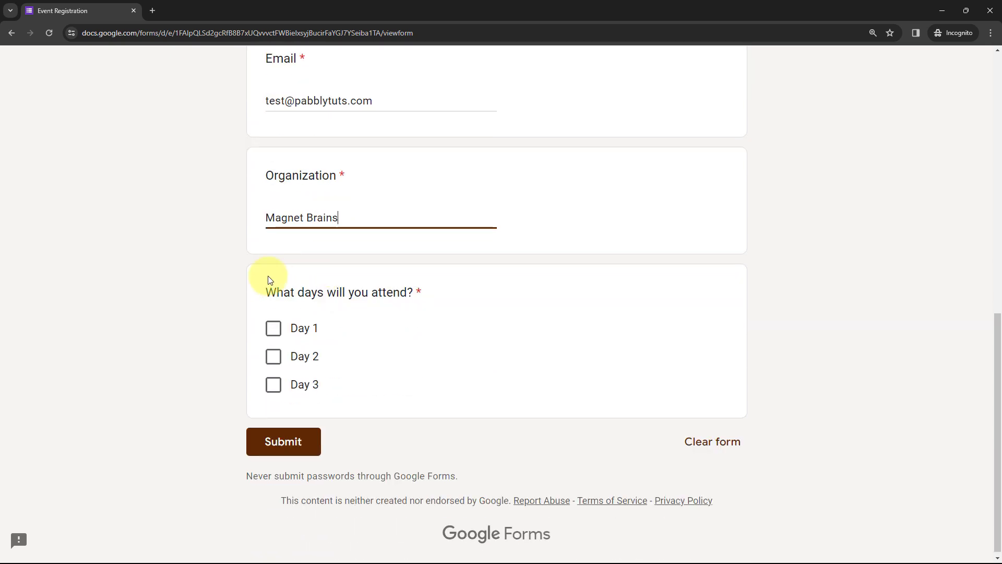
{"action": "left_click", "coordinate": [285, 360]}
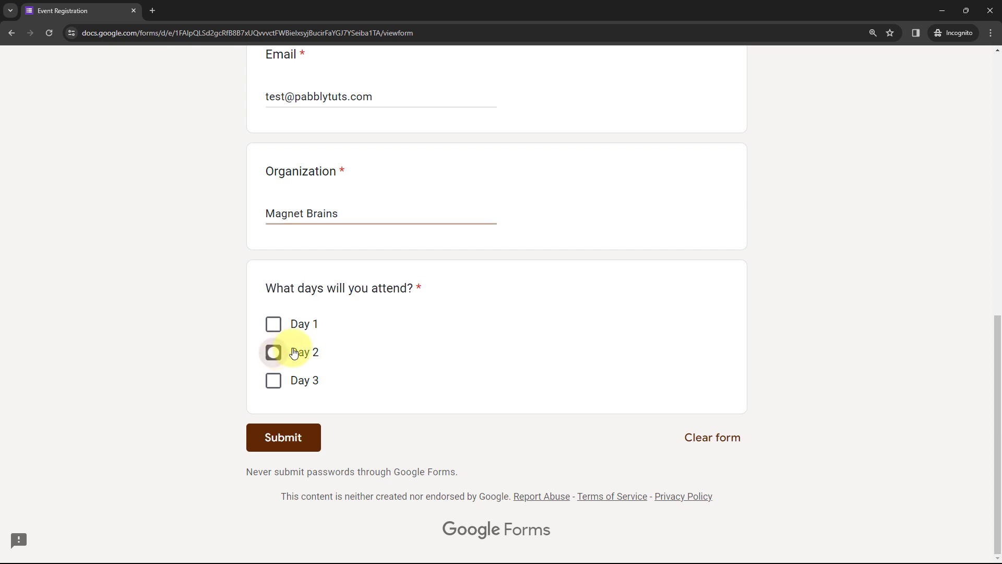
{"action": "left_click", "coordinate": [278, 441]}
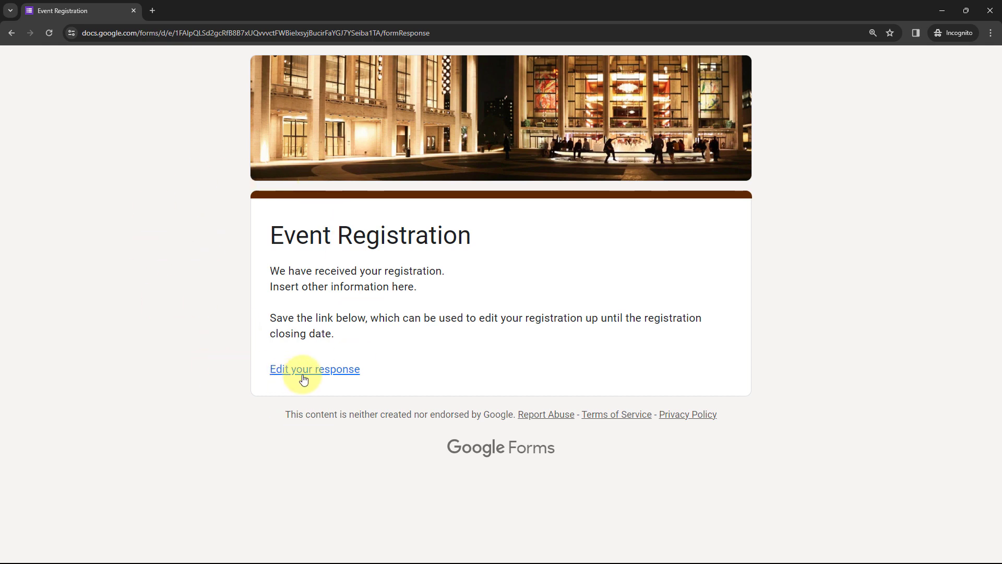
{"action": "left_click", "coordinate": [934, 12]}
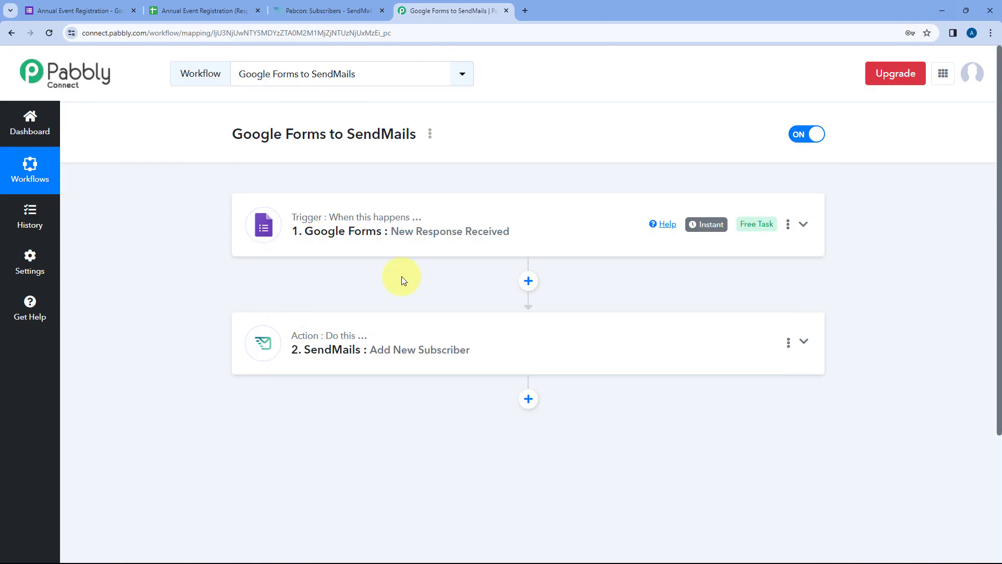
- Reload the Pabcon subscriber list to confirm the new test subscriber's name and email, then return to the workflow
{"action": "left_click", "coordinate": [305, 7]}
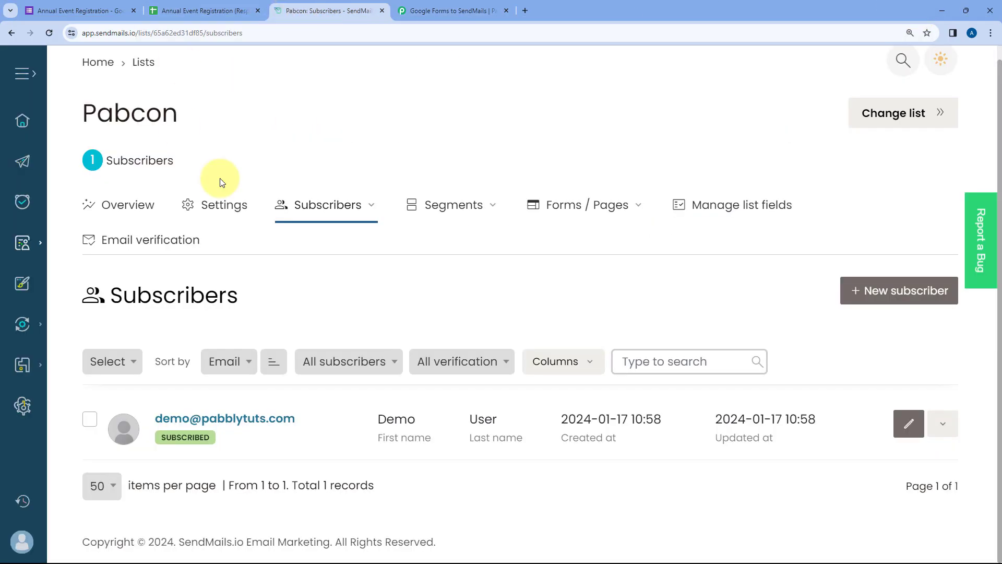
{"action": "left_click", "coordinate": [50, 34]}
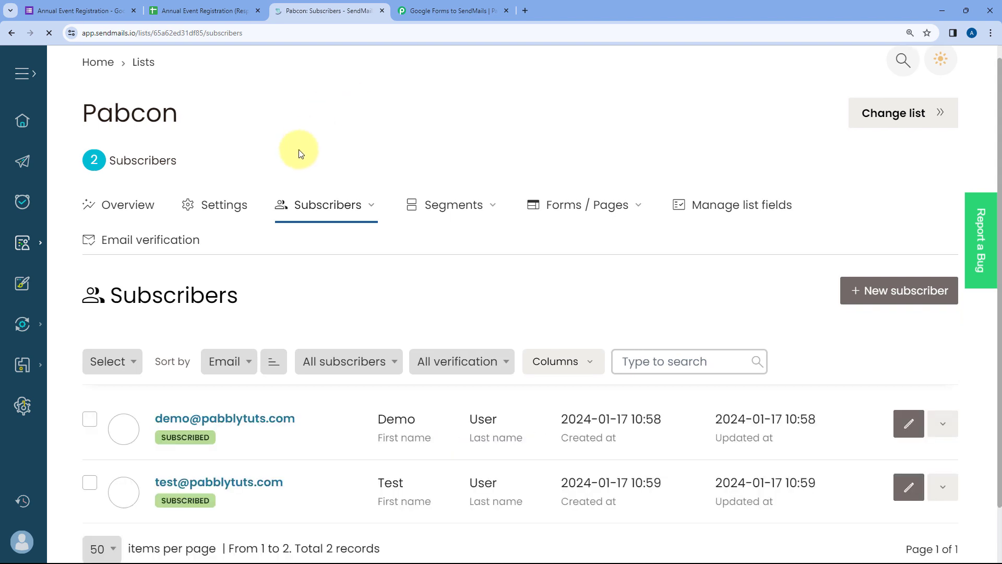
{"action": "scroll", "coordinate": [394, 168], "scroll_direction": "down", "scroll_amount": 1}
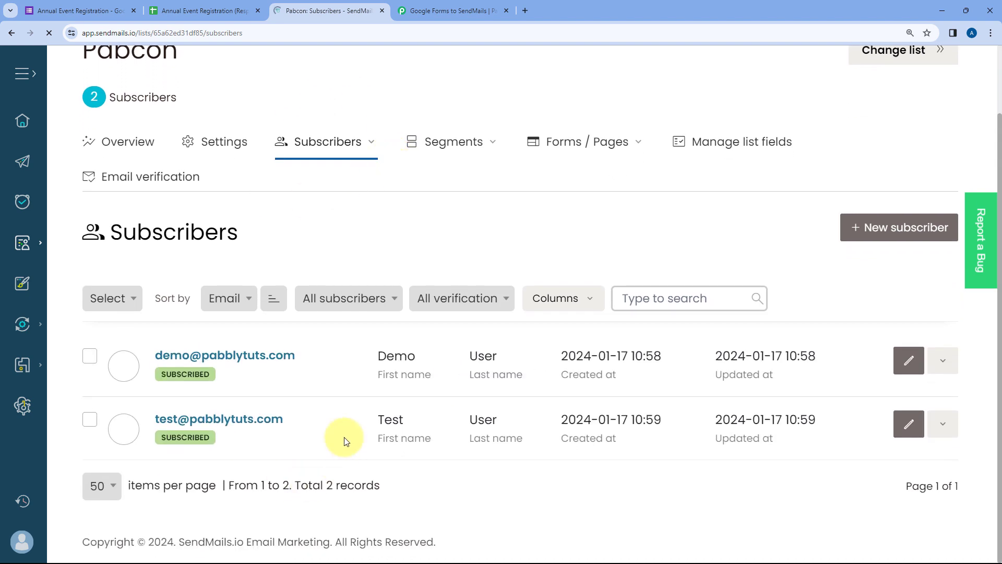
{"action": "left_click_drag", "start_coordinate": [365, 418], "coordinate": [528, 421]}
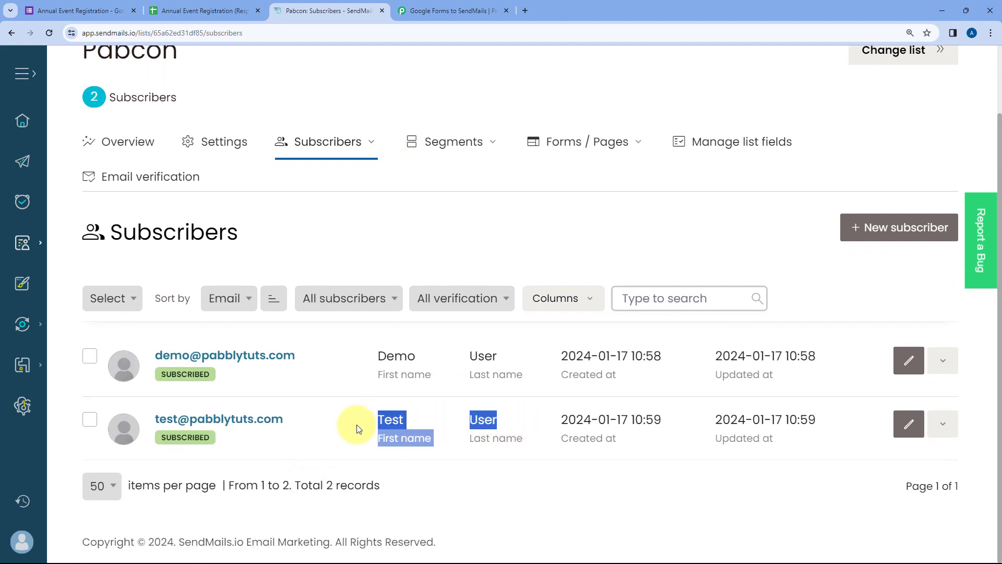
{"action": "left_click_drag", "start_coordinate": [290, 419], "coordinate": [137, 420]}
{"action": "left_click", "coordinate": [313, 416]}
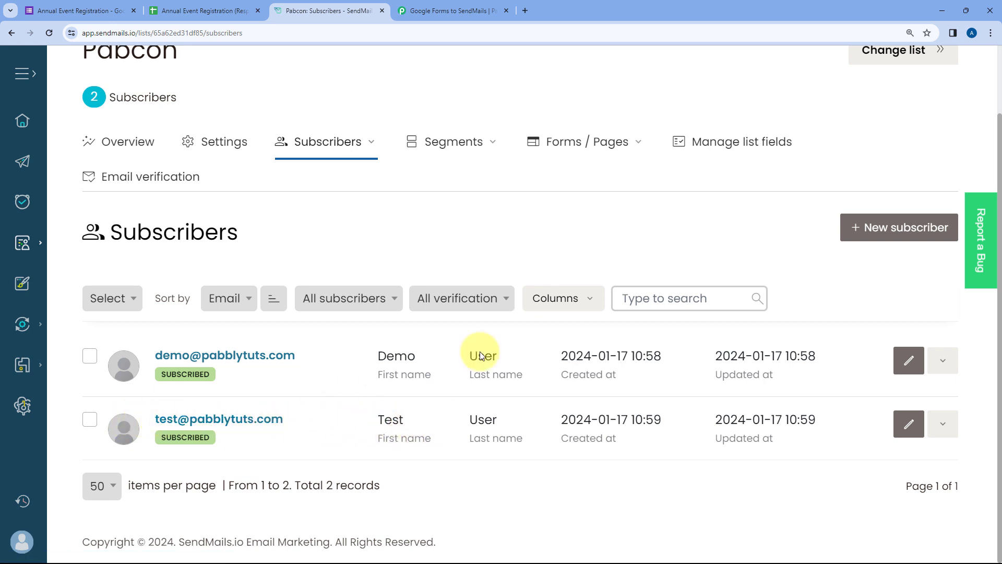
{"action": "left_click", "coordinate": [453, 10]}
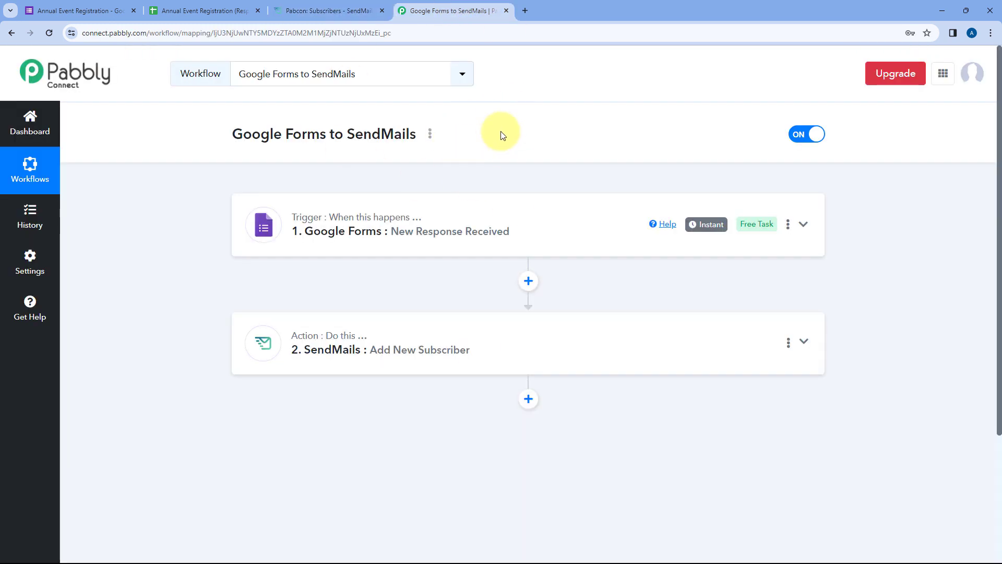